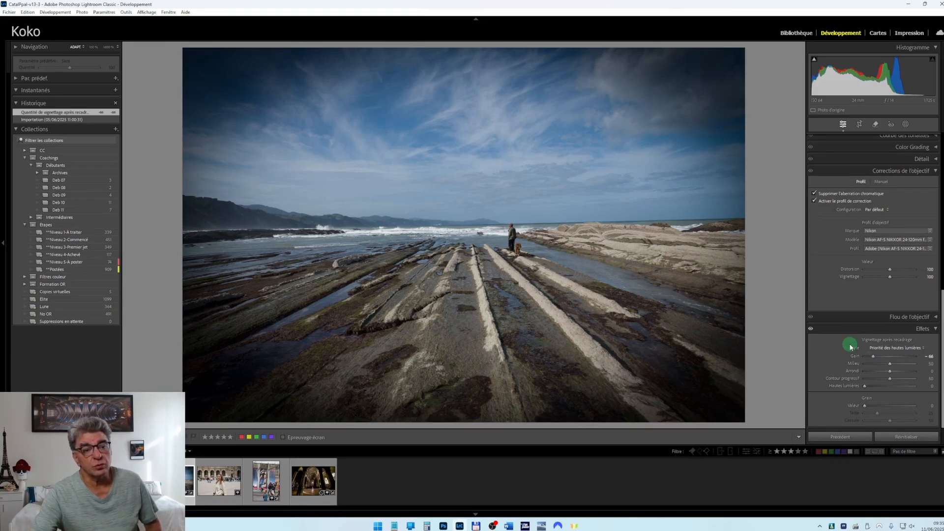
- Set the post-crop vignette's midpoint to 54, roundness to -8, feather to 57 and highlights to 10
mouse_move(894, 364)
mouse_down()
mouse_move(906, 364)
mouse_move(881, 364)
mouse_move(892, 364)
mouse_up()
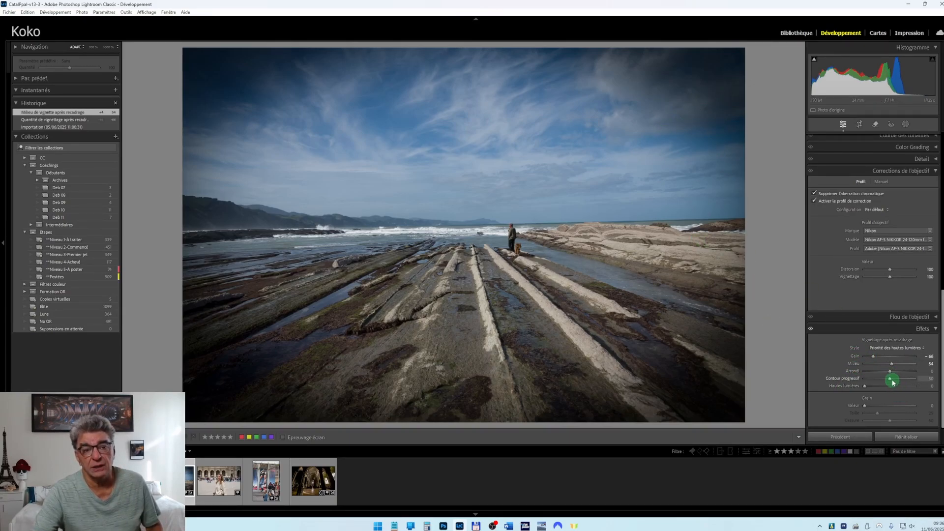
drag(892, 380, 871, 387)
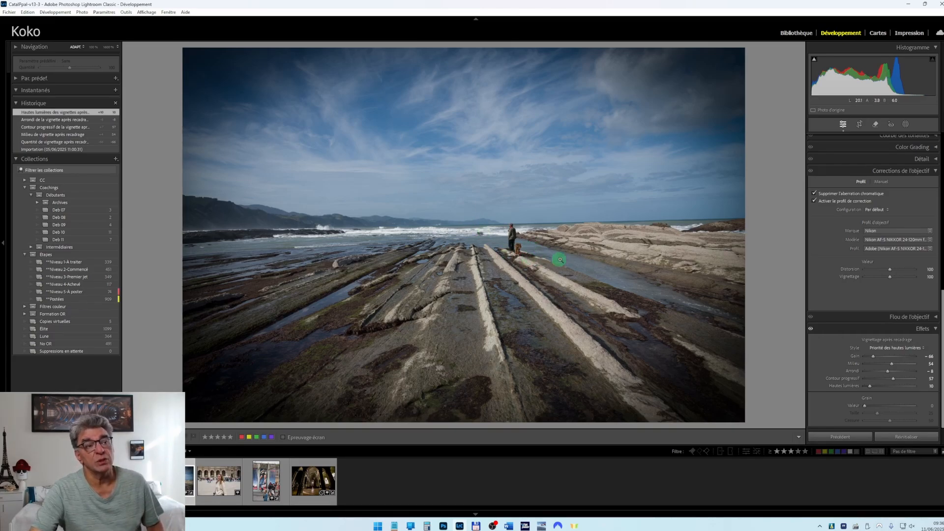
- Examine the lens profile's vignetting correction and look through the Detail and Lens Blur settings
drag(890, 277, 887, 279)
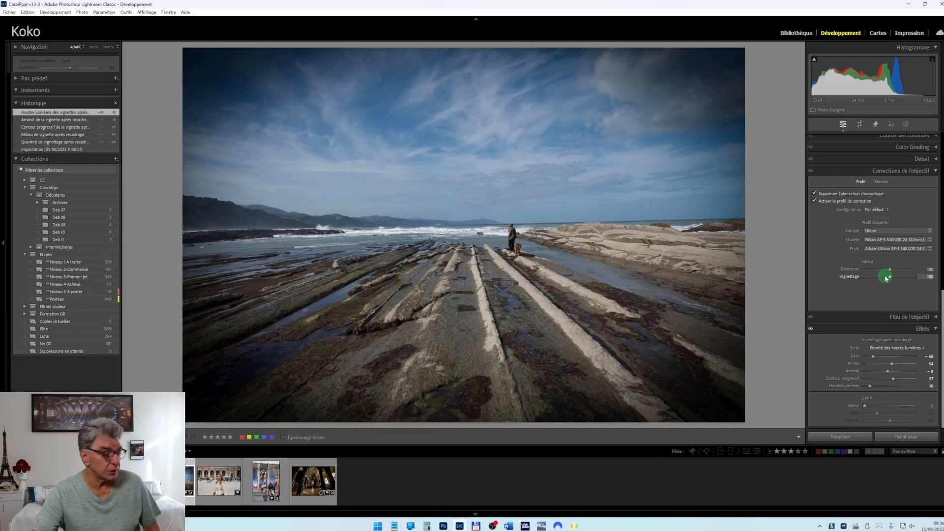
drag(886, 279, 890, 278)
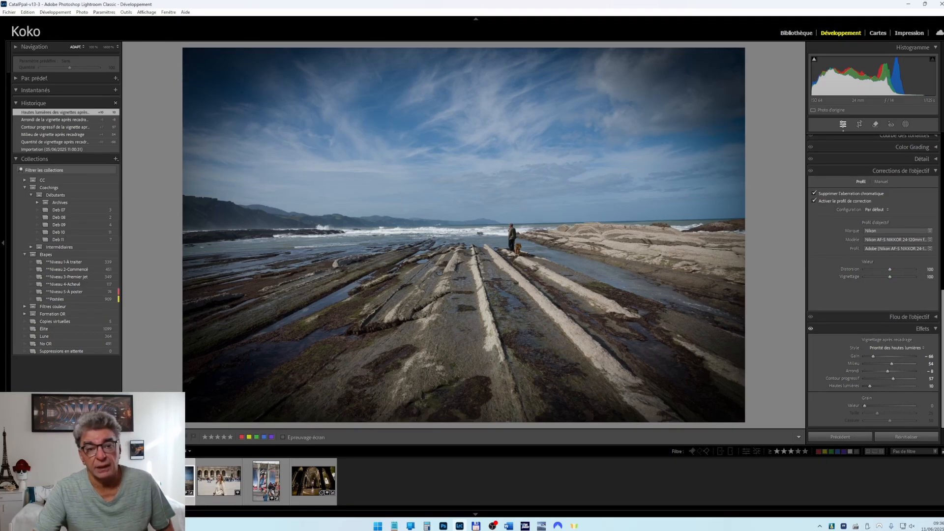
click(868, 327)
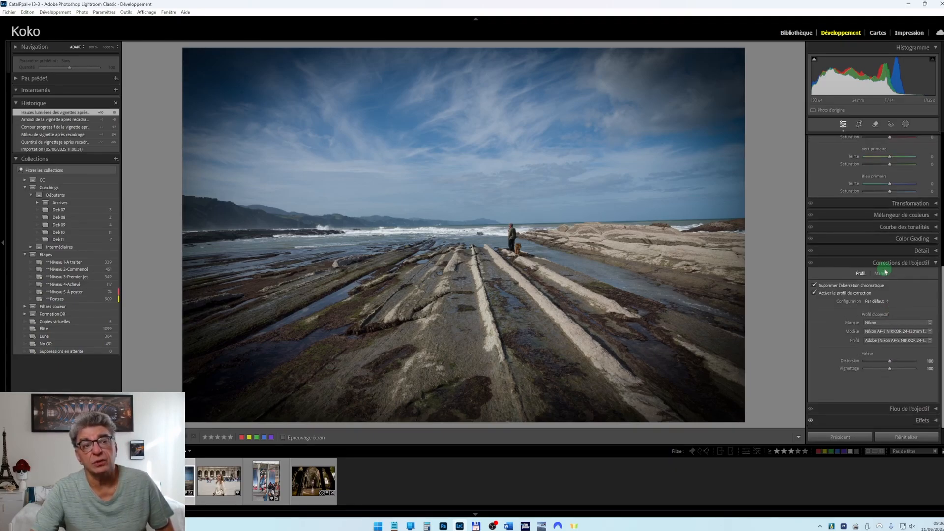
click(879, 247)
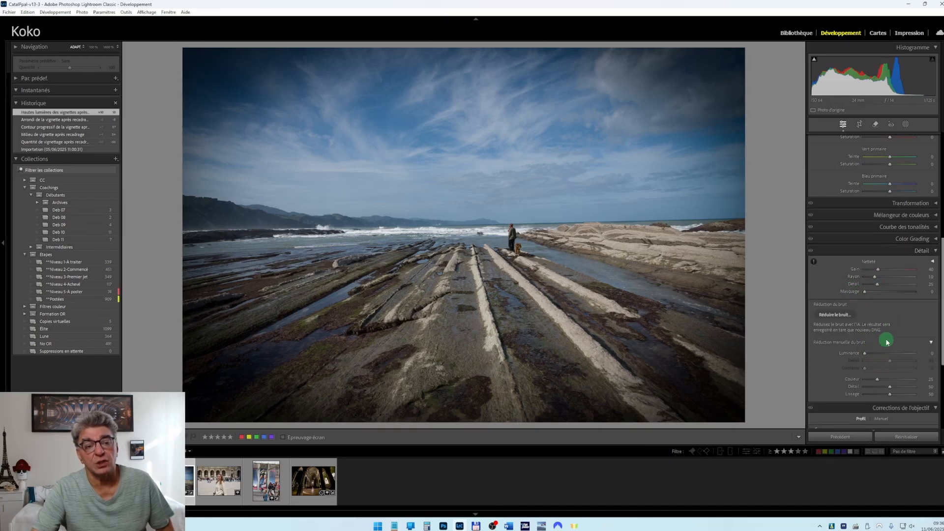
click(850, 251)
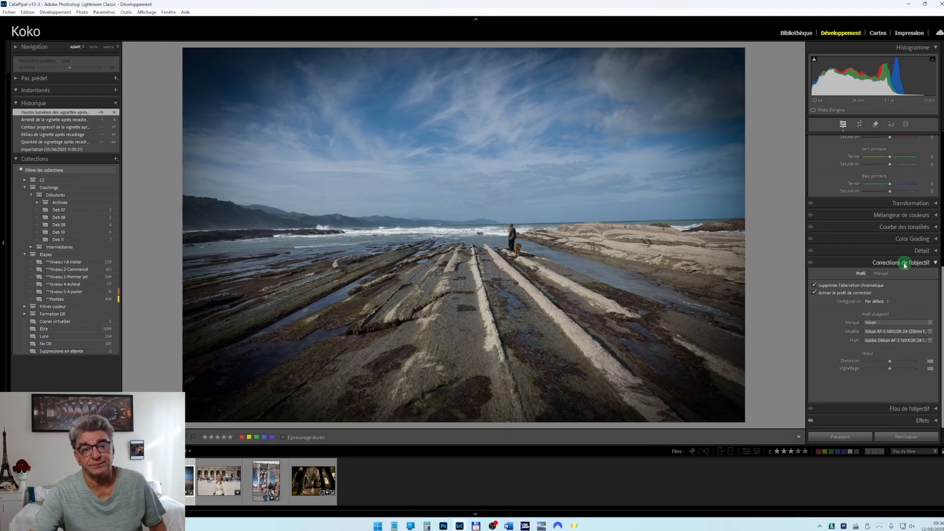
click(876, 408)
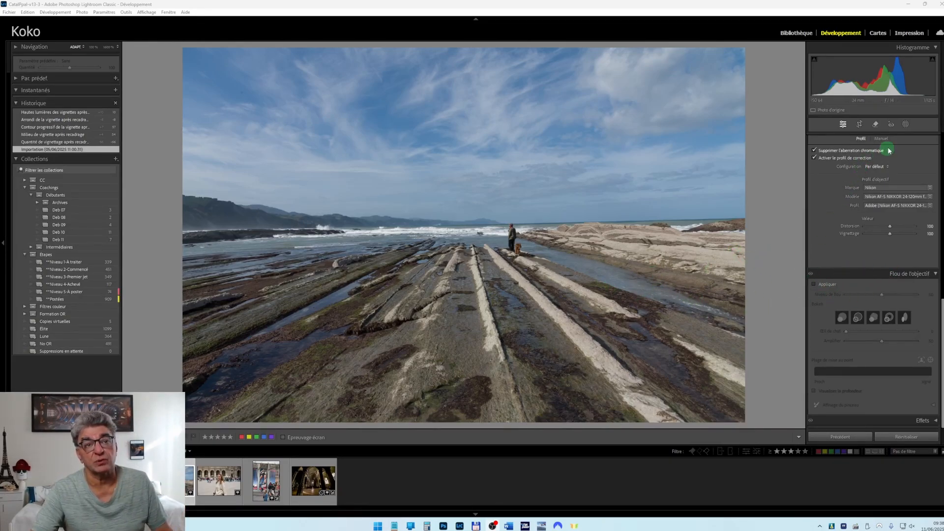
click(881, 275)
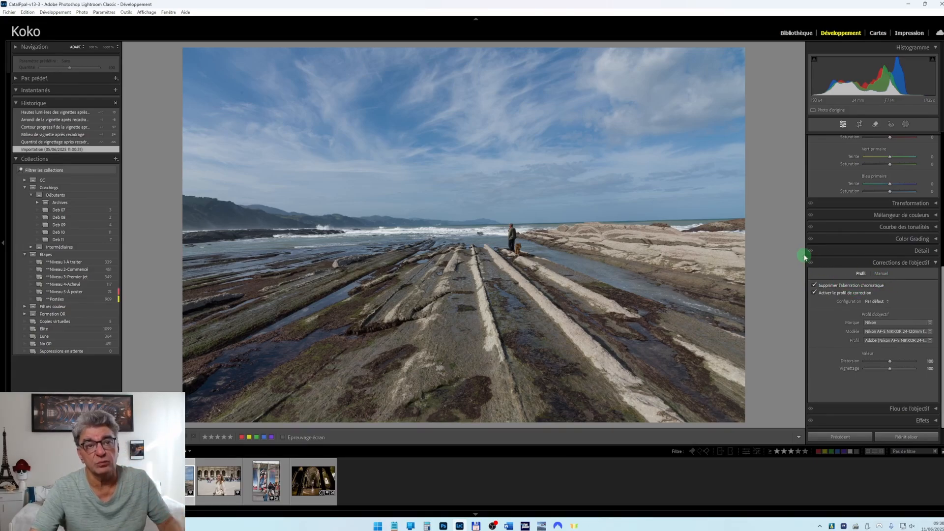
- Add a circular radial gradient mask centred on the person standing at the shoreline
scroll(844, 233, up, 1)
scroll(849, 250, up, 4)
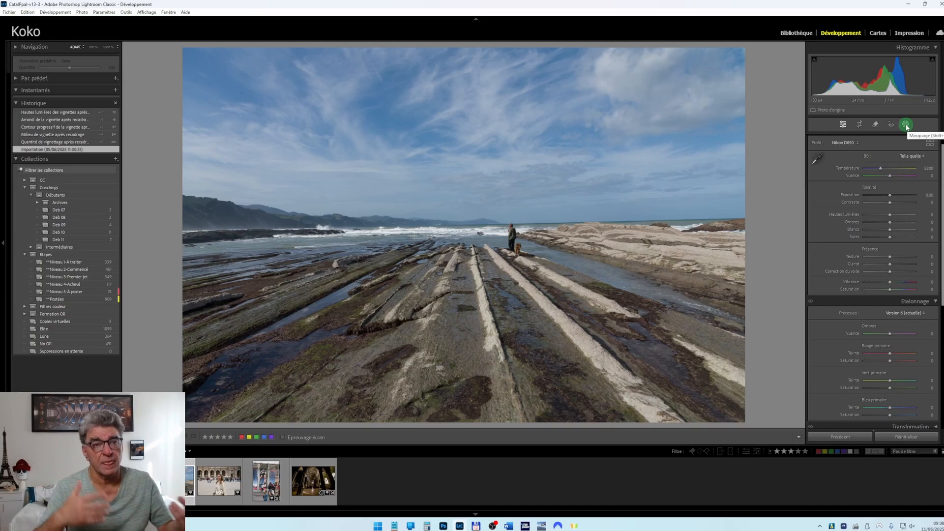
click(905, 125)
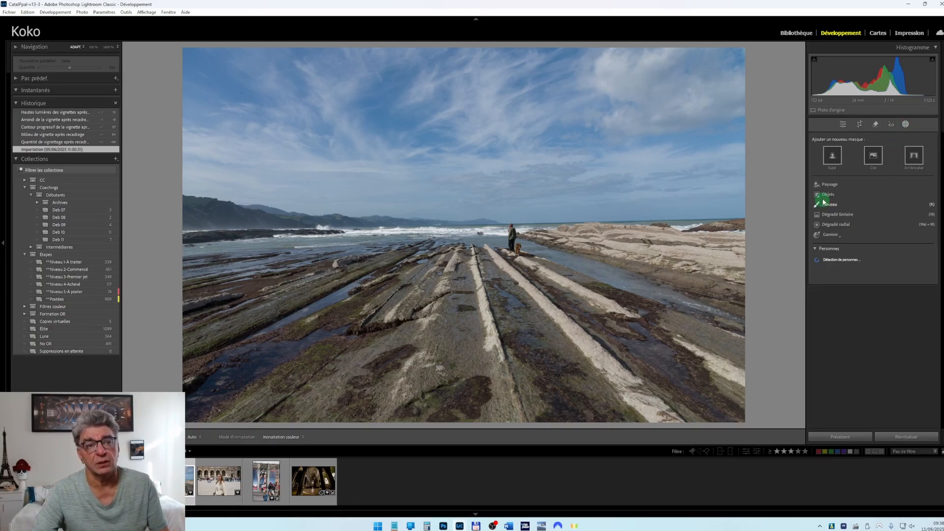
click(852, 231)
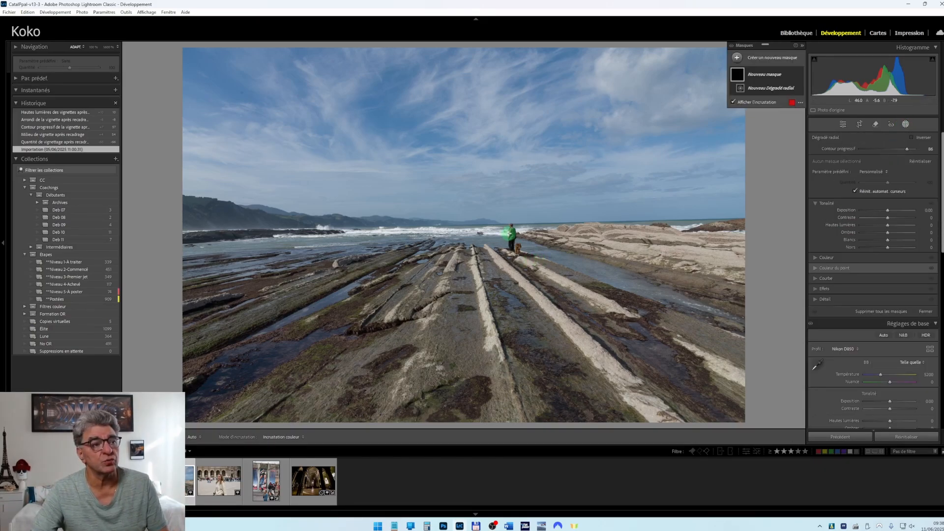
drag(509, 235, 592, 318)
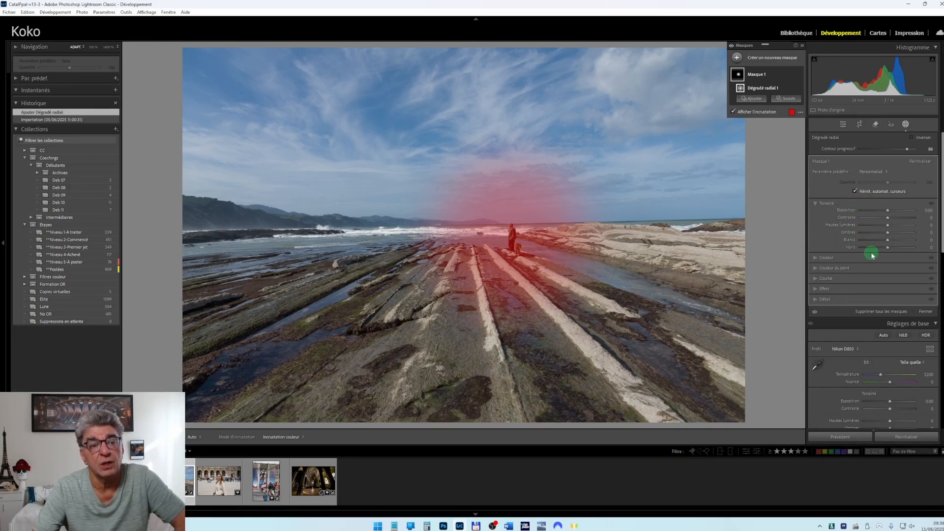
- Look through the radial mask's Color, Point Color, Curve, Effects and Detail settings
click(838, 259)
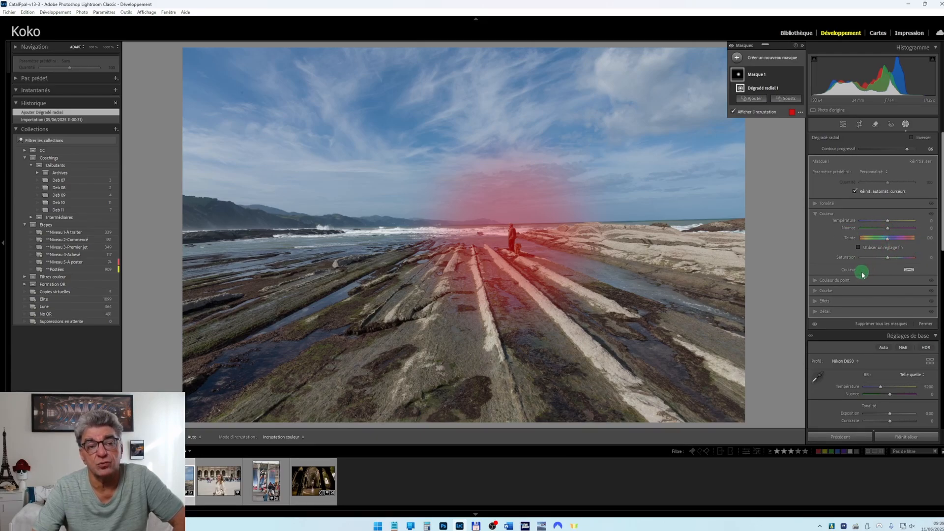
scroll(854, 283, down, 2)
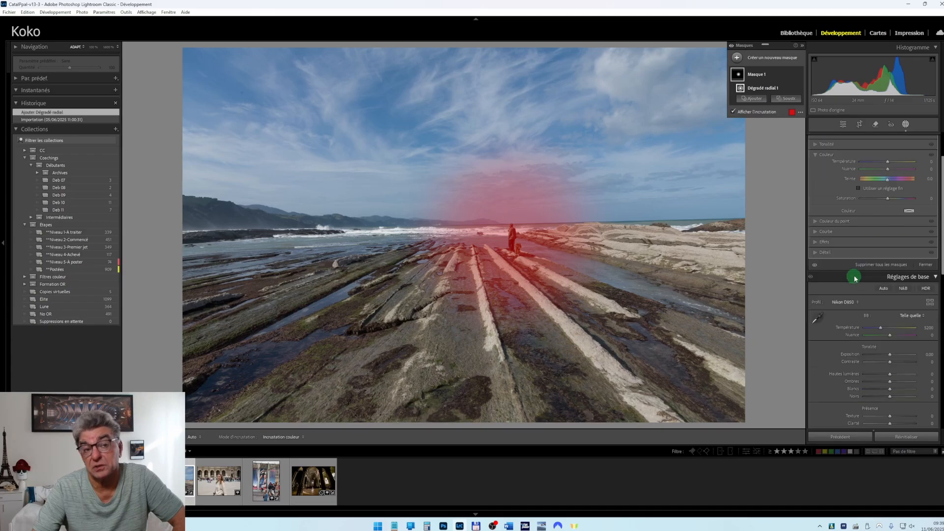
click(835, 222)
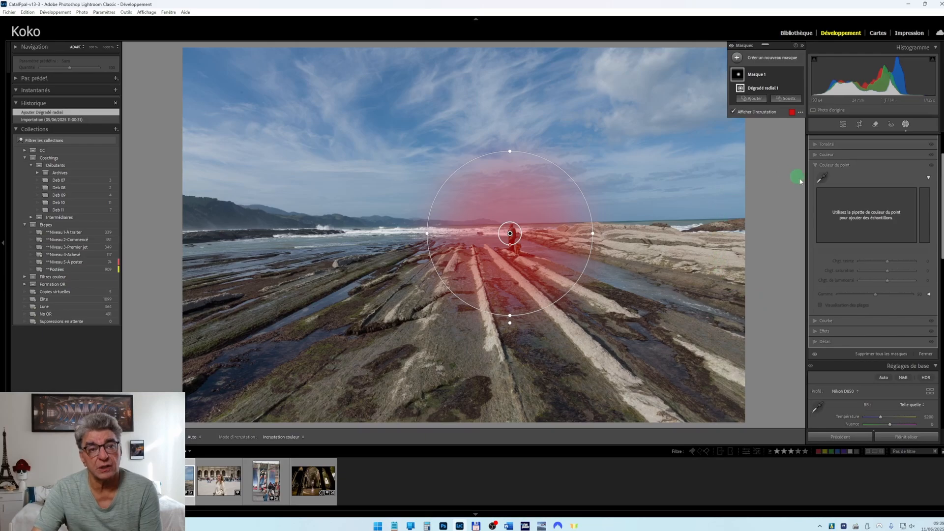
click(842, 322)
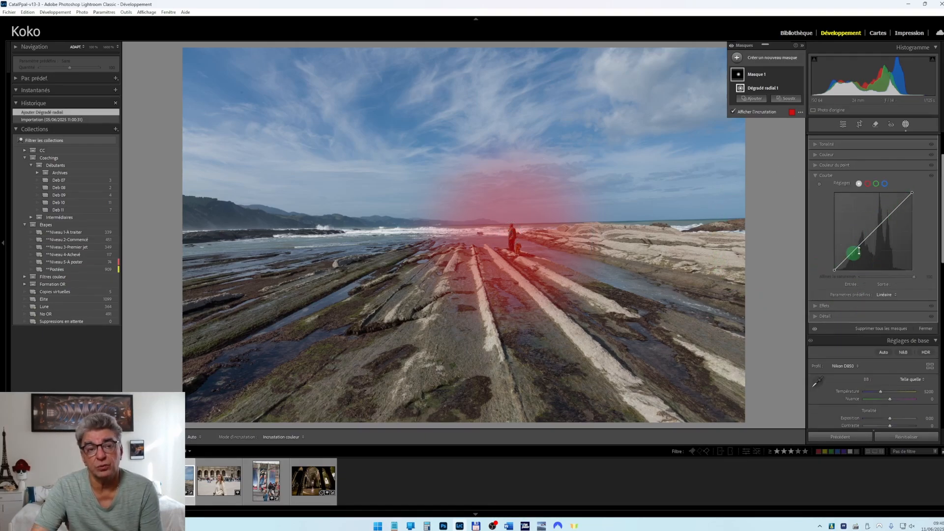
click(835, 306)
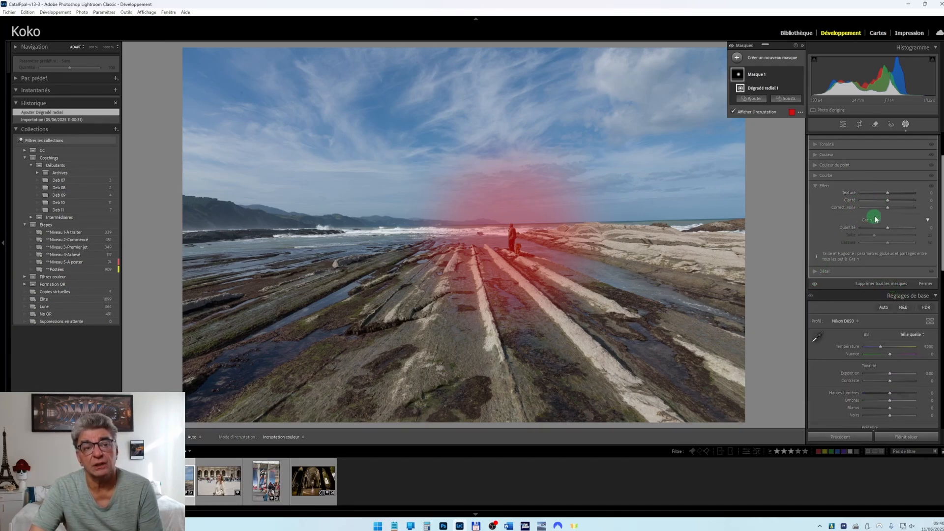
click(842, 273)
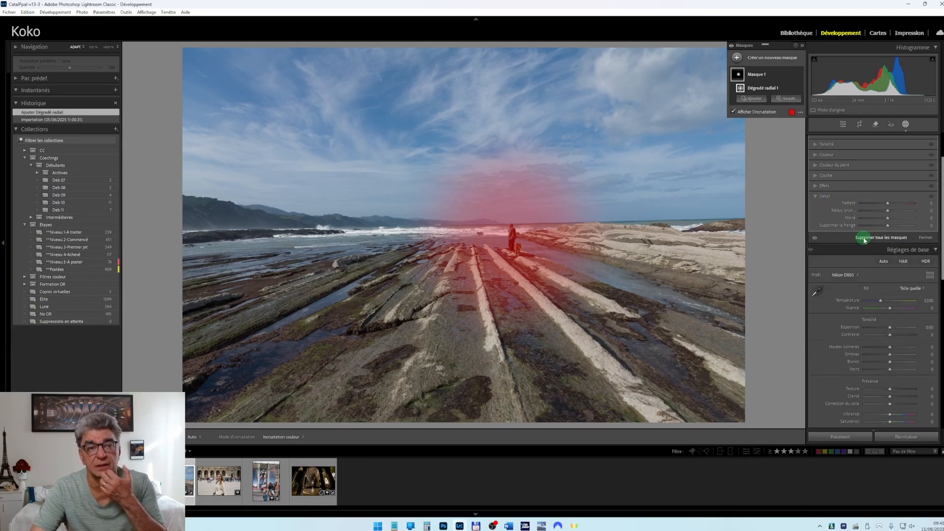
- Brighten the area around the person by setting the radial mask's amount to 80 and exposure to about 2.55
scroll(856, 232, up, 2)
click(841, 203)
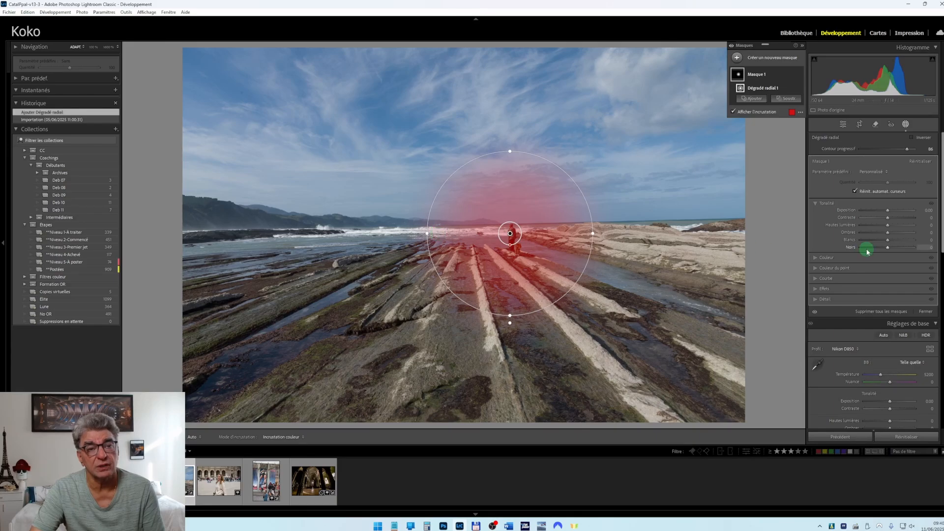
mouse_move(889, 212)
mouse_down()
mouse_move(906, 211)
mouse_move(858, 214)
mouse_move(894, 218)
mouse_up()
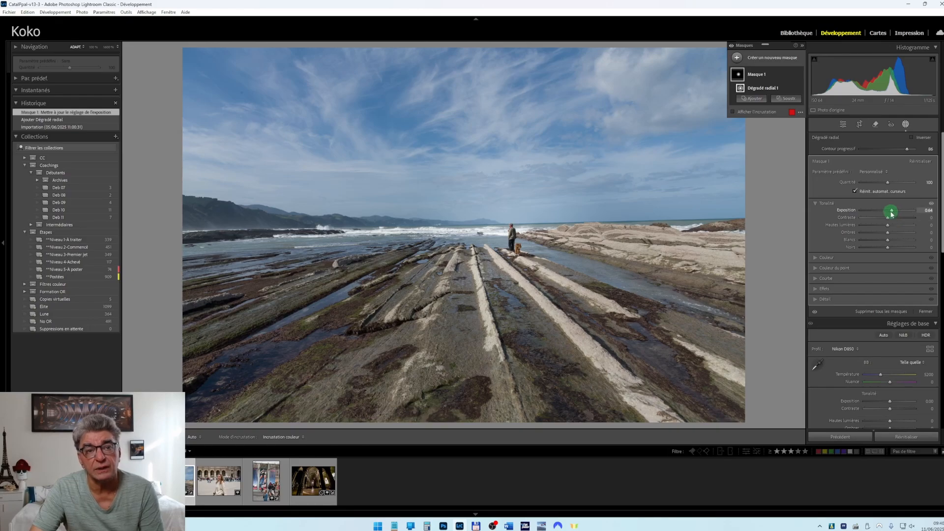
drag(894, 212, 928, 215)
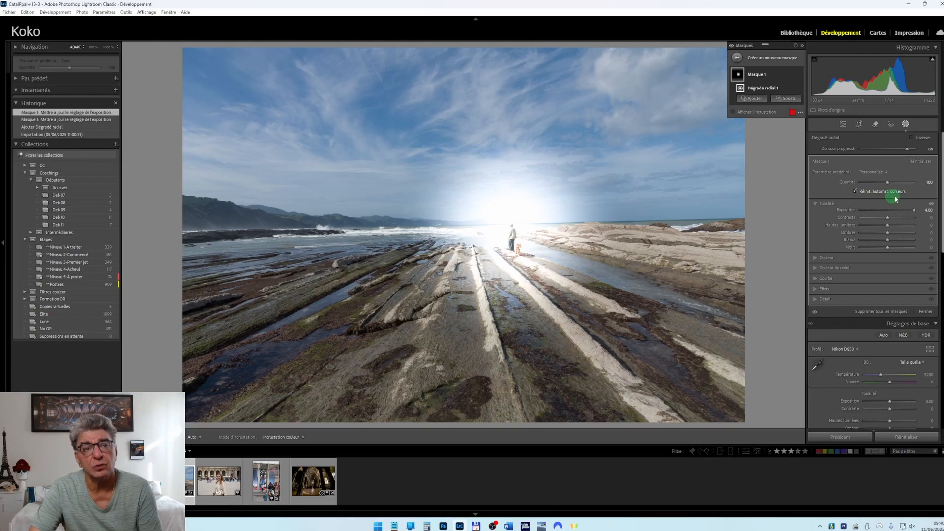
mouse_move(887, 183)
mouse_down()
mouse_move(929, 184)
mouse_move(874, 186)
mouse_move(892, 185)
mouse_move(883, 184)
mouse_up()
drag(915, 213, 906, 212)
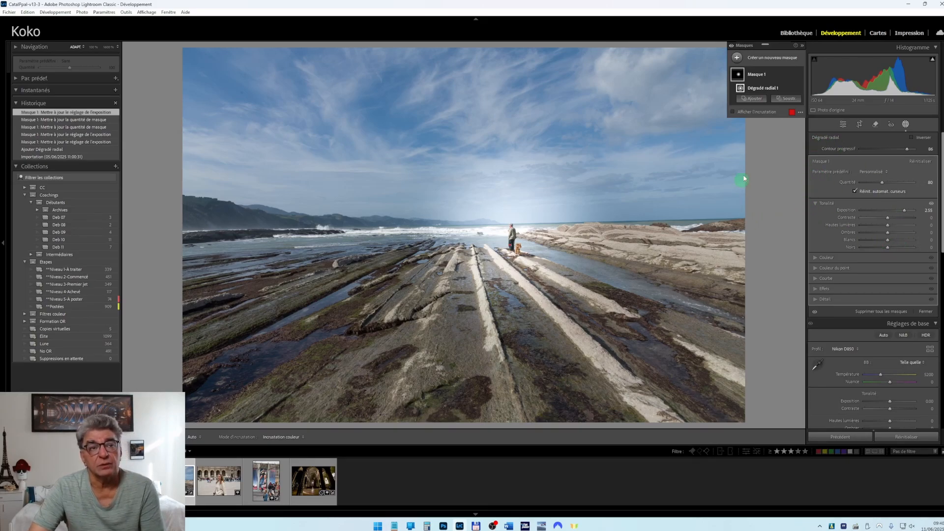
- Delete all masks from the photo
right_click(793, 75)
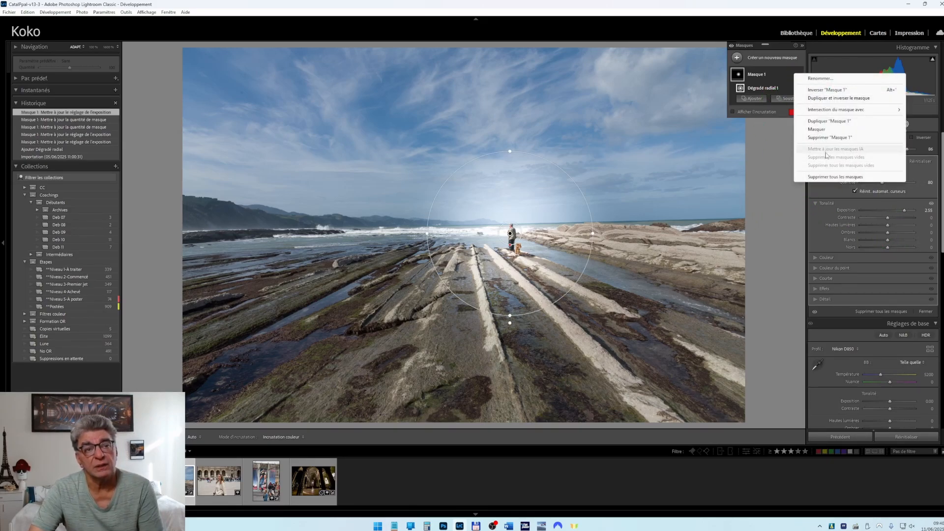
click(830, 177)
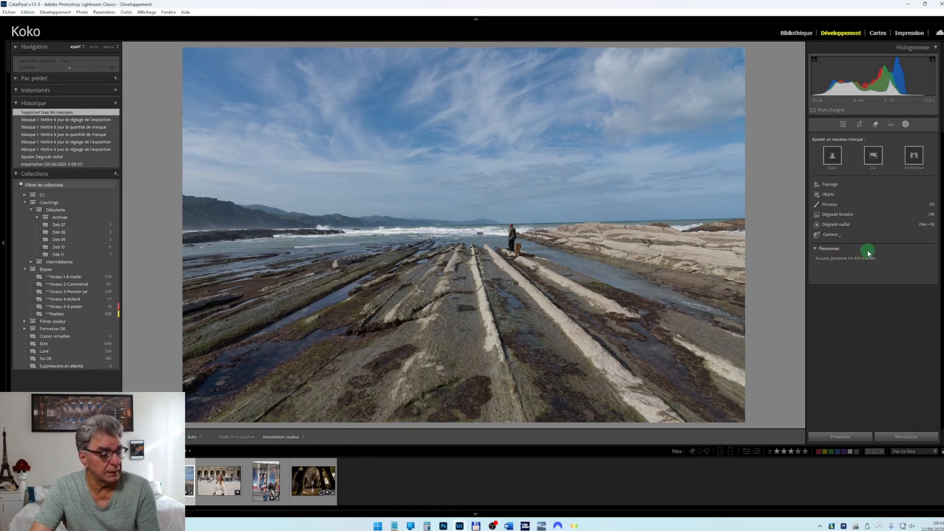
- Add a linear gradient mask over the sky with exposure about -0.36, highlights -41, shadows -2, whites 44 and blacks -36
click(840, 217)
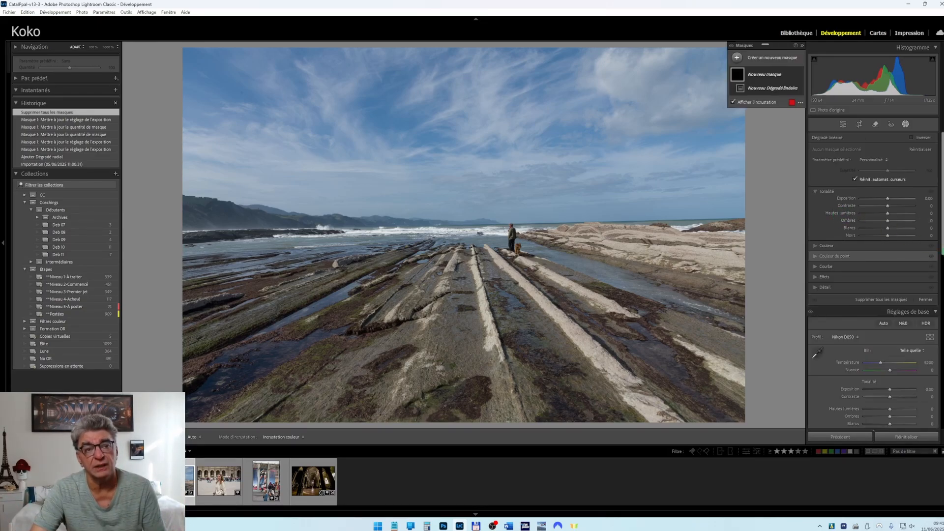
drag(487, 208, 489, 253)
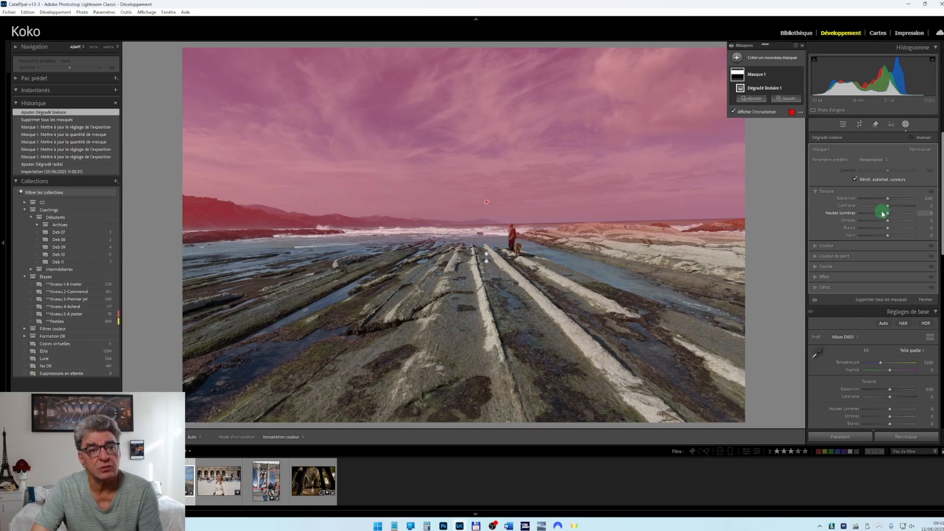
drag(883, 204, 899, 228)
mouse_move(888, 237)
mouse_down()
mouse_move(876, 239)
mouse_move(889, 222)
mouse_up()
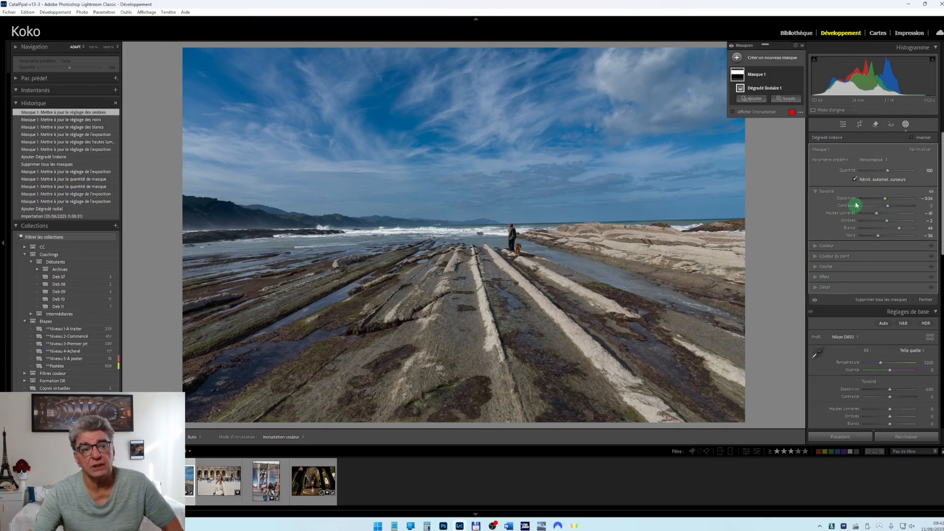
click(766, 58)
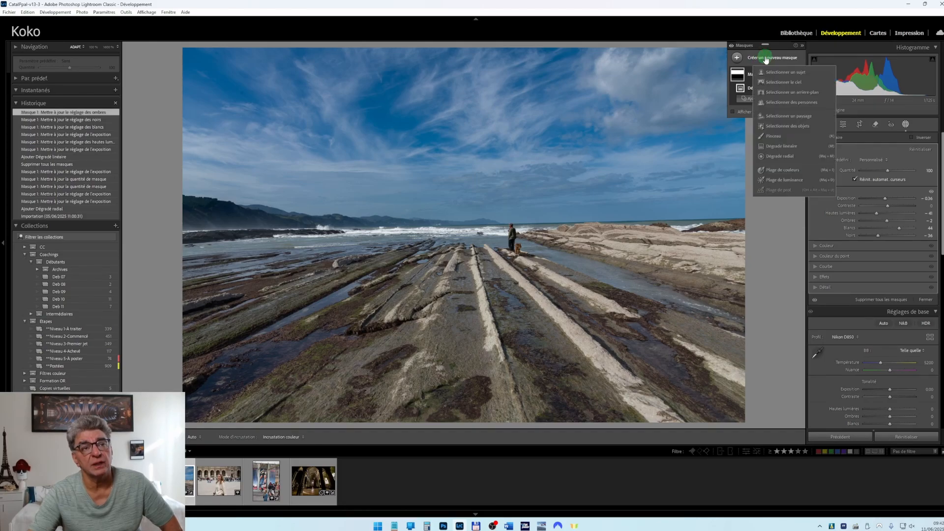
click(773, 137)
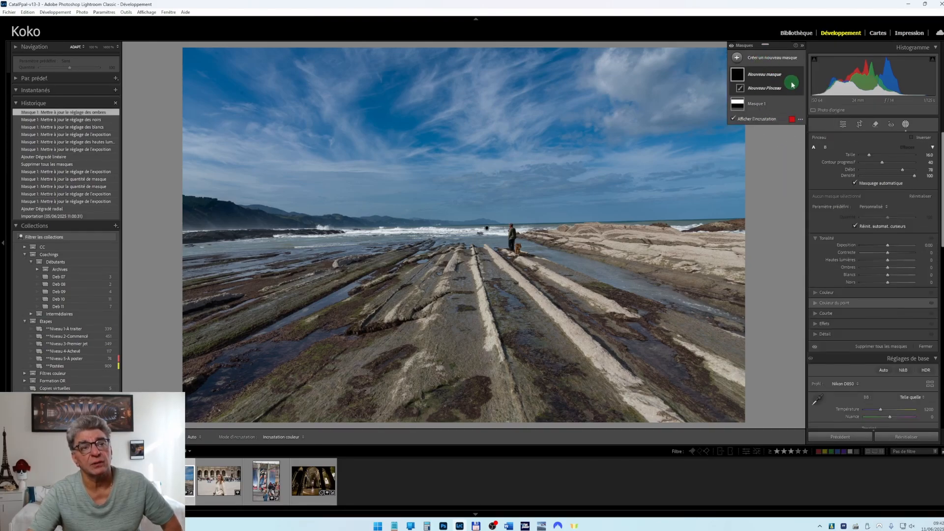
click(797, 80)
click(790, 77)
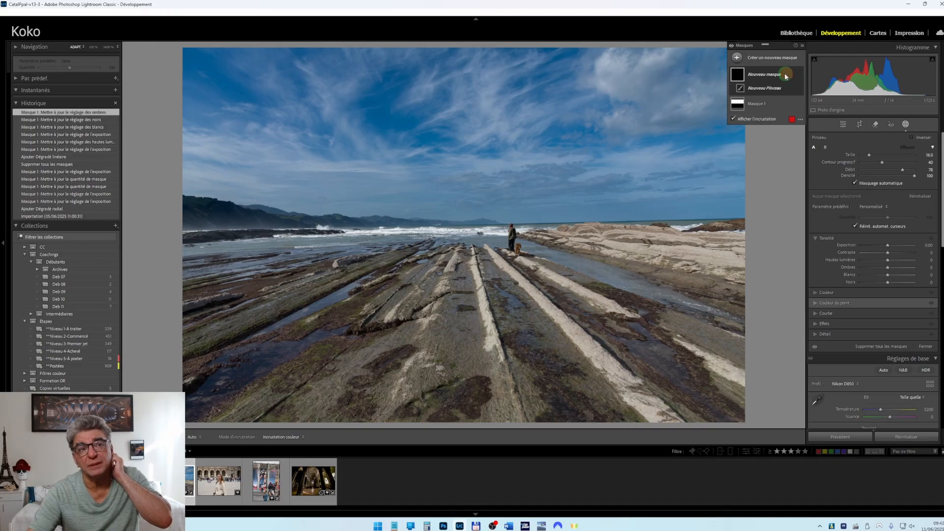
click(766, 77)
click(772, 78)
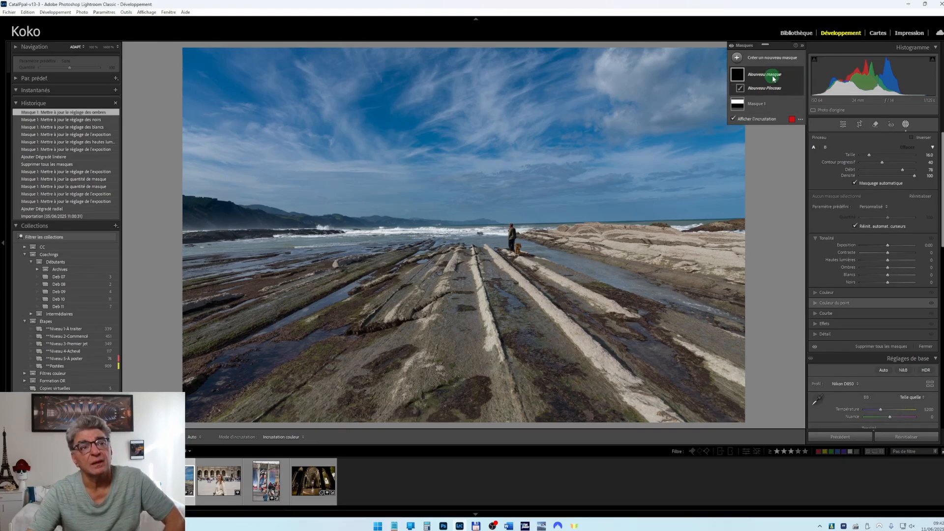
key(ctrl+z)
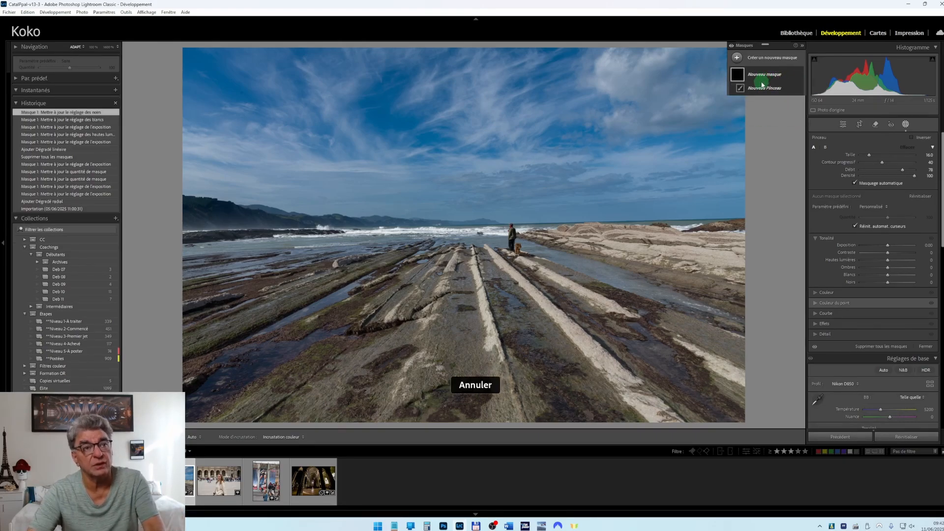
- Add a large circular radial gradient mask over the distant coastline, to the left of the person
click(770, 57)
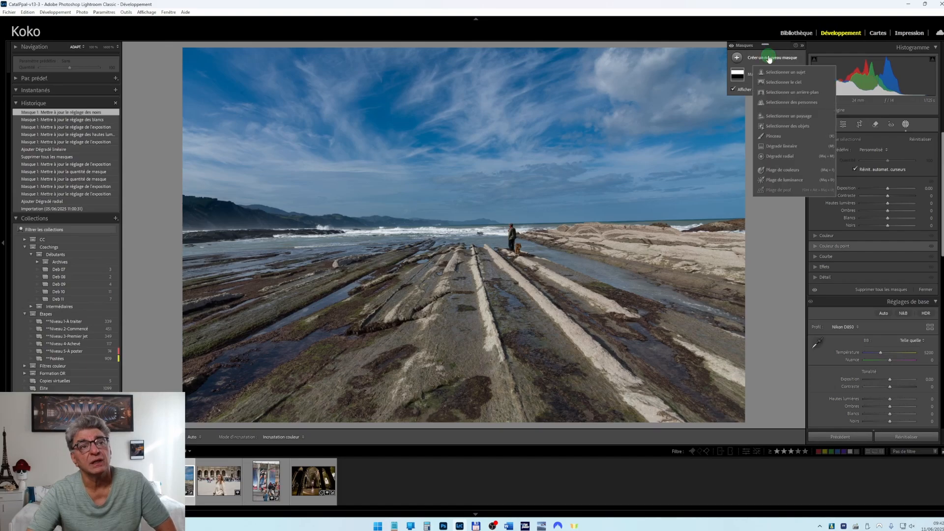
click(778, 156)
mouse_move(416, 197)
mouse_down()
mouse_move(491, 278)
mouse_move(473, 317)
mouse_move(527, 257)
mouse_move(508, 320)
mouse_move(512, 303)
mouse_move(565, 325)
mouse_move(442, 256)
mouse_up()
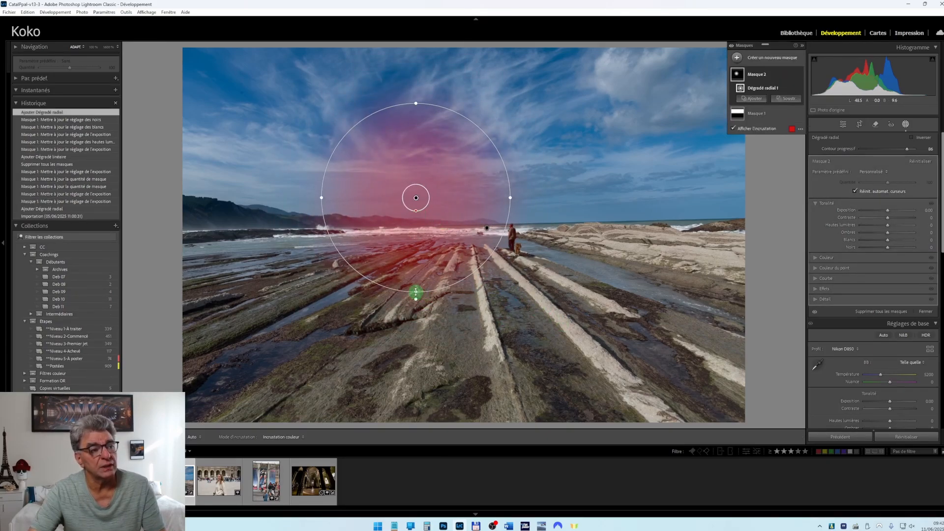
- Reshape the radial mask into a wide oval with feather about 45, centre it on the person and set exposure to 0.36
mouse_move(416, 293)
mouse_down()
mouse_move(416, 236)
mouse_move(416, 287)
mouse_up()
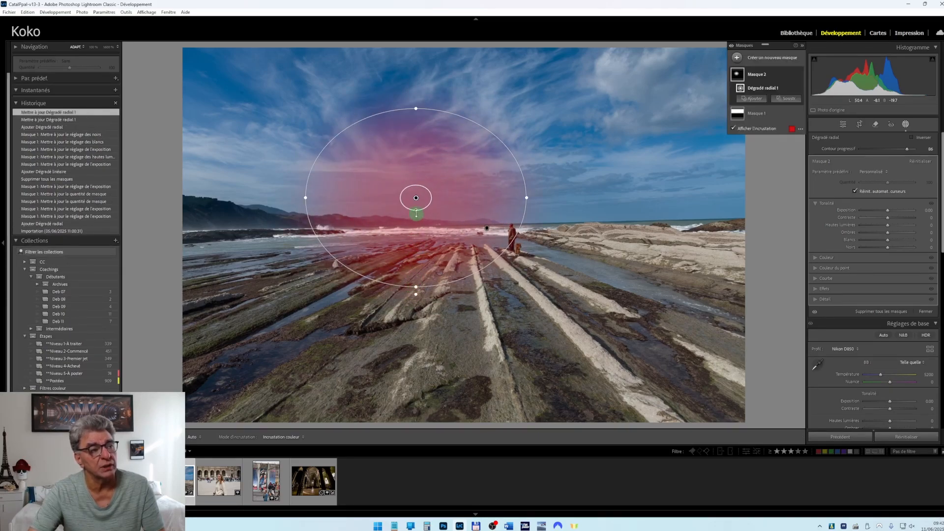
drag(416, 213, 417, 247)
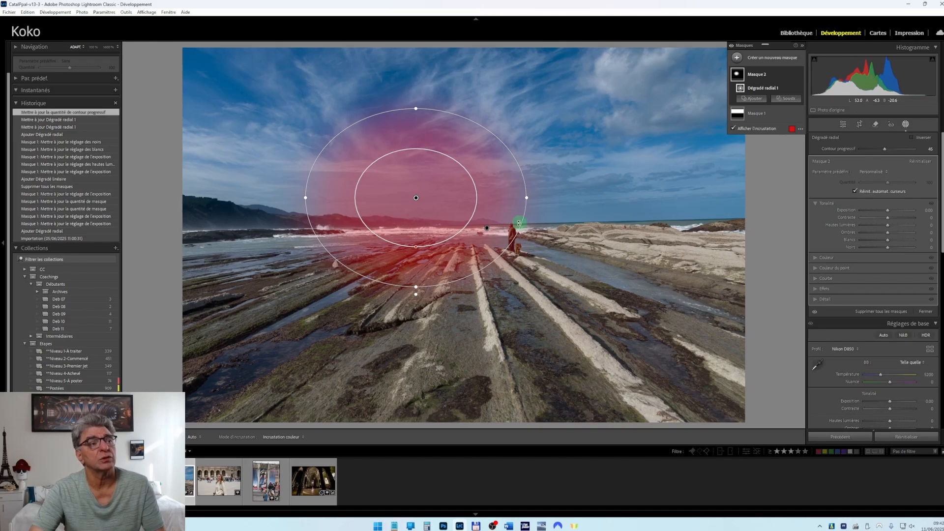
drag(415, 197, 512, 237)
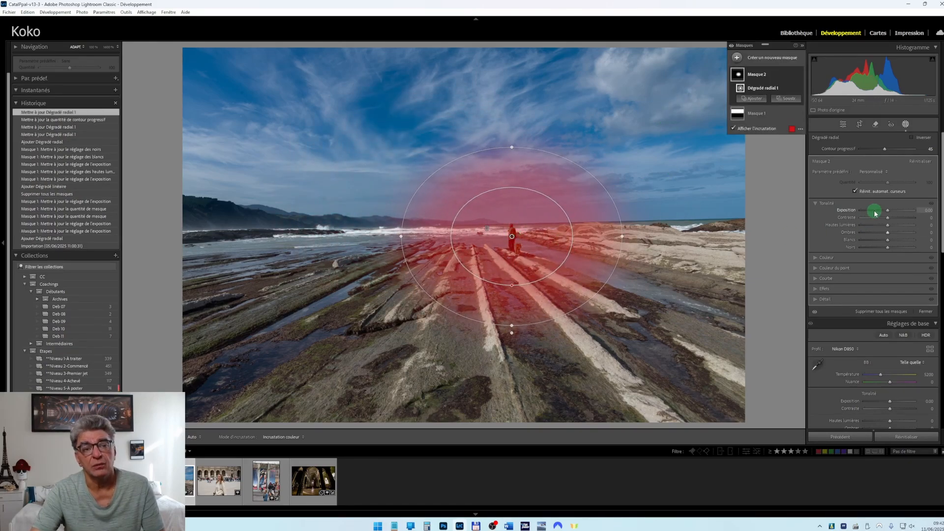
drag(876, 213, 892, 213)
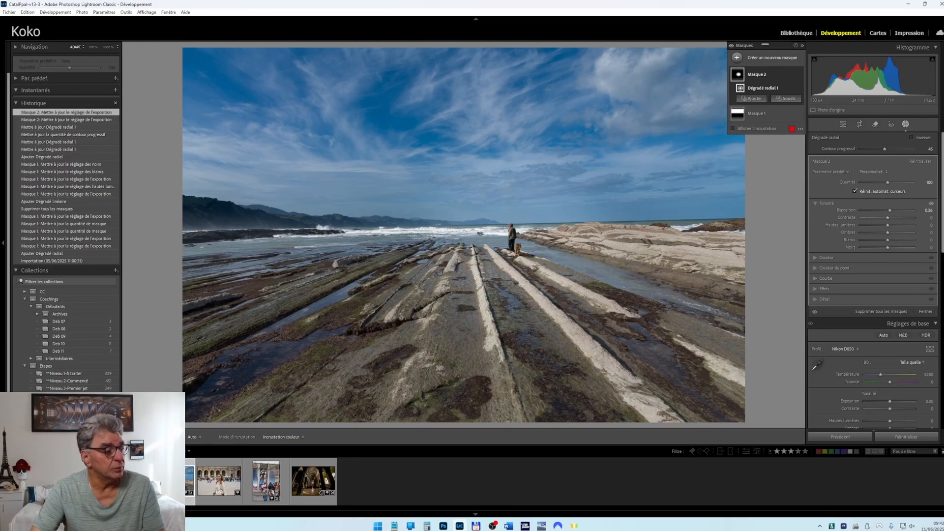
- Open the beach huts photo for masking and add a horizontal linear gradient covering the sky and fading out below the horizon
click(126, 479)
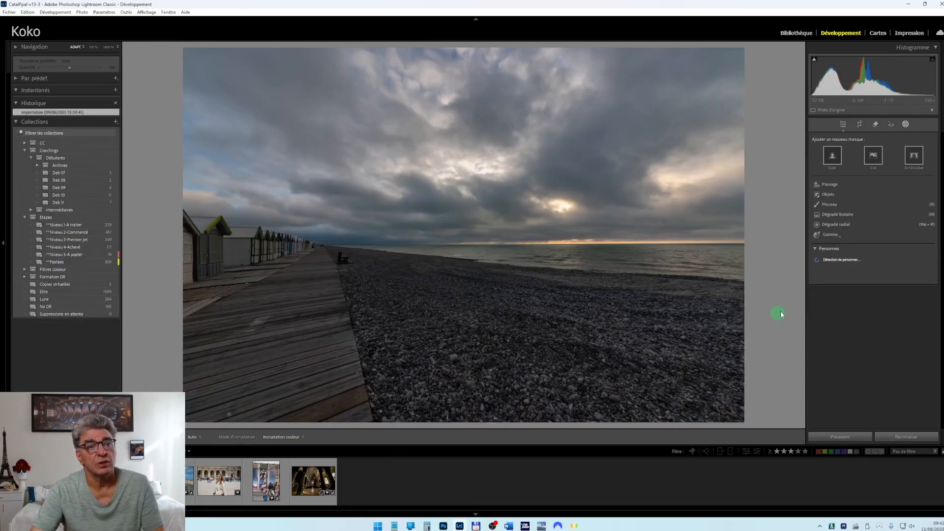
click(906, 124)
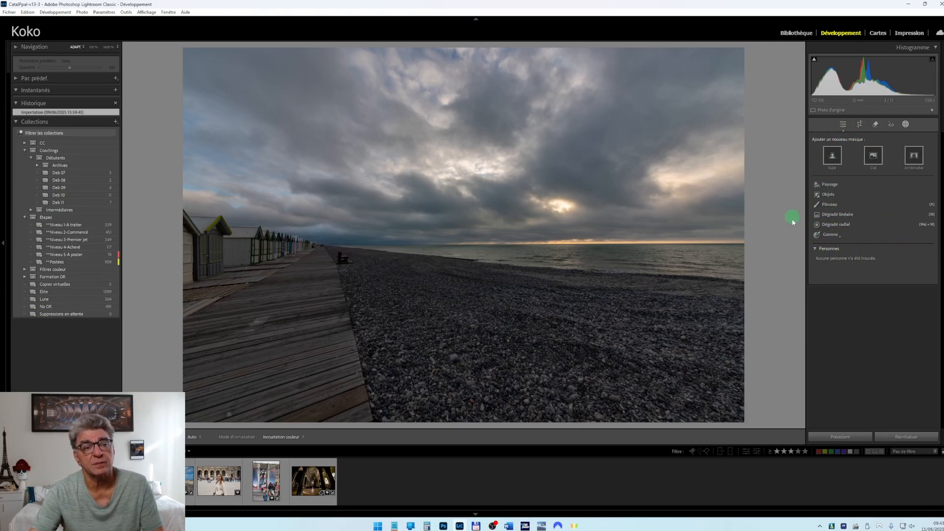
click(832, 219)
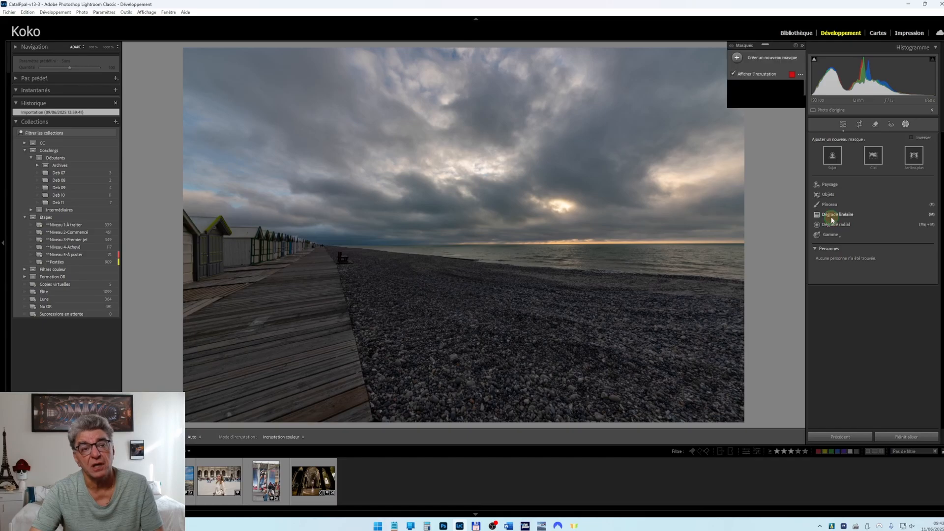
drag(444, 196, 438, 281)
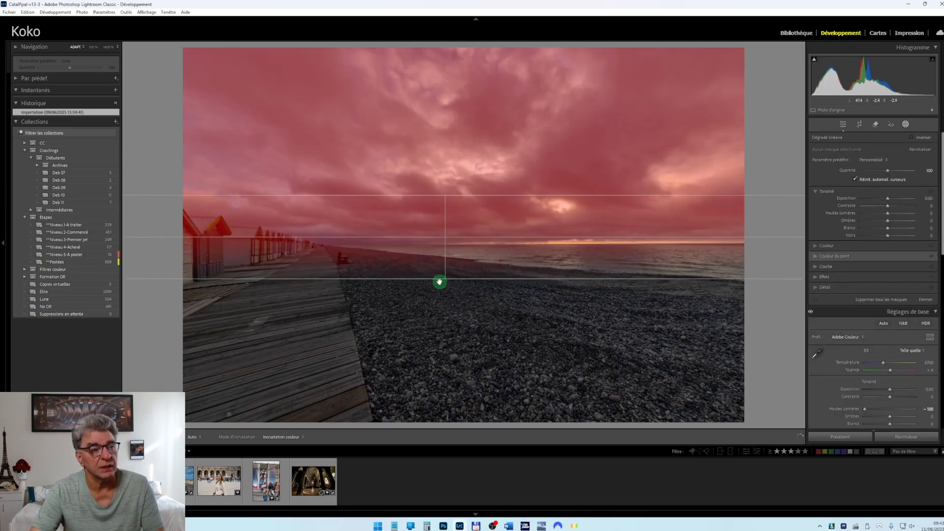
- Set the sky gradient's exposure to -0.64, whites to 30 and blacks to -15, and compare the photo with and without the mask
click(889, 207)
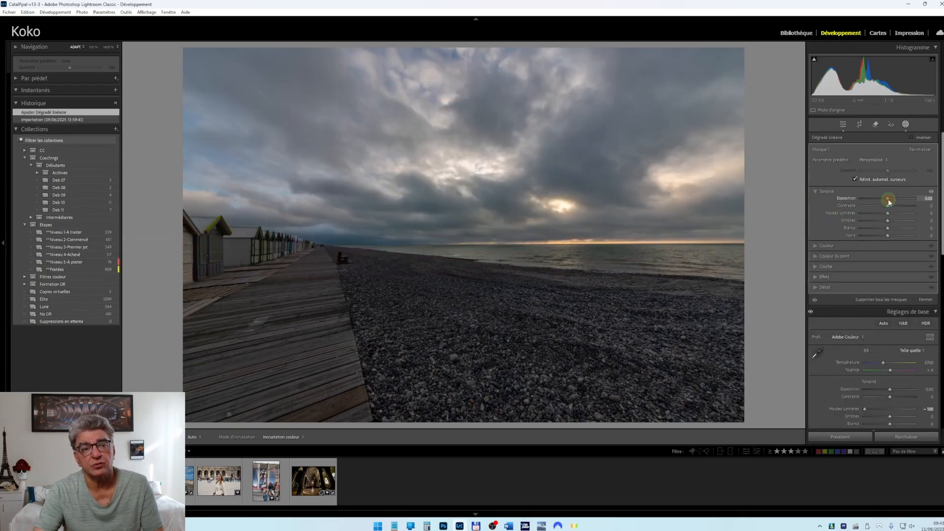
drag(887, 198, 883, 238)
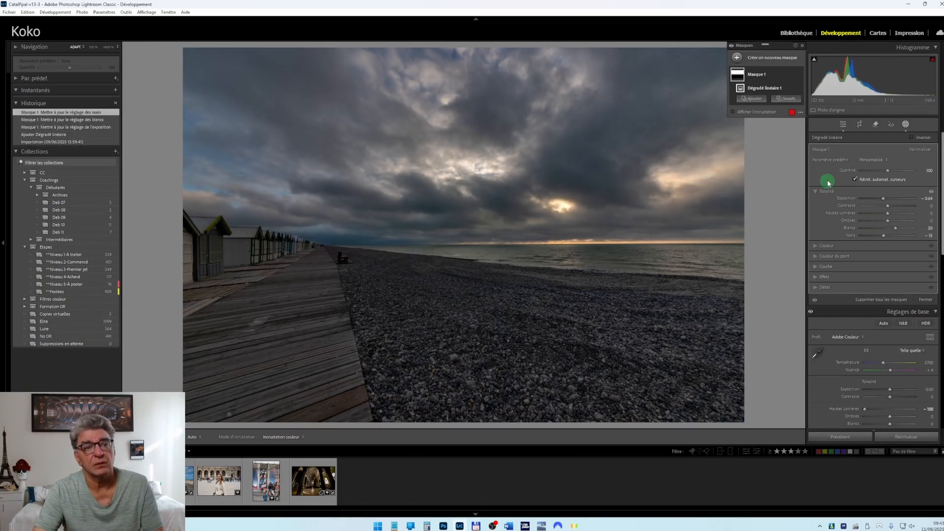
click(800, 75)
click(800, 75)
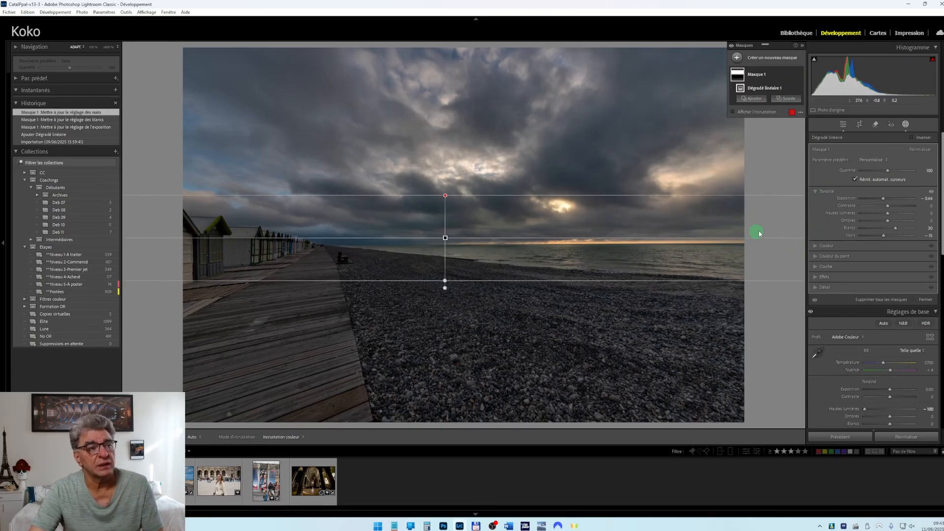
- Rename the linear gradient mask as Ciel
double_click(762, 73)
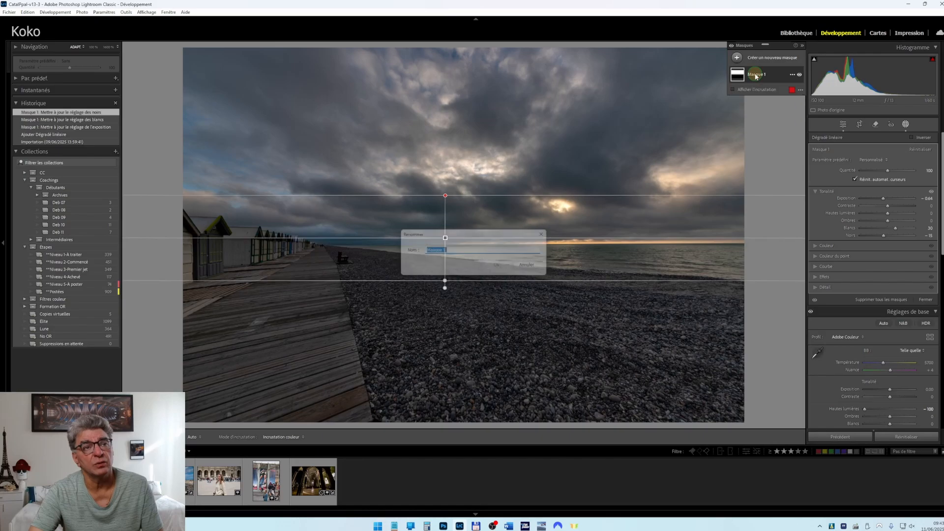
text(Ciel)
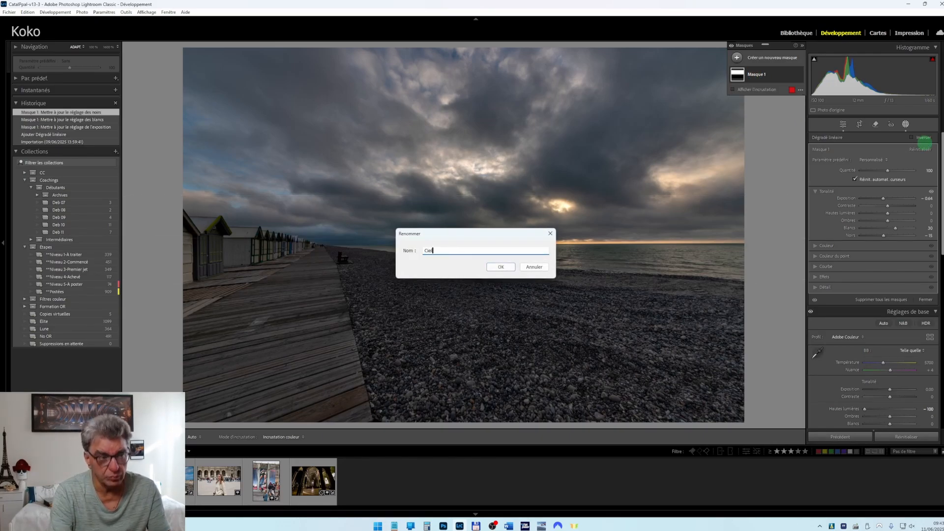
key(Return)
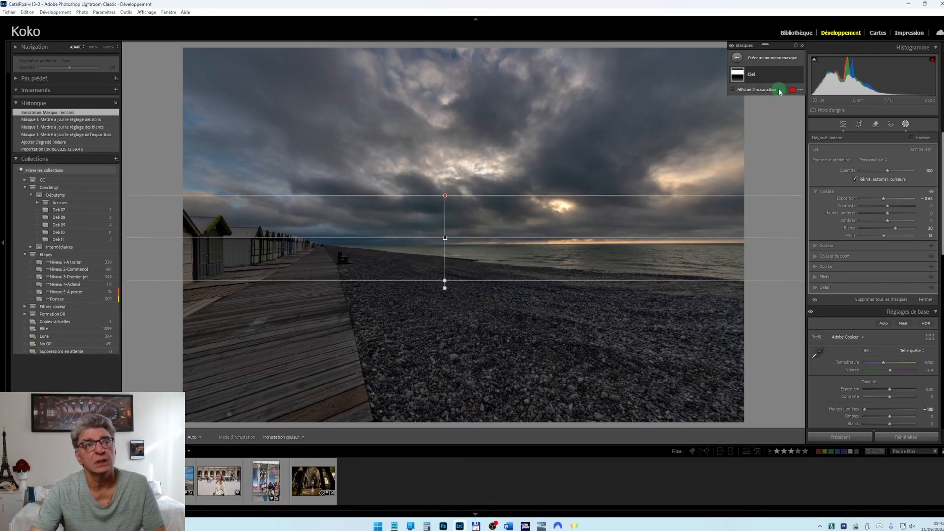
- Add a large circular radial gradient mask centred on the sun and raise its exposure
click(764, 58)
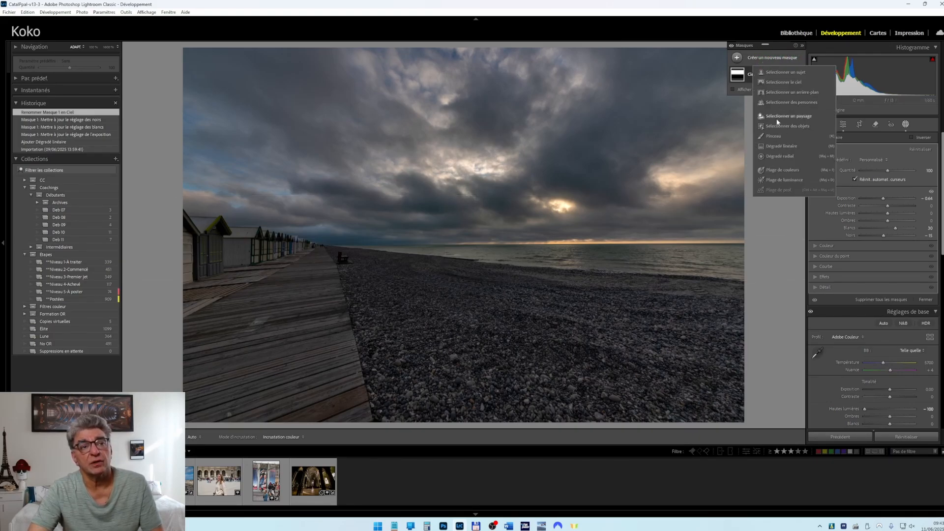
click(776, 157)
drag(561, 206, 742, 343)
mouse_move(888, 211)
mouse_down()
mouse_move(898, 213)
mouse_move(890, 230)
mouse_up()
- Warm the sun's radial mask by setting its temperature to 37 and tint to 16
click(841, 261)
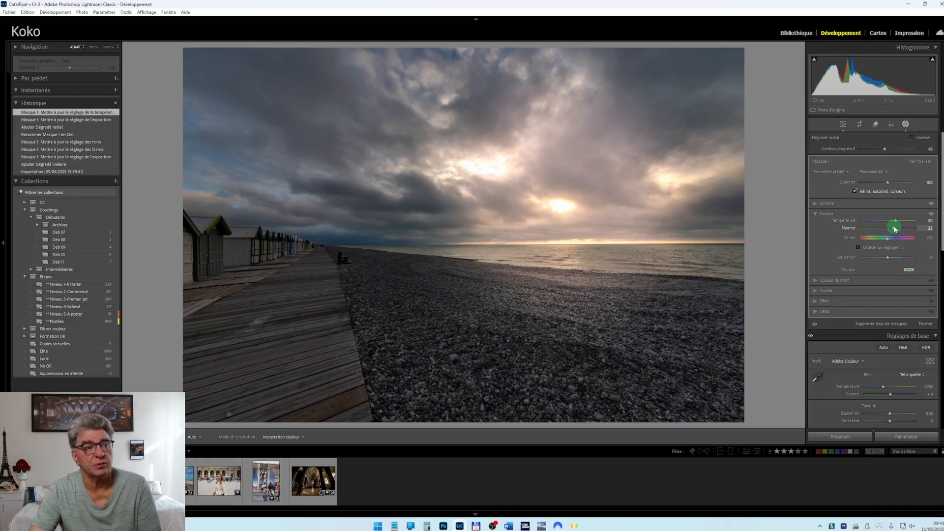
drag(894, 230, 893, 229)
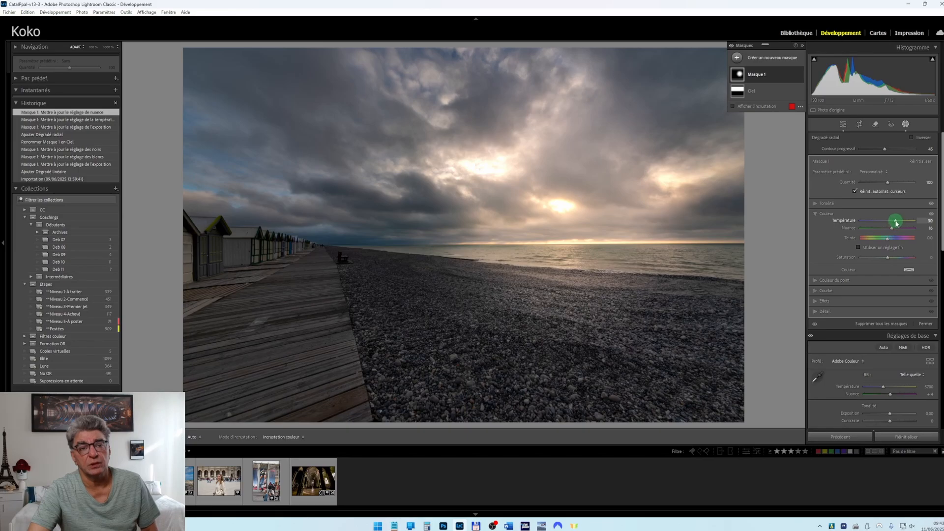
drag(896, 224, 898, 223)
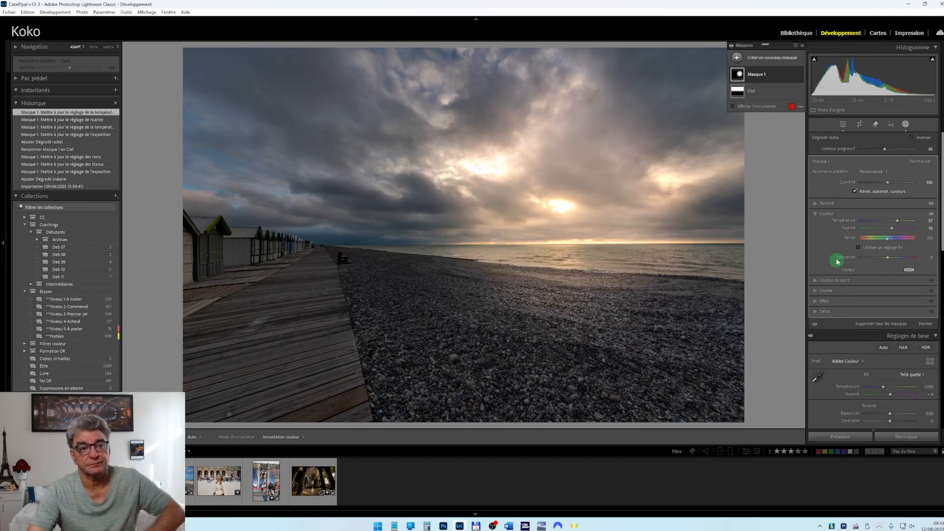
- Rename the radial gradient mask as Soleil
click(757, 76)
double_click(756, 76)
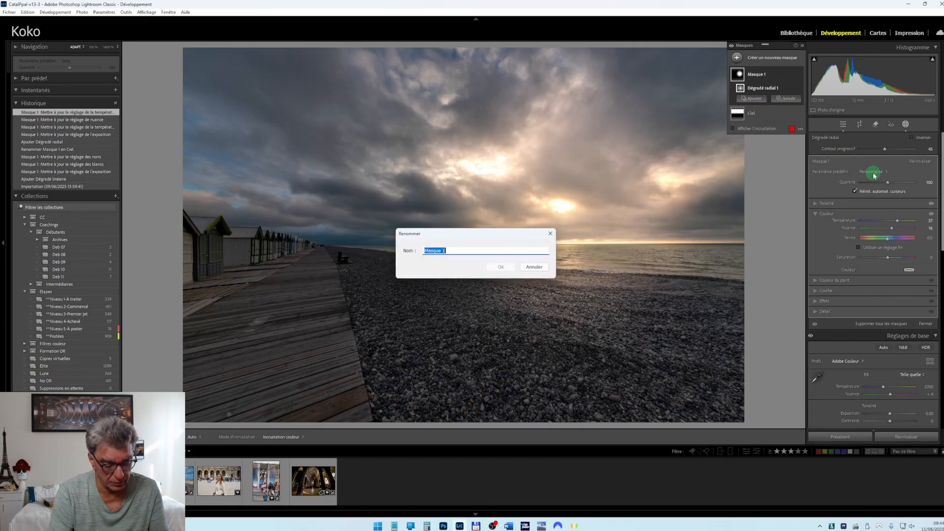
key(Return)
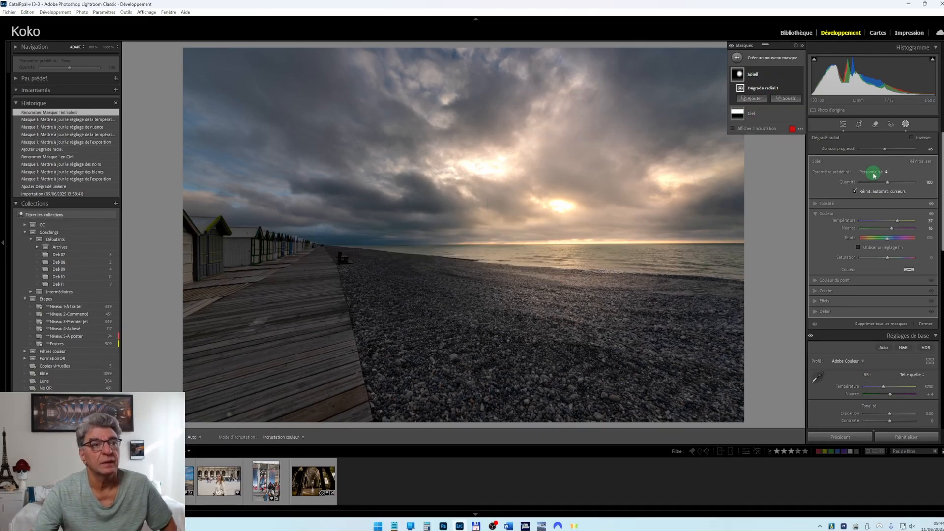
- Compare the photo with and without the Soleil mask, and with all masks hidden and shown
click(800, 74)
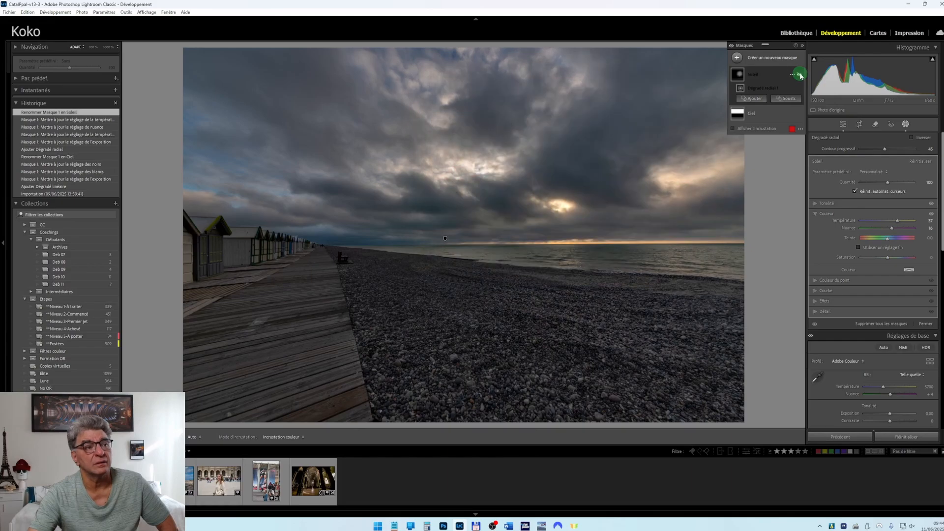
click(799, 75)
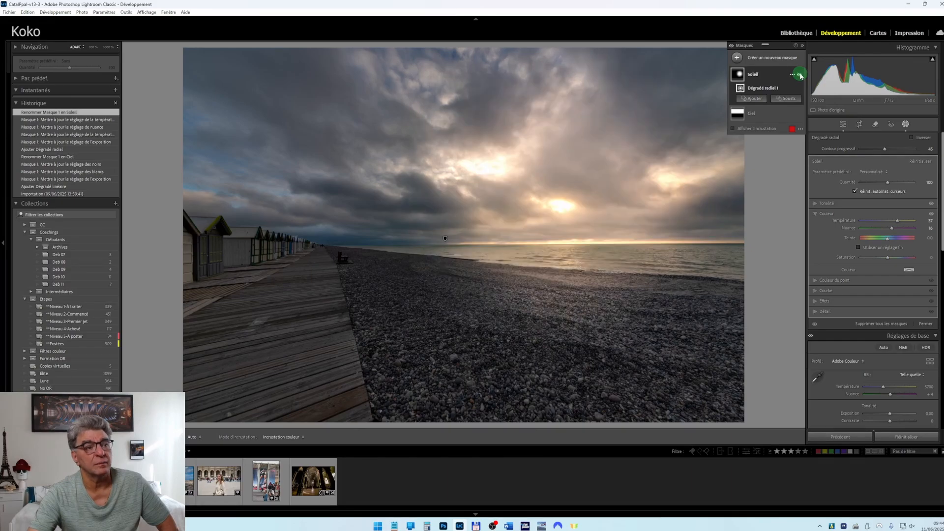
click(732, 46)
click(732, 47)
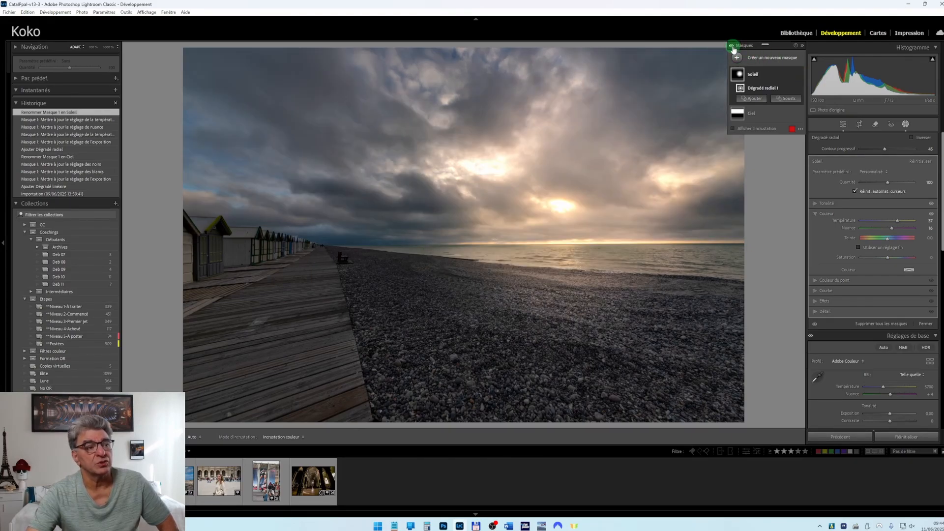
click(732, 47)
click(732, 47)
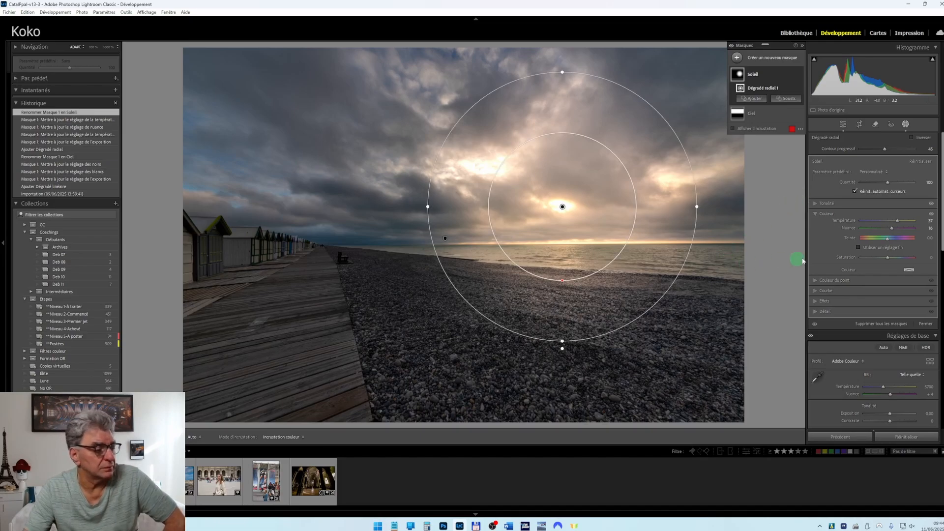
- Create a brush mask and paint a diagonal stroke along the boardwalk up to the sky above the horizon
click(758, 57)
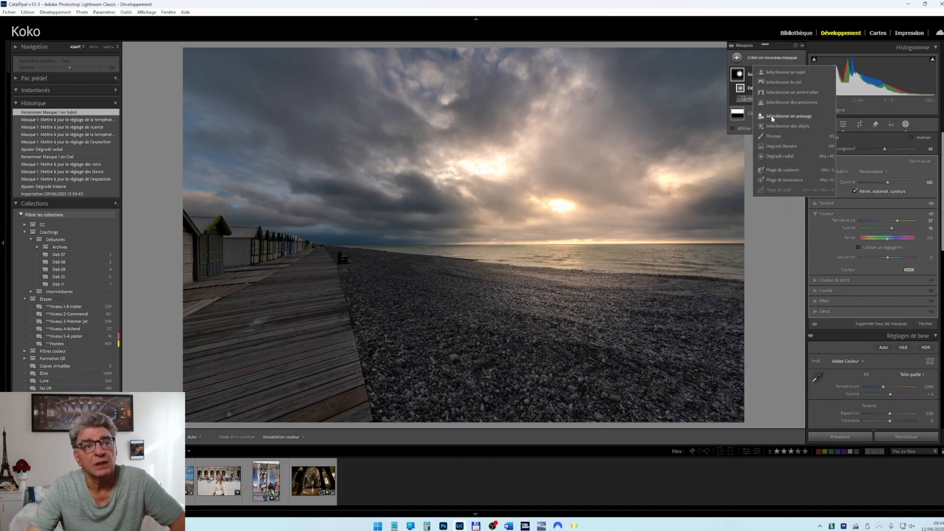
click(771, 136)
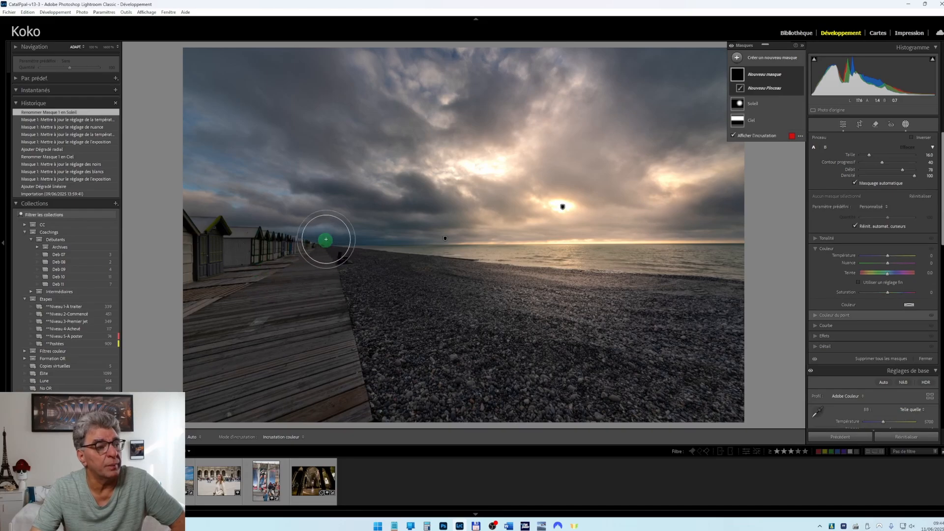
mouse_move(253, 362)
mouse_down()
mouse_move(326, 224)
mouse_move(345, 220)
mouse_up()
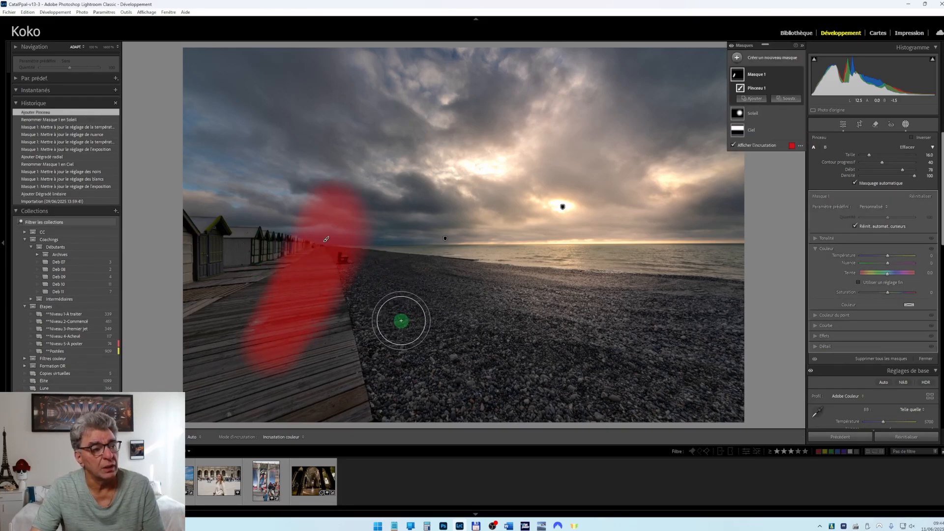
- Try different brush sizes and feather amounts, ending with size 15 and feather 100
scroll(406, 317, down, 7)
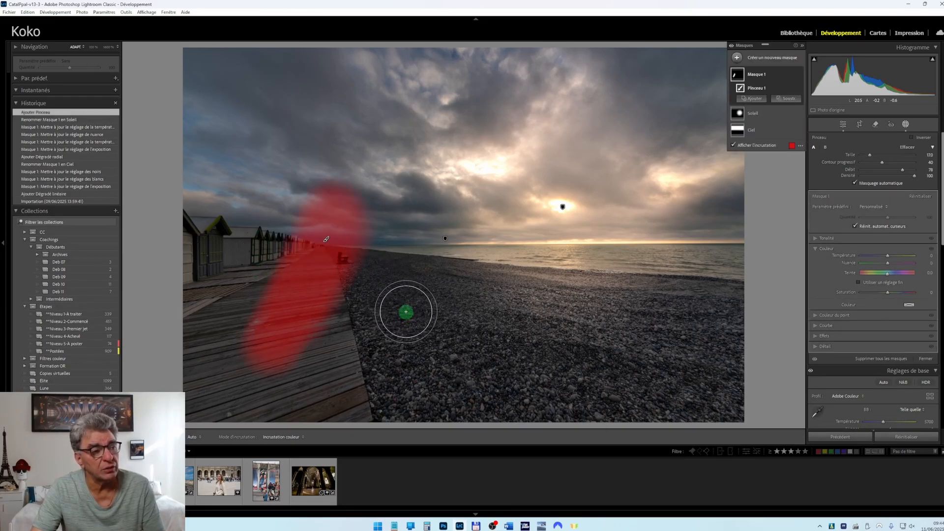
scroll(406, 312, up, 4)
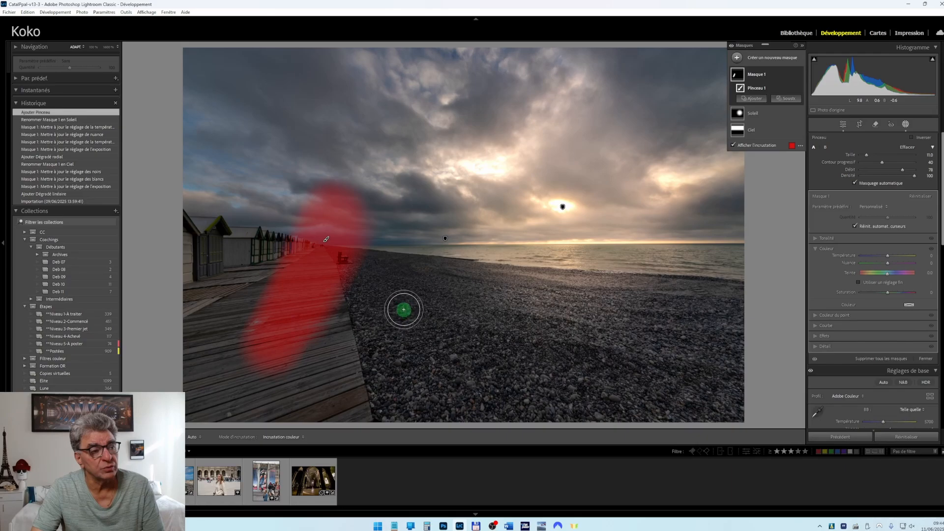
shift+scroll(404, 307, up, 6)
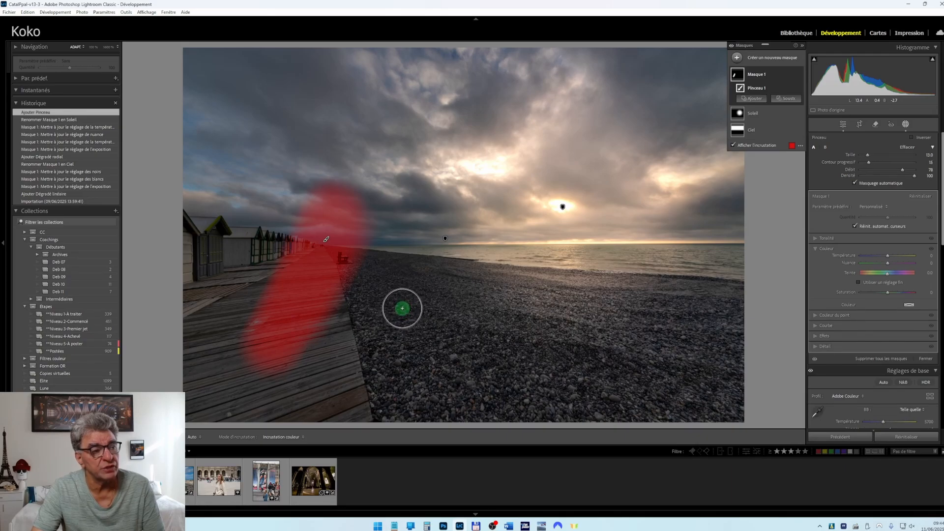
scroll(405, 308, down, 4)
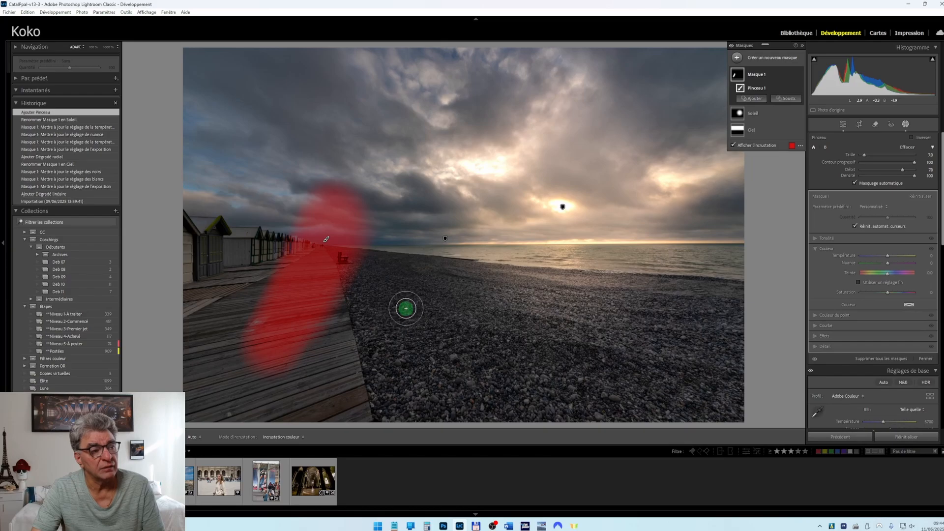
scroll(405, 308, up, 1)
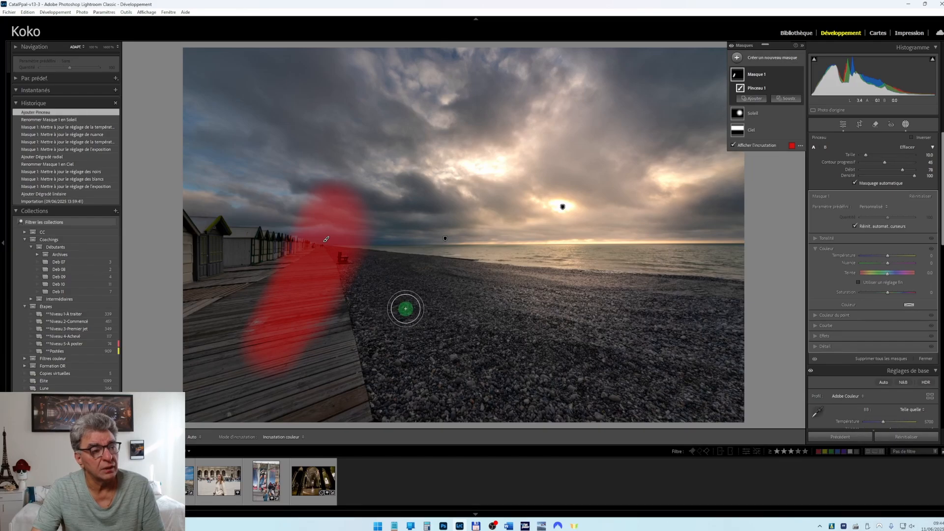
shift+scroll(406, 309, down, 1)
scroll(406, 308, up, 5)
- Extend the brush mask over the boardwalk and the adjoining shingle, and set its exposure to 3.05
mouse_move(396, 290)
mouse_down()
mouse_move(360, 274)
mouse_move(288, 331)
mouse_move(379, 324)
mouse_move(316, 264)
mouse_move(323, 388)
mouse_move(329, 278)
mouse_up()
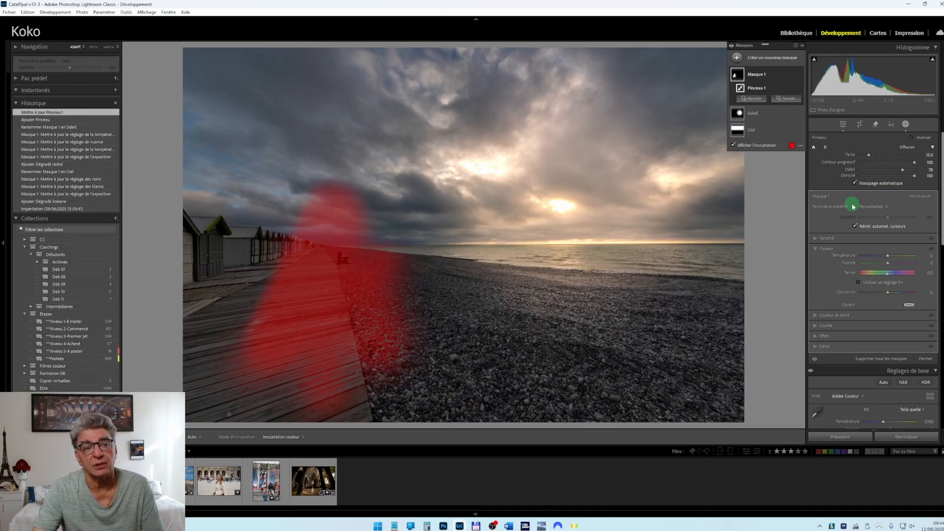
click(839, 243)
drag(888, 245, 909, 249)
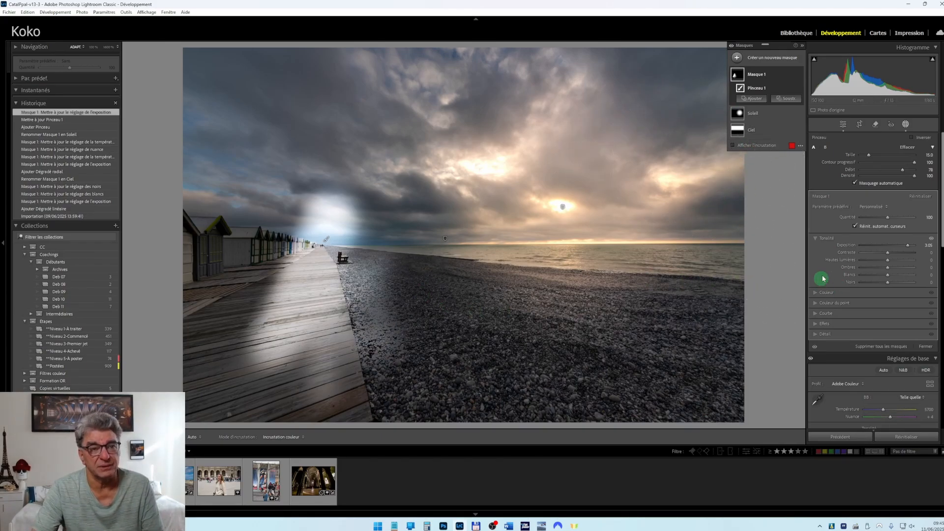
- Delete the boardwalk brush mask, Masque 1, from the beach photo
click(794, 75)
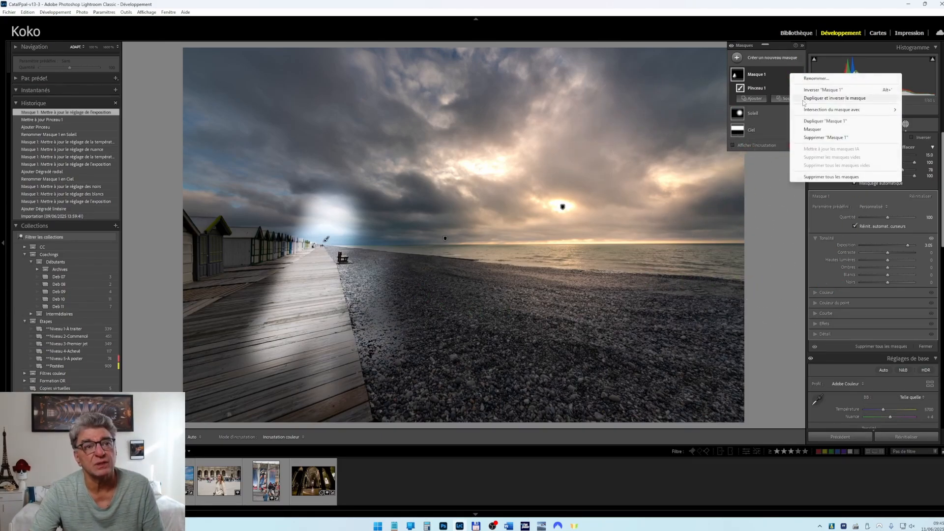
click(819, 137)
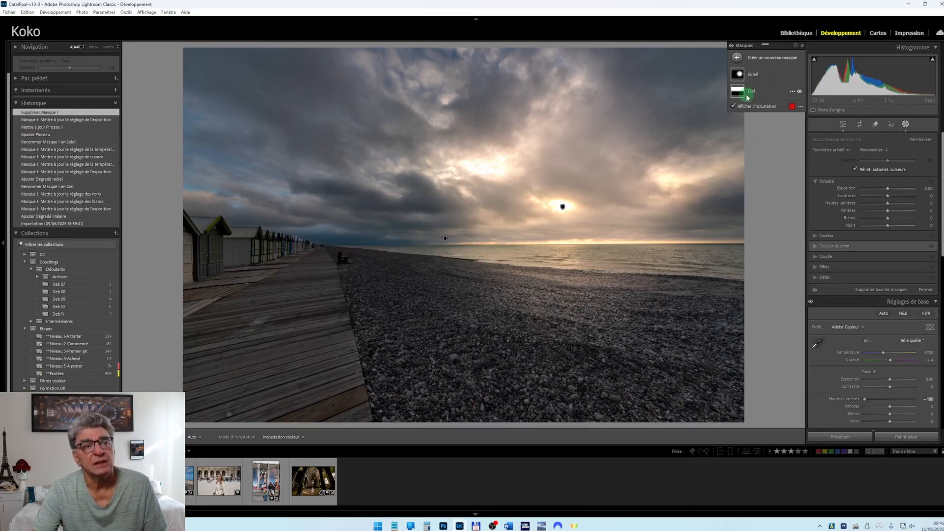
mouse_move(741, 94)
click(432, 227)
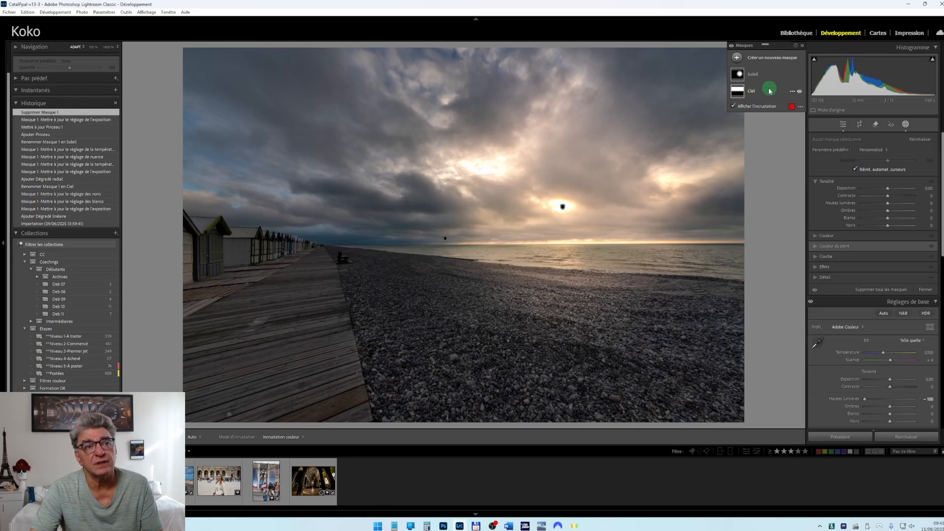
- Add a brush to the Ciel mask and paint over the sky just above the horizon beyond the boardwalk
click(754, 92)
click(754, 115)
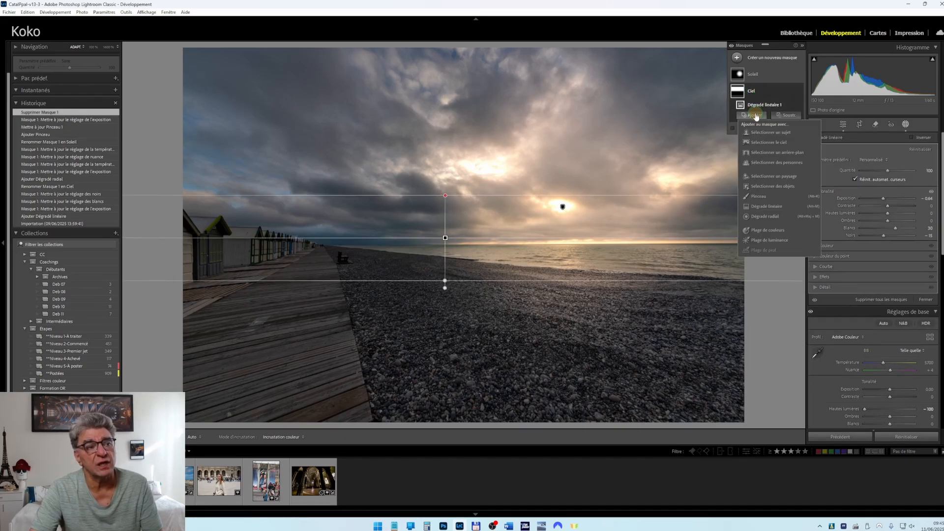
click(757, 196)
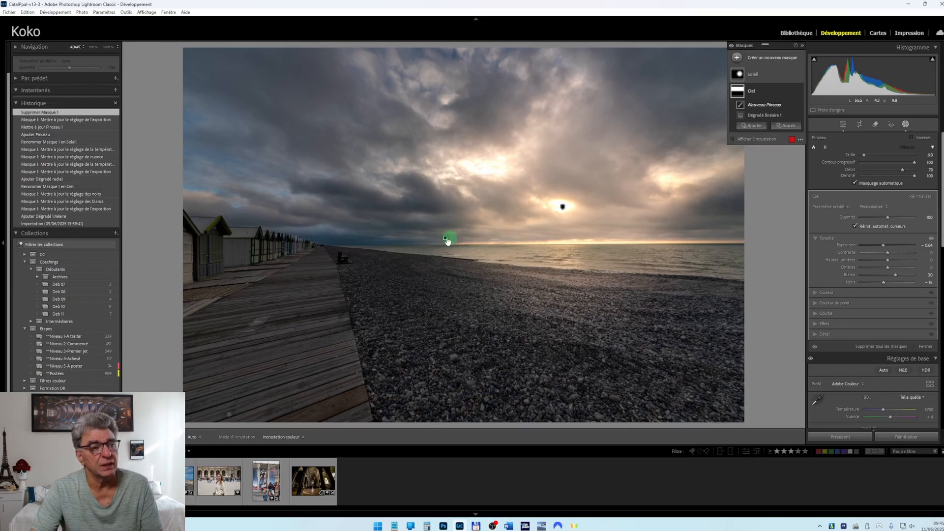
key(h)
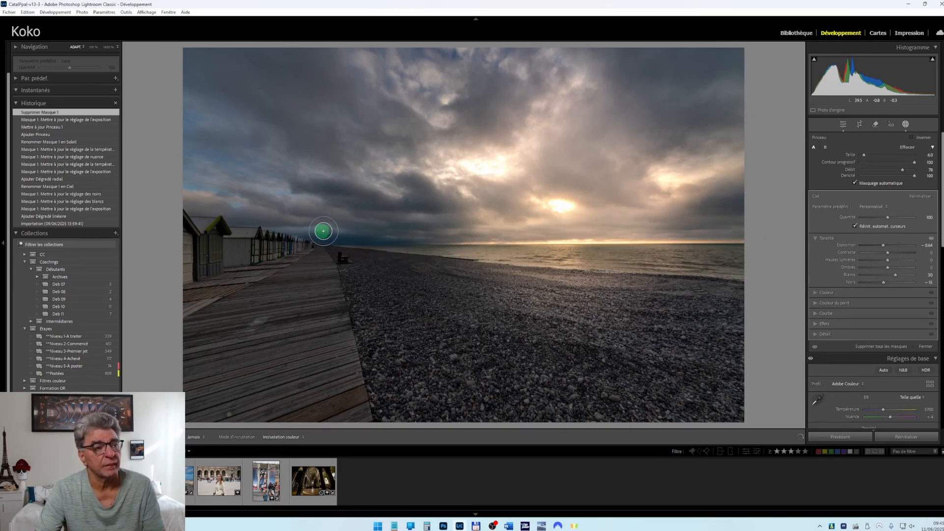
mouse_move(323, 231)
mouse_down()
mouse_move(685, 259)
mouse_move(494, 248)
mouse_move(538, 236)
mouse_move(384, 218)
mouse_up()
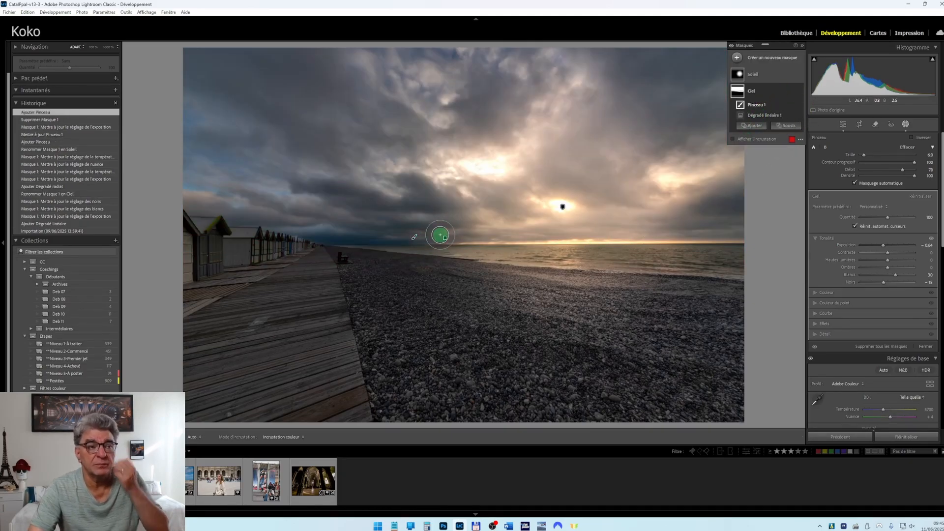
- Examine the overlays of the Soleil mask and of the Ciel mask's gradient and brush, and check the options for adding to or subtracting from Ciel
mouse_move(564, 210)
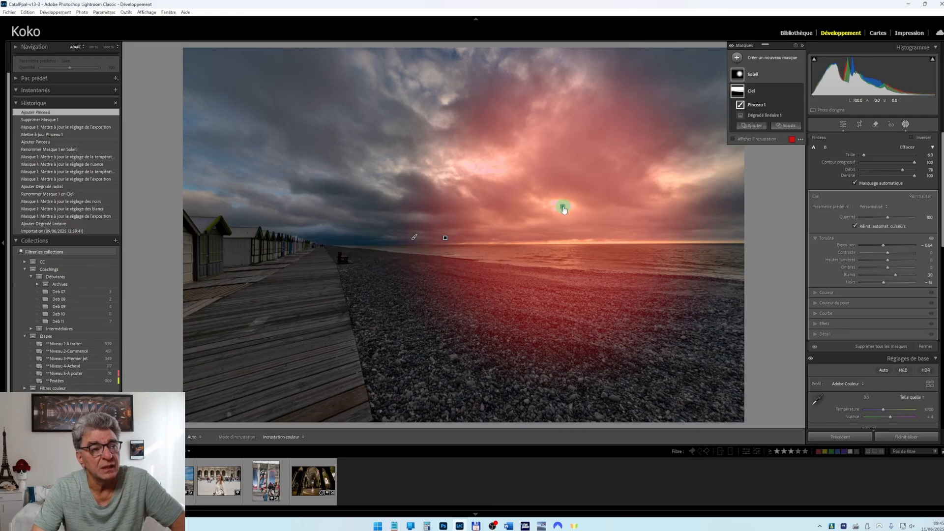
mouse_move(446, 240)
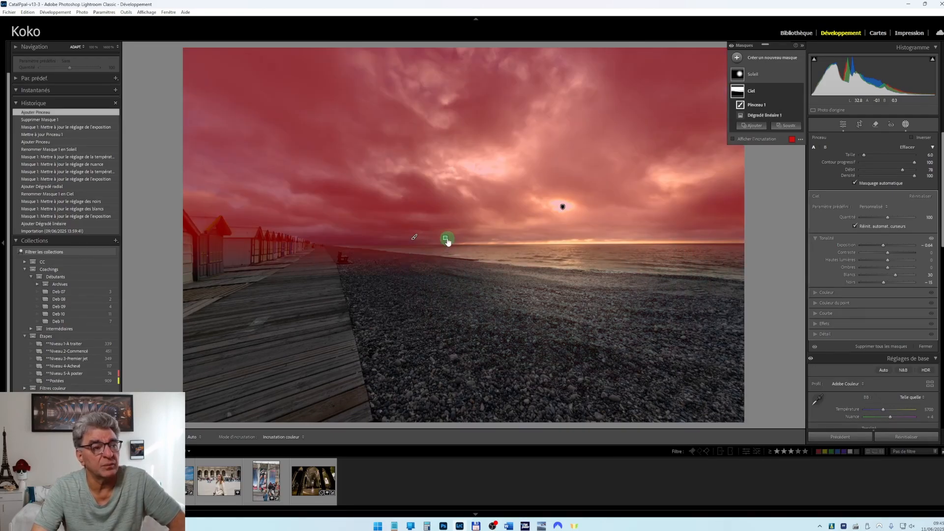
mouse_move(415, 239)
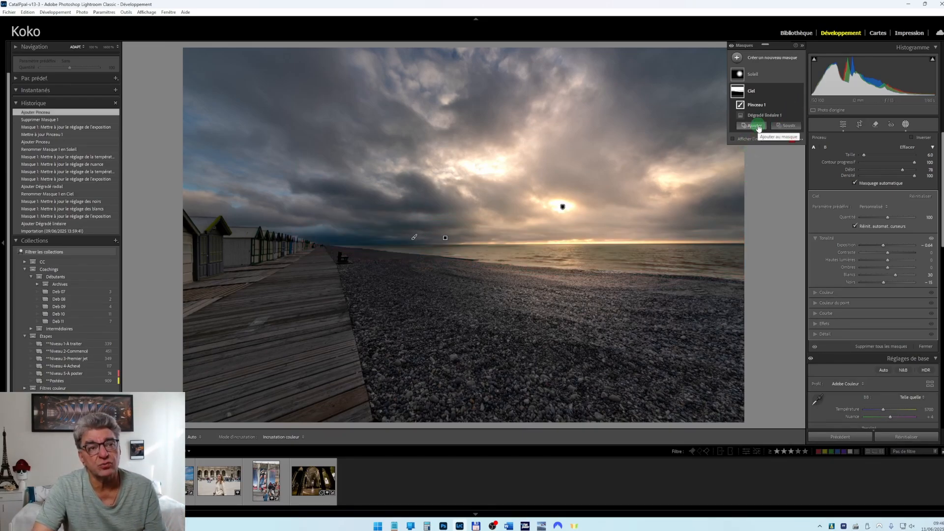
click(753, 91)
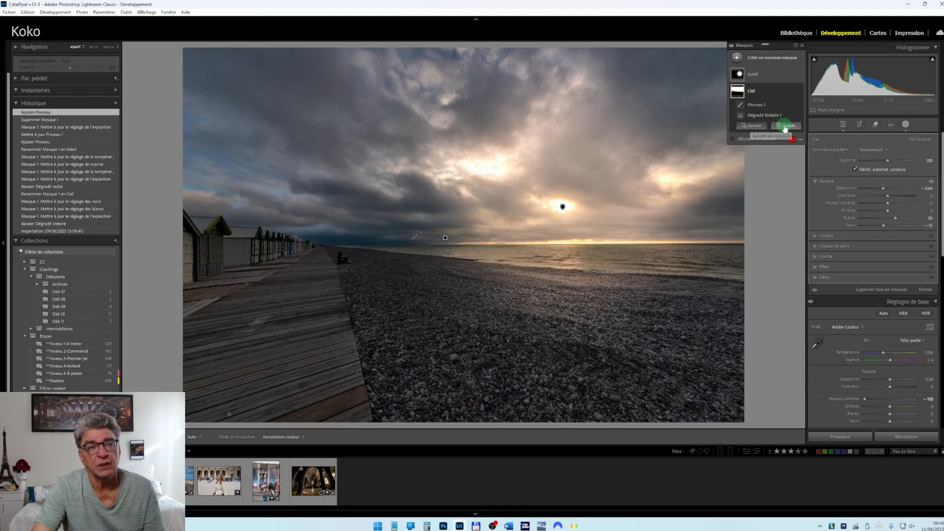
key(alt)
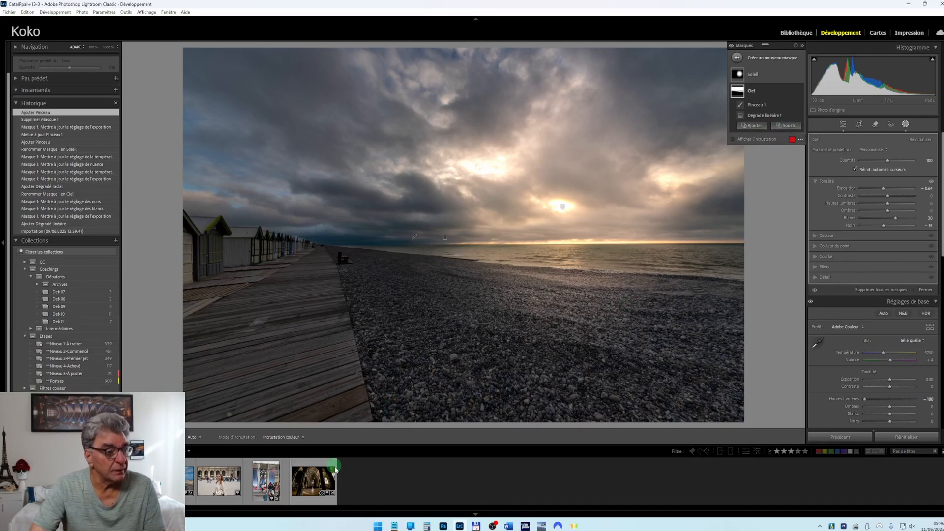
- In the church interior photo, create a radial gradient mask over the centre of the nave with exposure 1.20, and name it Halo central
click(325, 479)
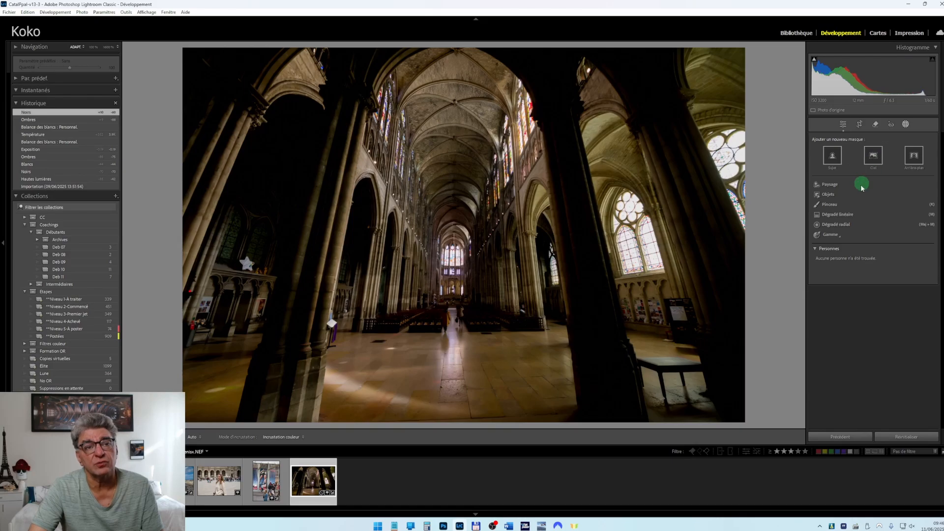
click(846, 230)
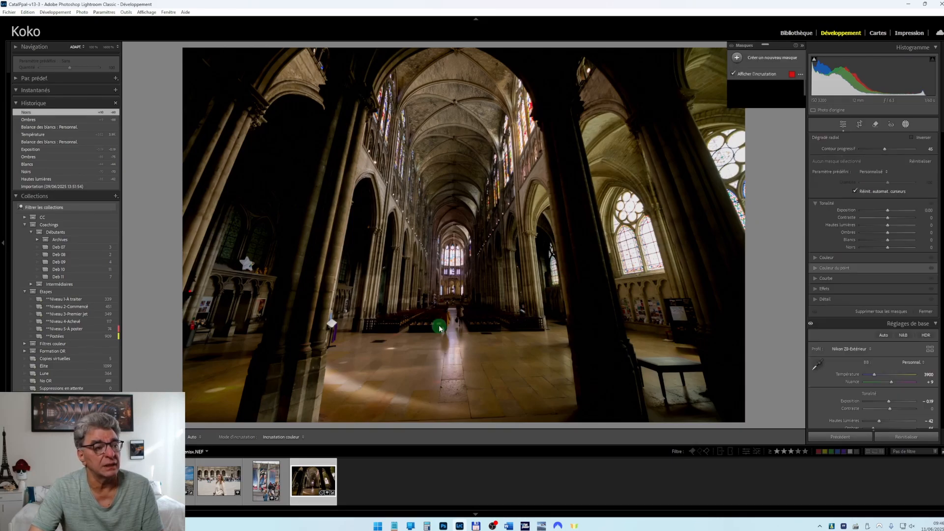
drag(453, 313, 544, 443)
drag(888, 210, 896, 211)
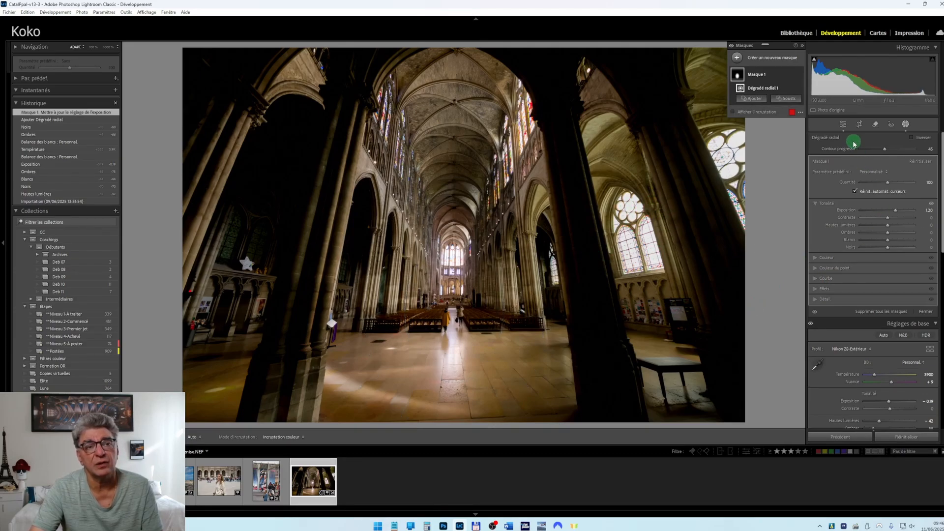
double_click(758, 75)
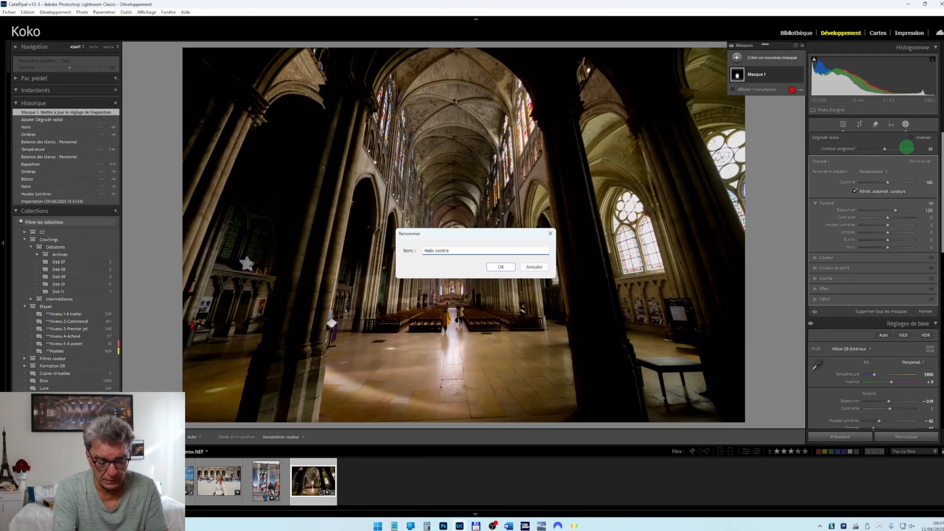
key(Return)
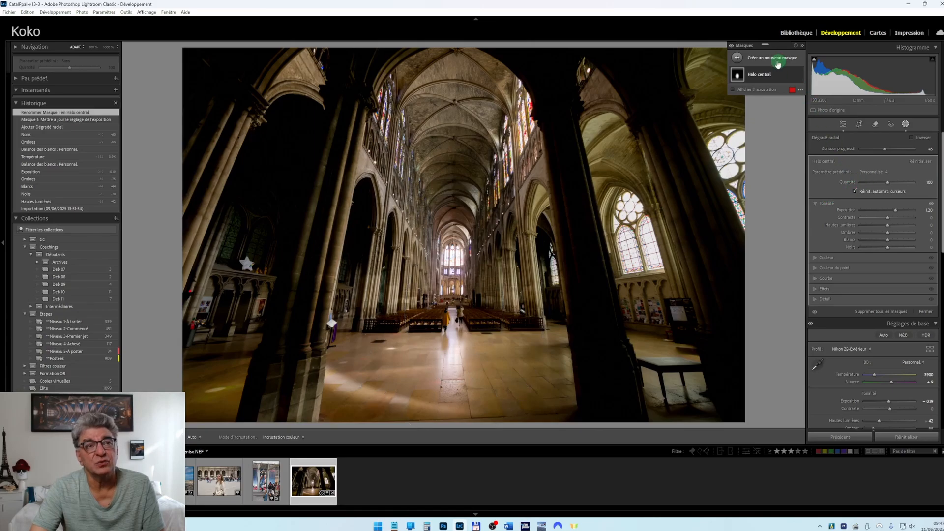
- Create a brush mask and paint a straight beam from the stained-glass rose window to the nave floor with a size 30 brush
click(761, 59)
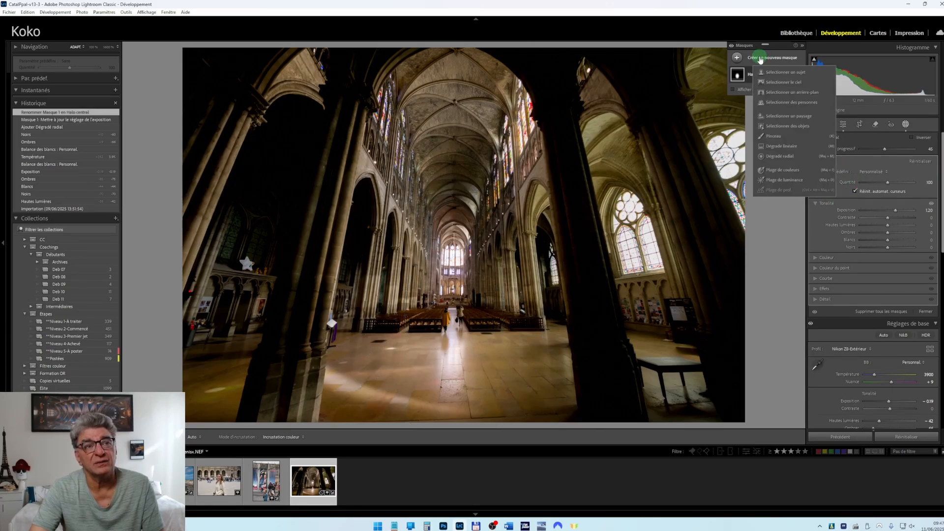
click(773, 137)
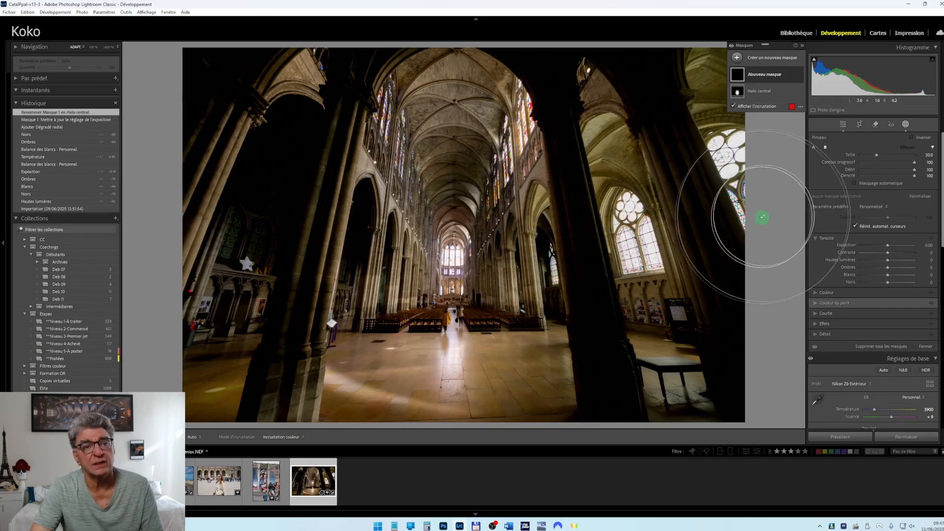
click(814, 147)
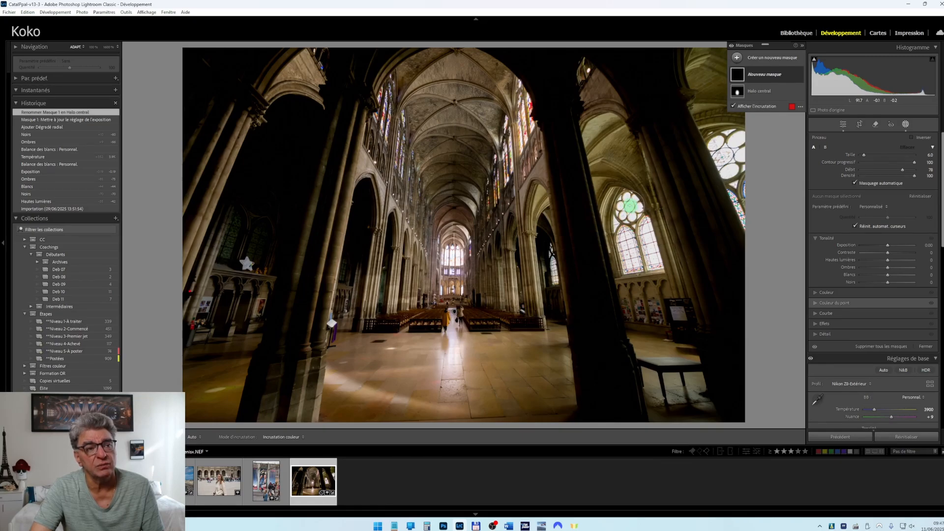
click(630, 205)
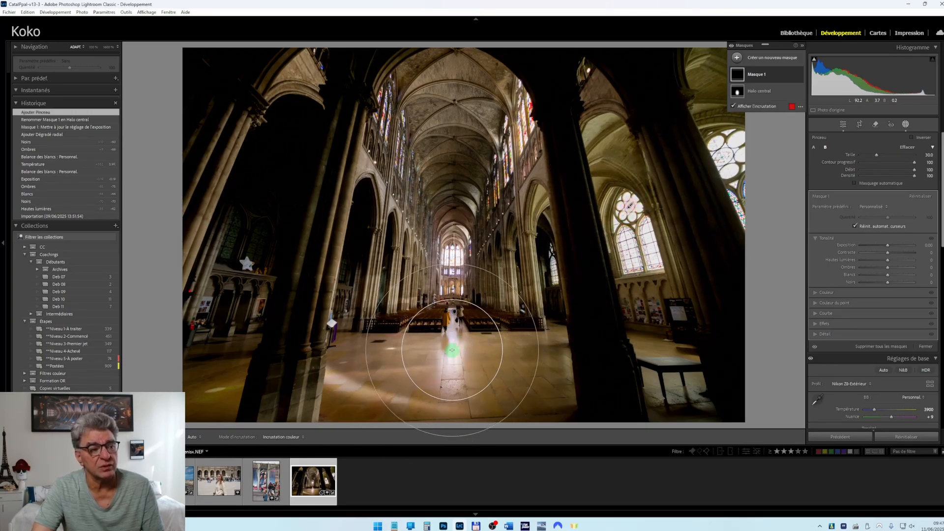
click(452, 350)
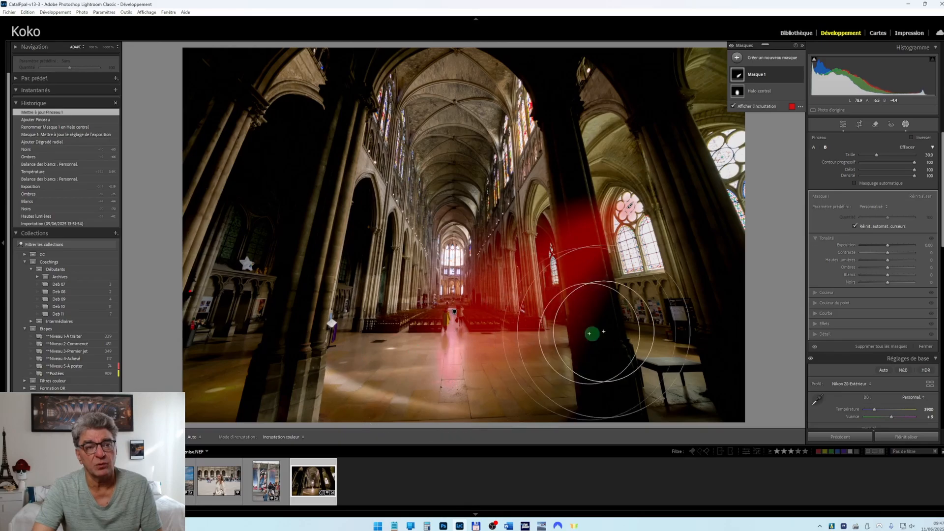
- Raise the exposure of the light-beam brush mask and set its temperature to 40
mouse_move(889, 245)
mouse_down()
mouse_move(904, 247)
mouse_move(900, 258)
mouse_up()
click(845, 292)
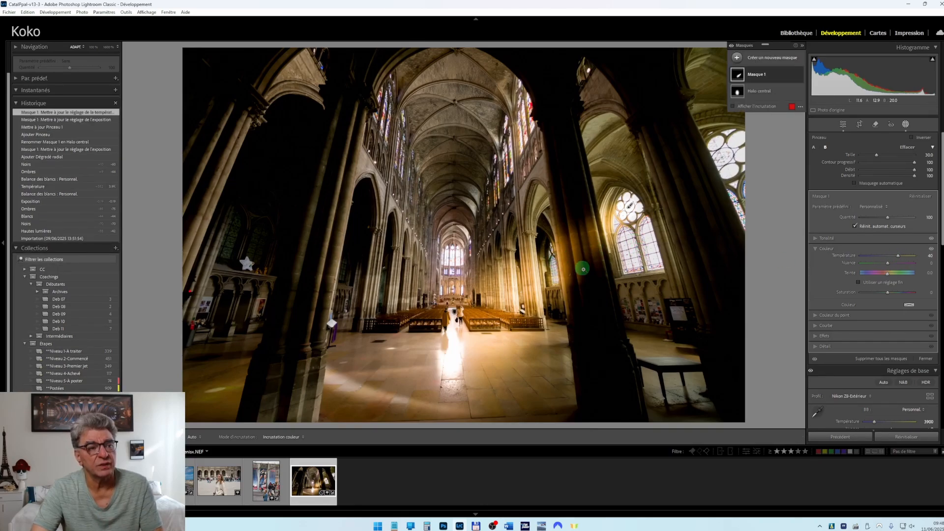
click(587, 255)
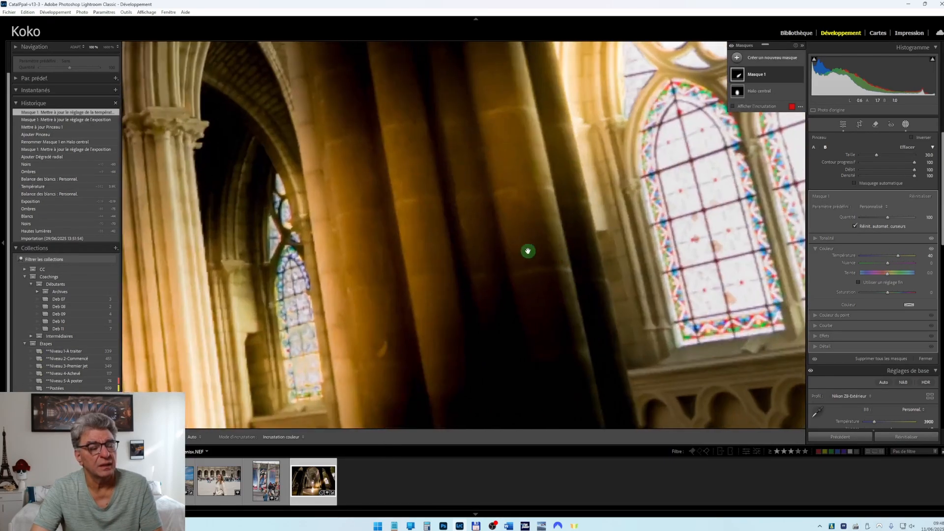
drag(490, 163, 515, 259)
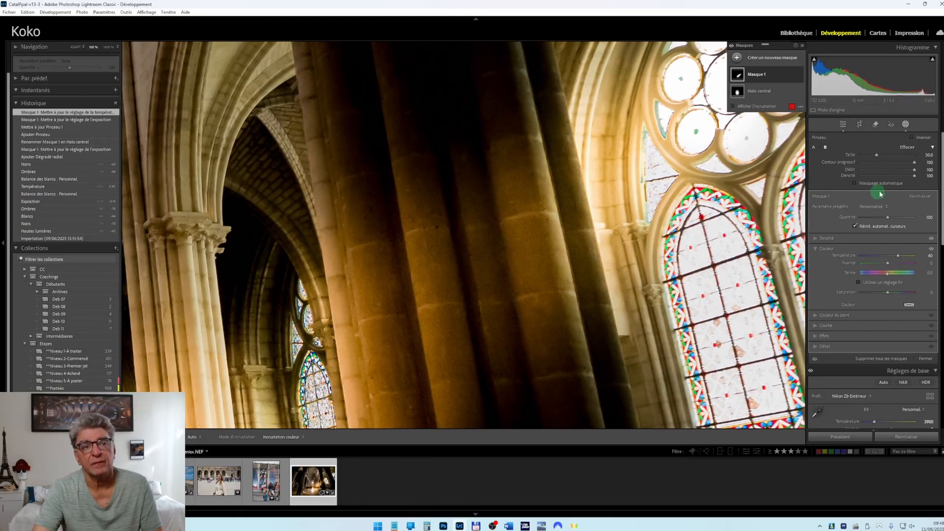
- Rename the light-beam brush mask as Faisceau
double_click(756, 76)
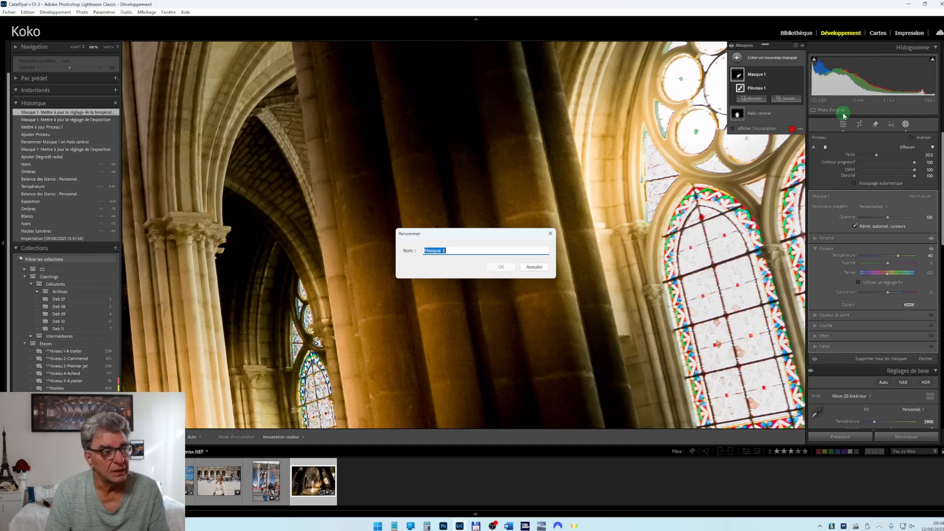
text(Fai)
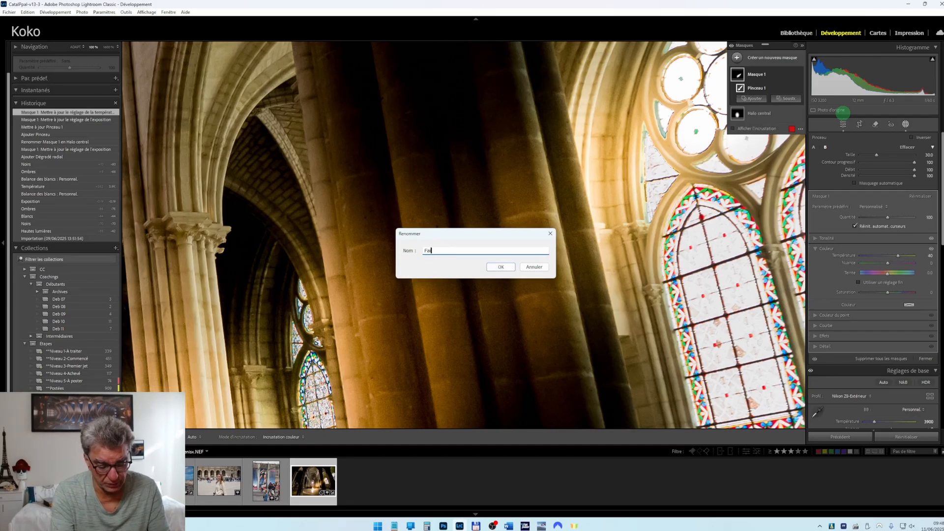
text(sceau)
key(Return)
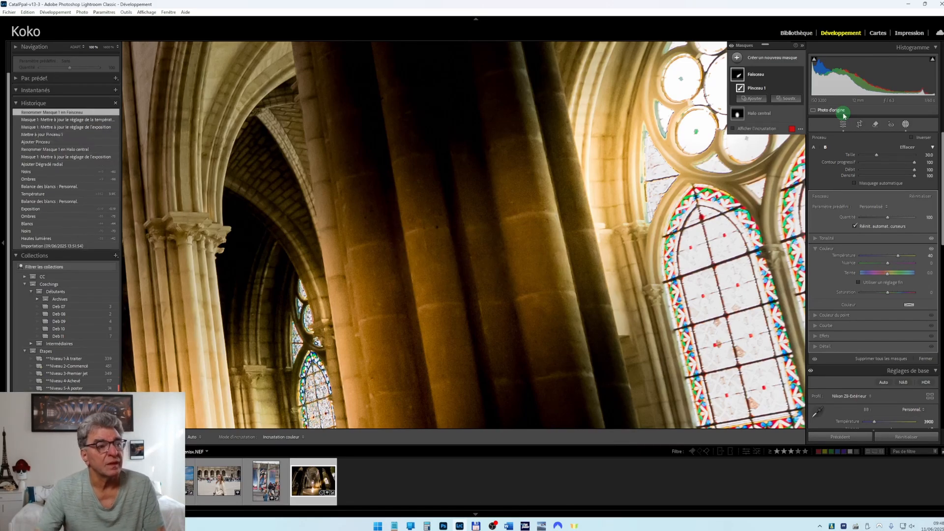
- Subtract the lit areas of the dark foreground pillar from the Faisceau mask with a size 9 brush
click(786, 99)
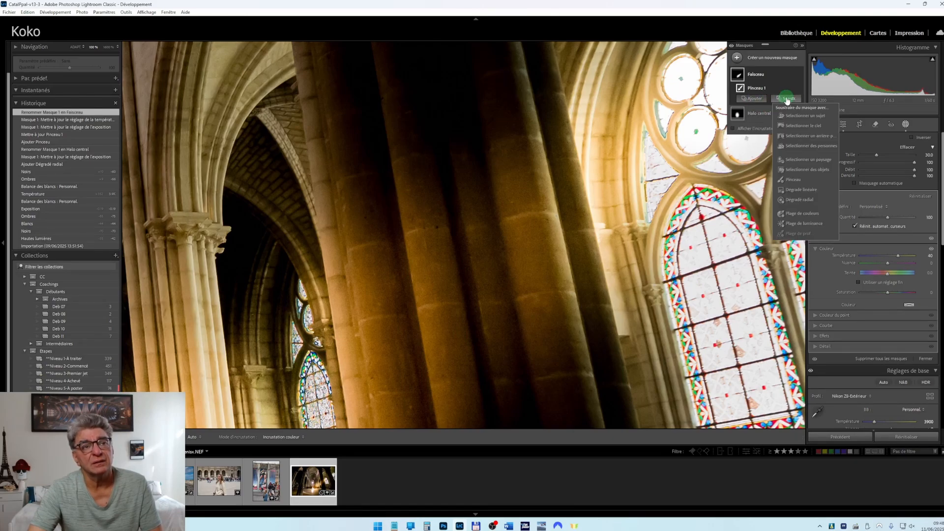
click(792, 180)
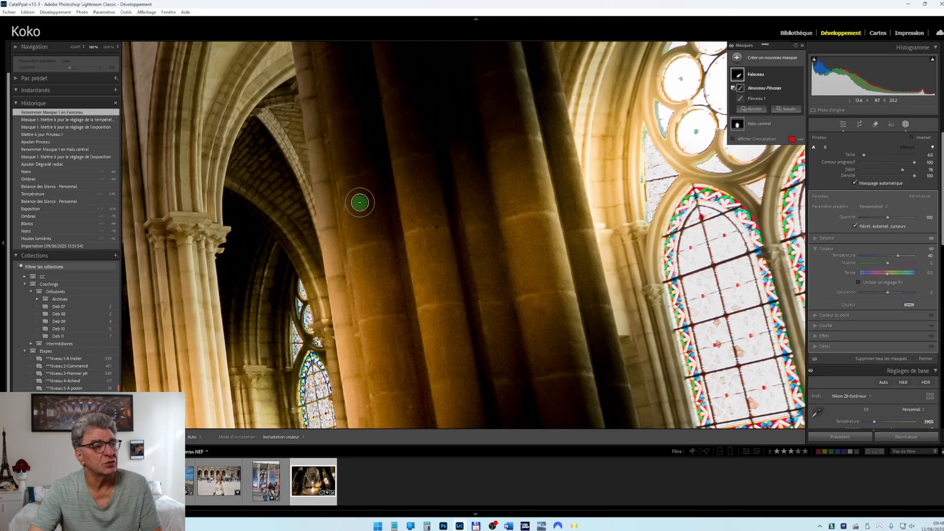
scroll(373, 210, up, 2)
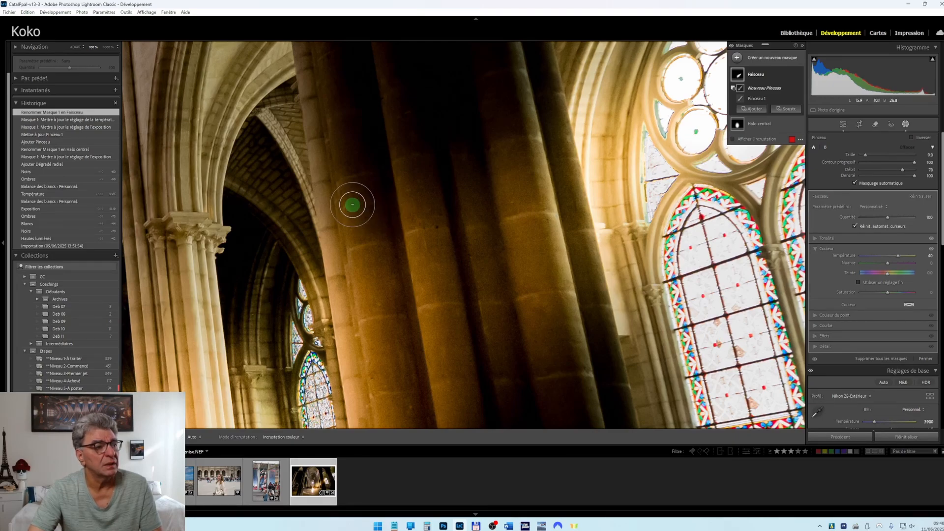
key(h)
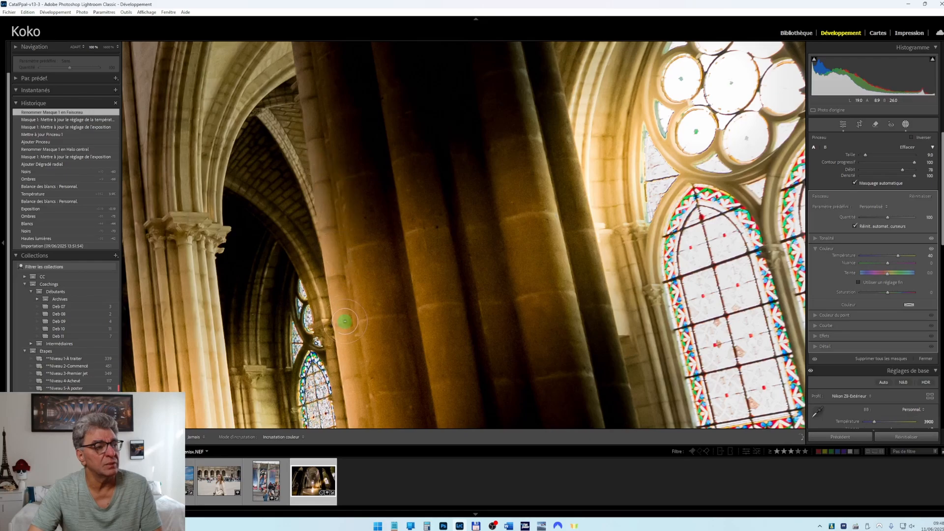
mouse_move(365, 314)
mouse_down()
mouse_move(386, 211)
mouse_move(433, 182)
mouse_move(473, 167)
mouse_move(521, 207)
mouse_move(497, 261)
mouse_up()
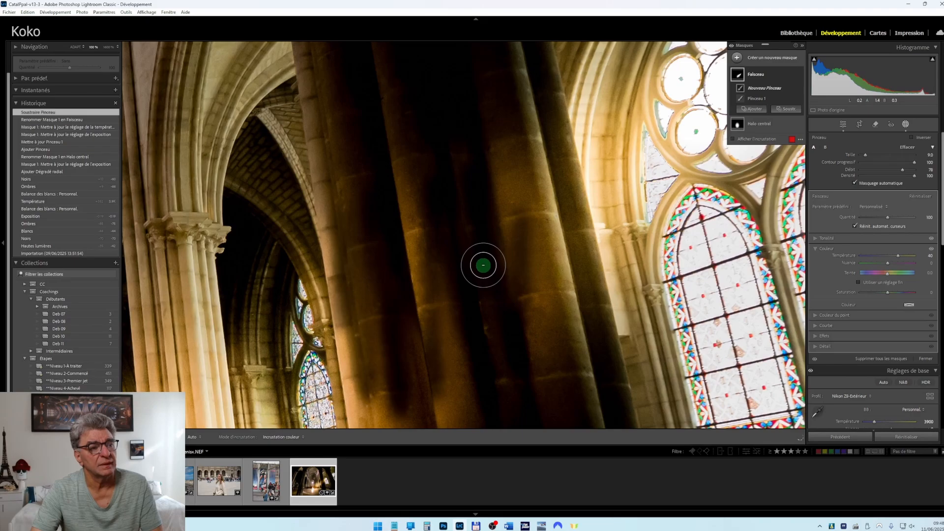
- Set the subtracting brush to size 15 and feather 60 for the rest of the pillar
scroll(520, 248, up, 1)
shift+scroll(523, 250, down, 3)
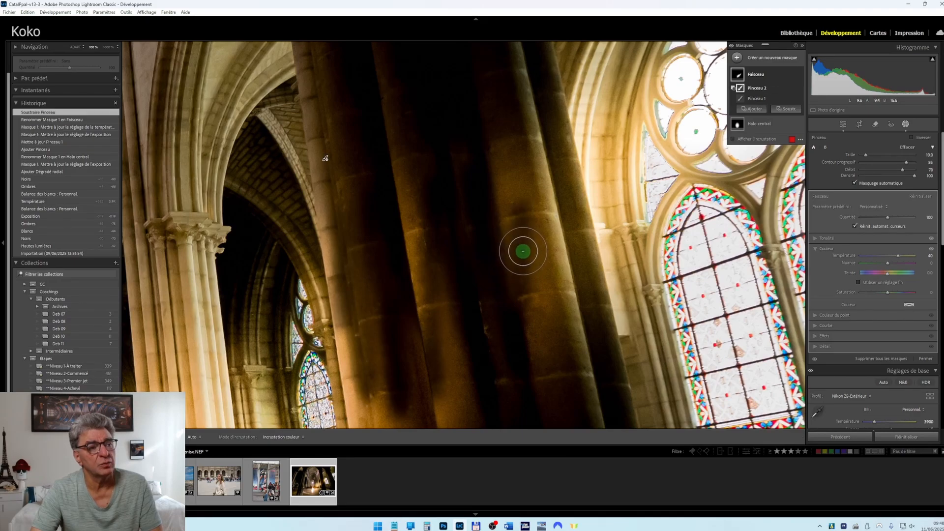
shift+scroll(523, 251, down, 3)
scroll(522, 251, up, 5)
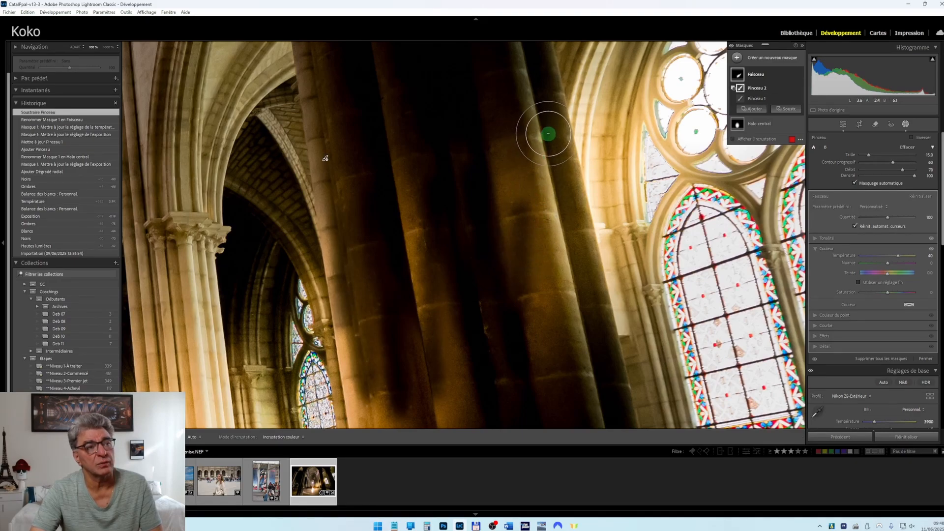
- Subtract the remaining lit areas from the Faisceau mask along the full height of the dark foreground pillar, down to its base
drag(552, 129, 548, 168)
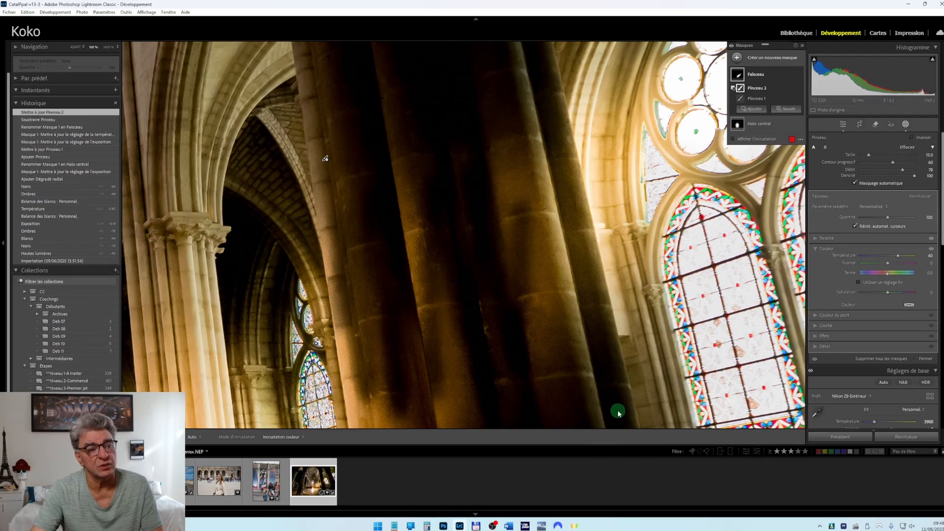
drag(623, 416, 615, 416)
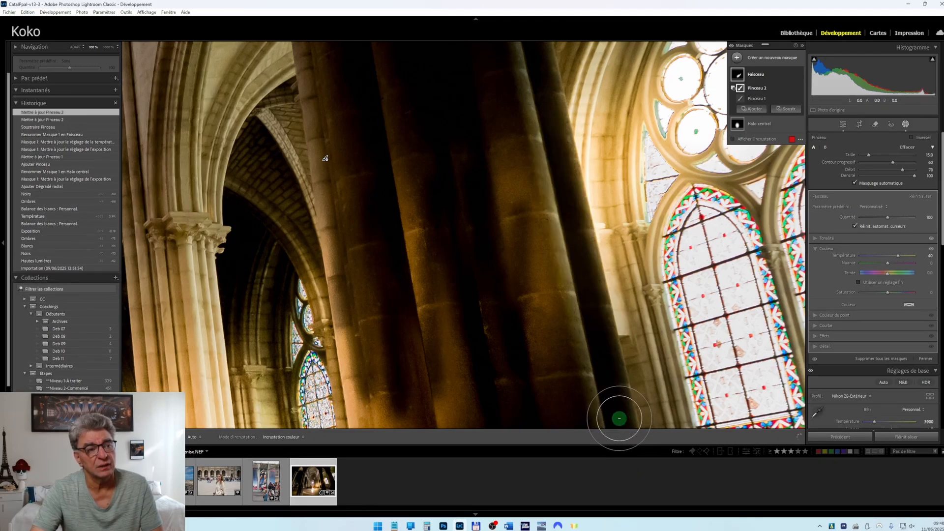
key(h)
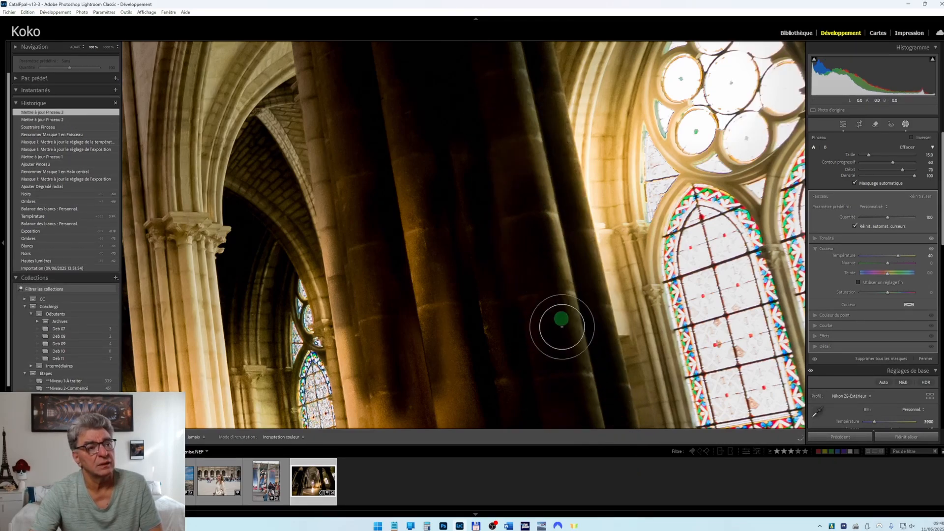
mouse_move(449, 381)
mouse_down()
mouse_move(423, 345)
mouse_move(401, 195)
mouse_move(456, 359)
mouse_move(506, 277)
mouse_up()
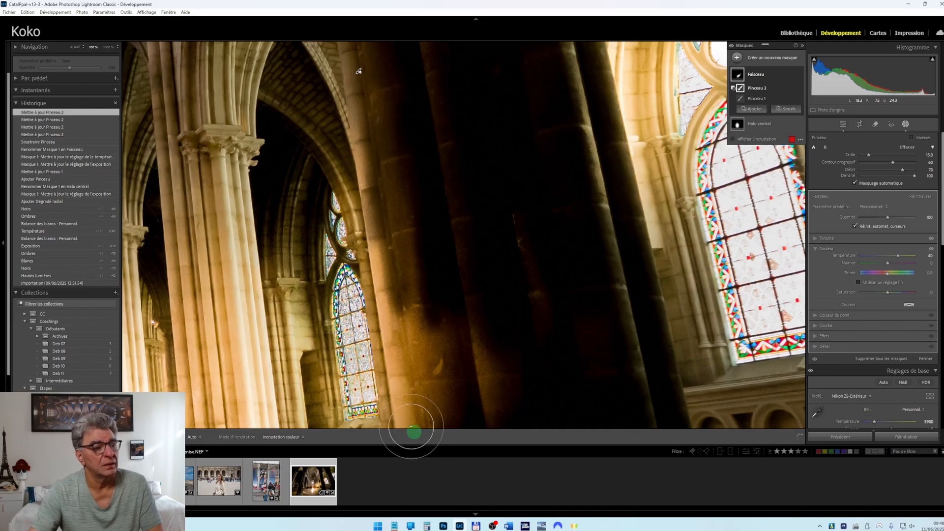
drag(415, 432, 415, 416)
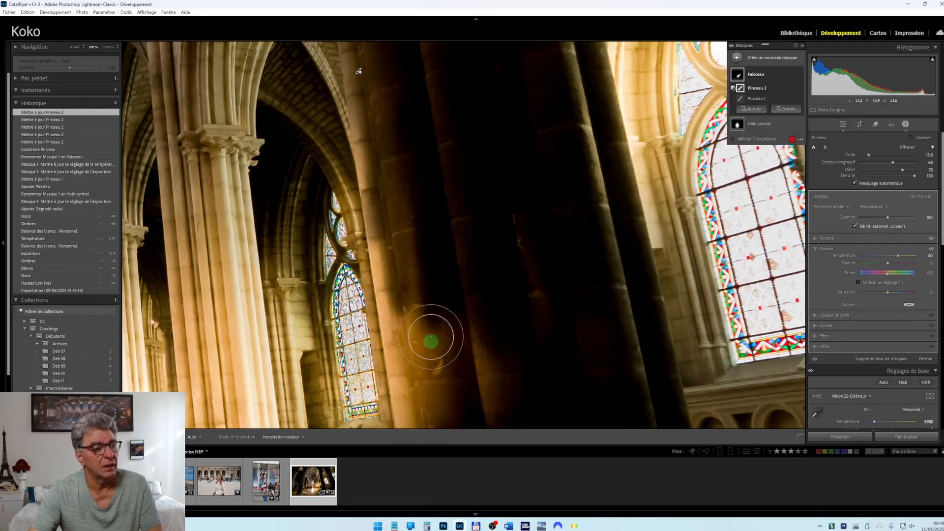
mouse_move(433, 337)
mouse_down()
mouse_move(415, 264)
mouse_move(477, 421)
mouse_move(499, 367)
mouse_move(461, 221)
mouse_move(489, 377)
mouse_move(451, 402)
mouse_up()
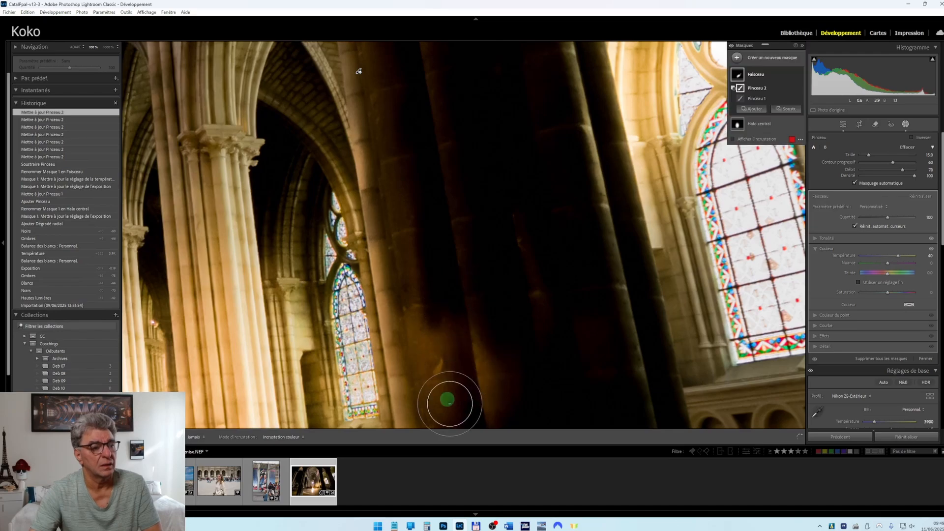
drag(487, 331, 536, 415)
drag(515, 370, 552, 241)
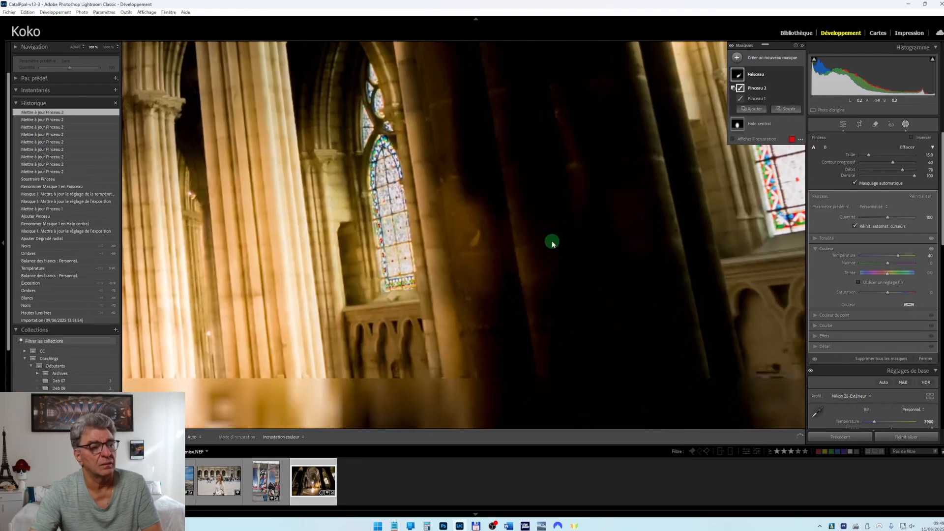
mouse_move(474, 156)
mouse_down()
mouse_move(474, 237)
mouse_move(456, 160)
mouse_move(468, 157)
mouse_move(459, 186)
mouse_move(525, 211)
mouse_move(476, 152)
mouse_move(499, 169)
mouse_move(491, 253)
mouse_move(467, 284)
mouse_move(459, 261)
mouse_move(455, 352)
mouse_move(466, 385)
mouse_move(533, 382)
mouse_up()
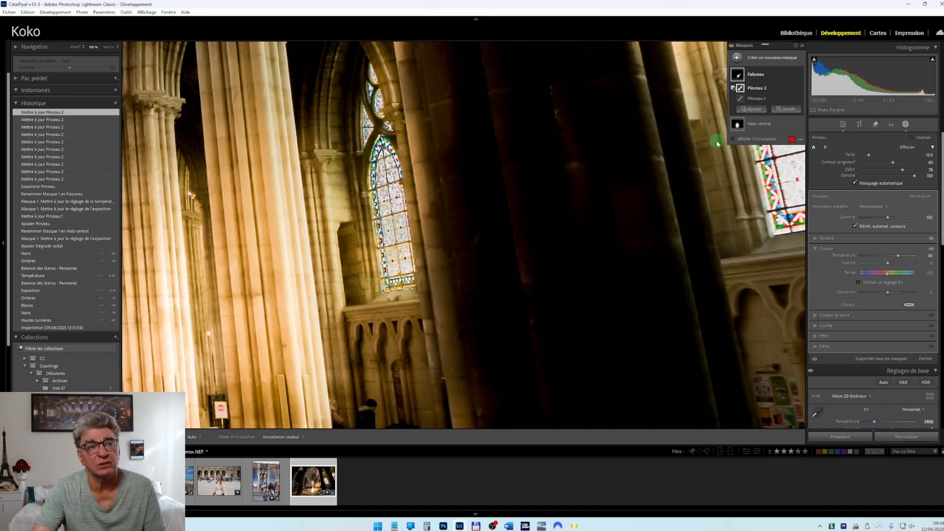
- Compare the whole church photo with and without the Faisceau mask, the Halo central mask and all masks together
key(z)
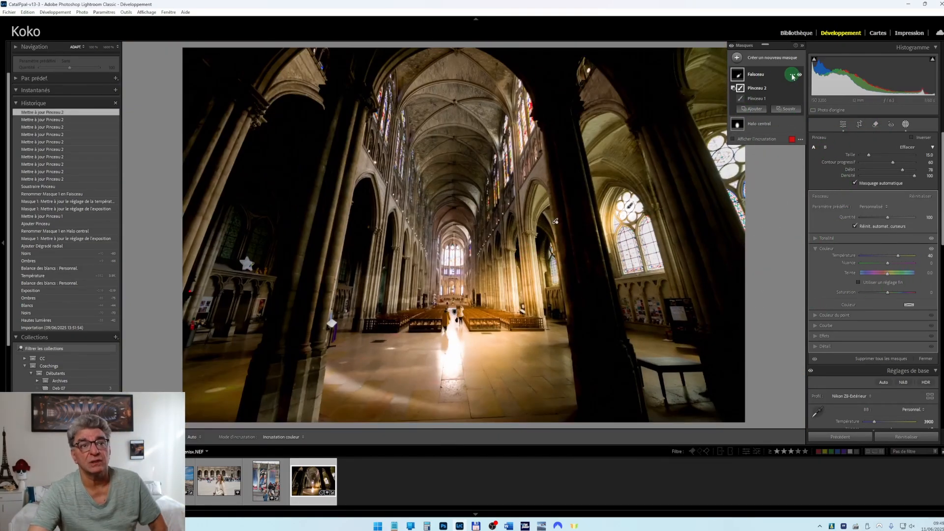
click(800, 75)
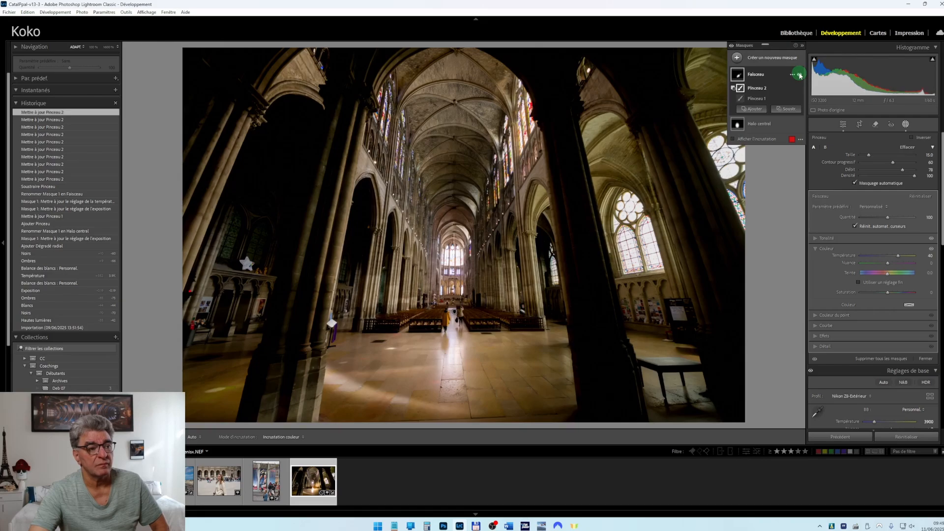
click(800, 76)
mouse_move(762, 121)
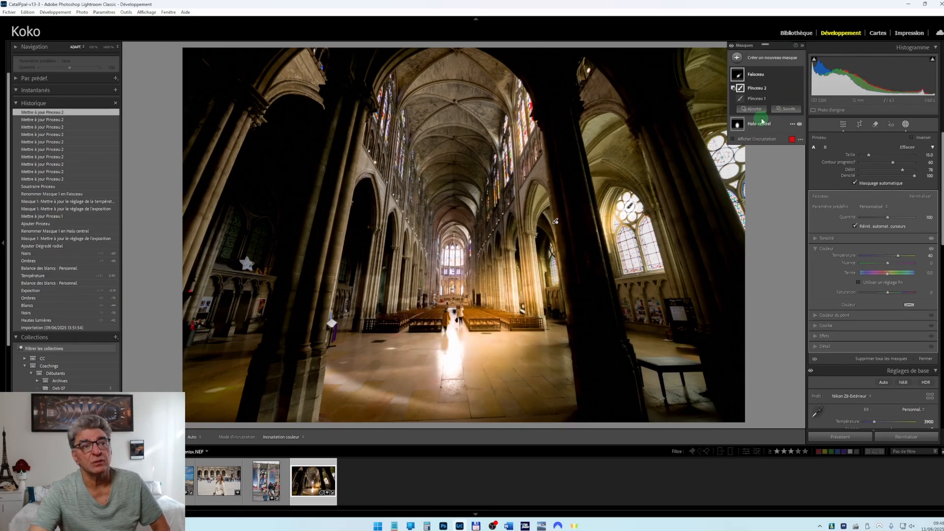
click(800, 125)
click(800, 125)
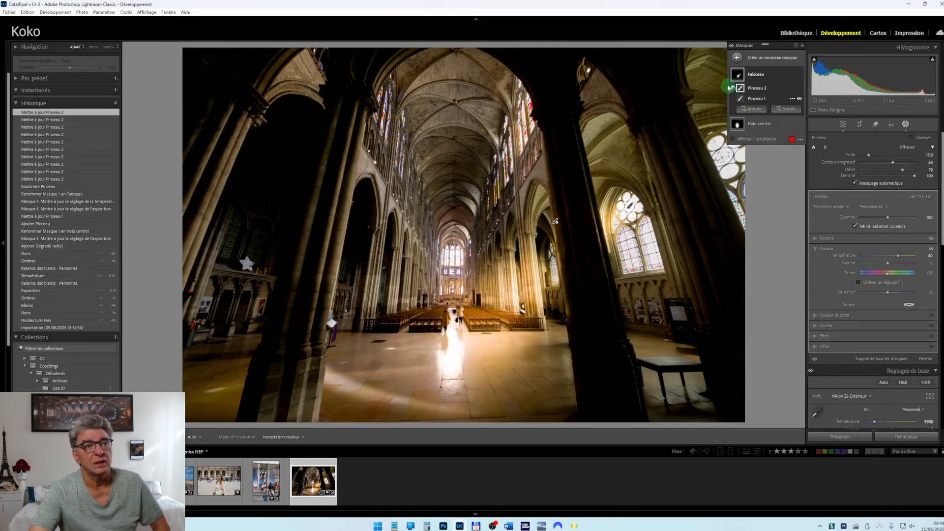
click(732, 47)
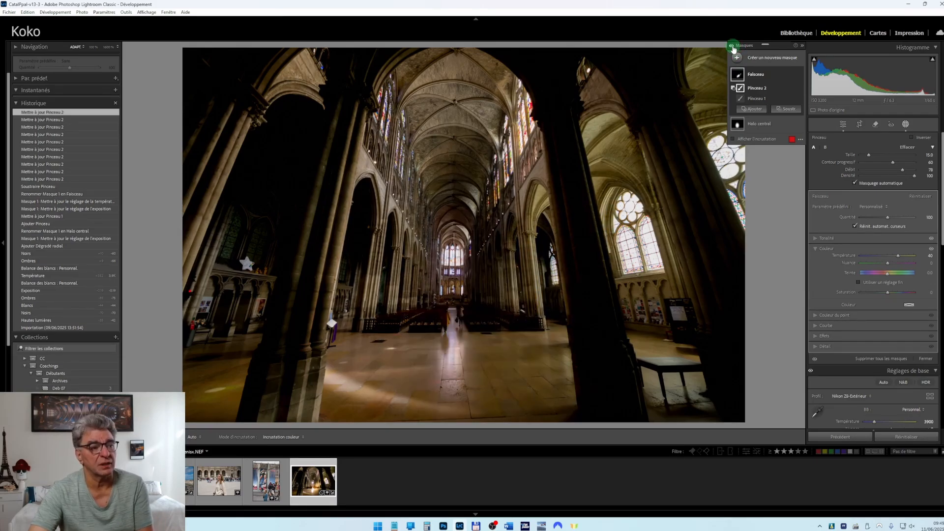
click(733, 46)
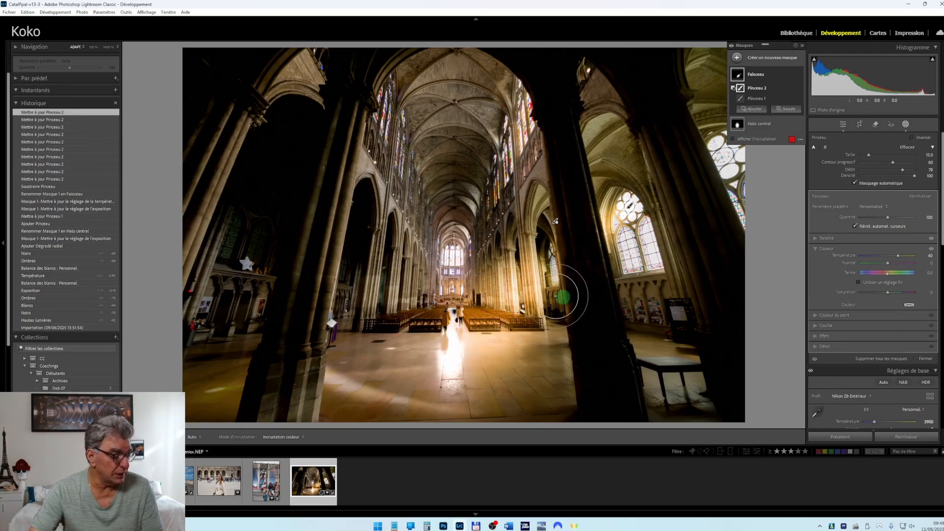
- Switch to the outdoor escalator photo and create an automatic sky mask
key(Left)
key(Left)
key(Left)
key(Left)
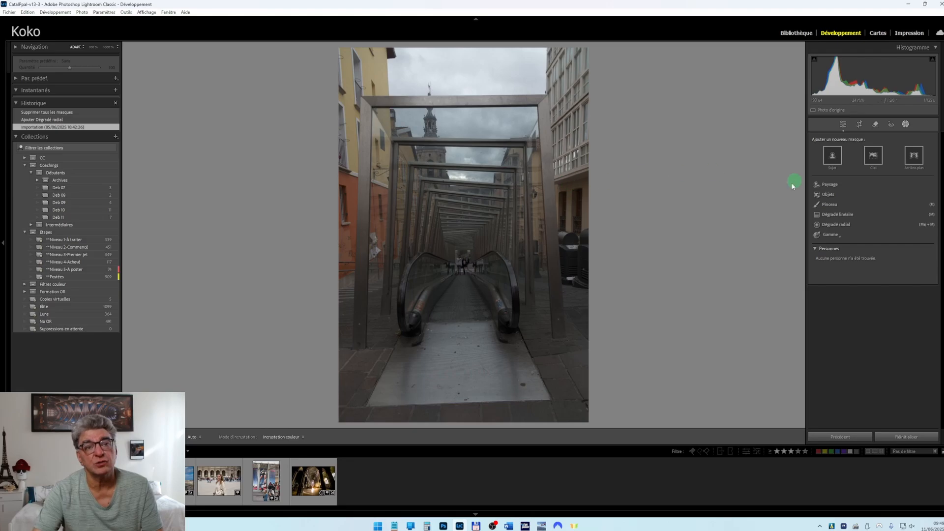
click(874, 156)
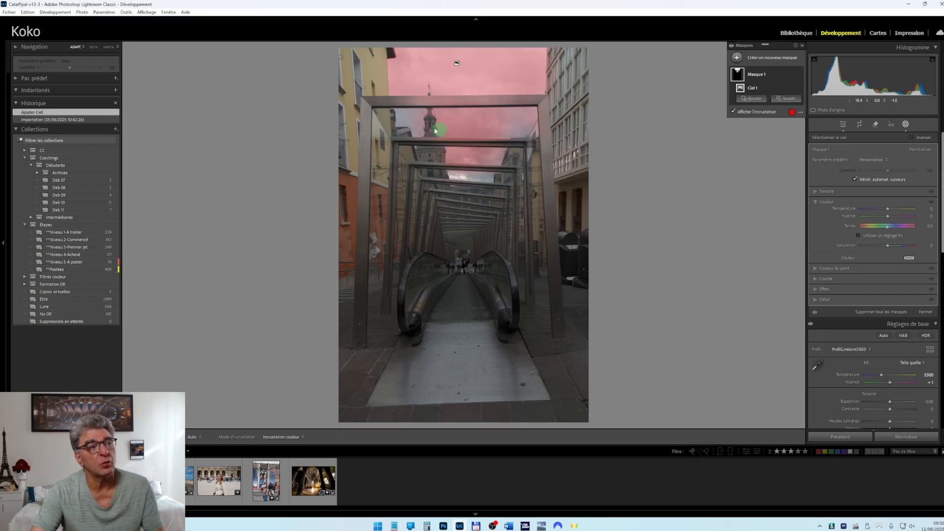
- Delete all masks from the rocky beach photo and create an automatic sky mask on it
click(191, 498)
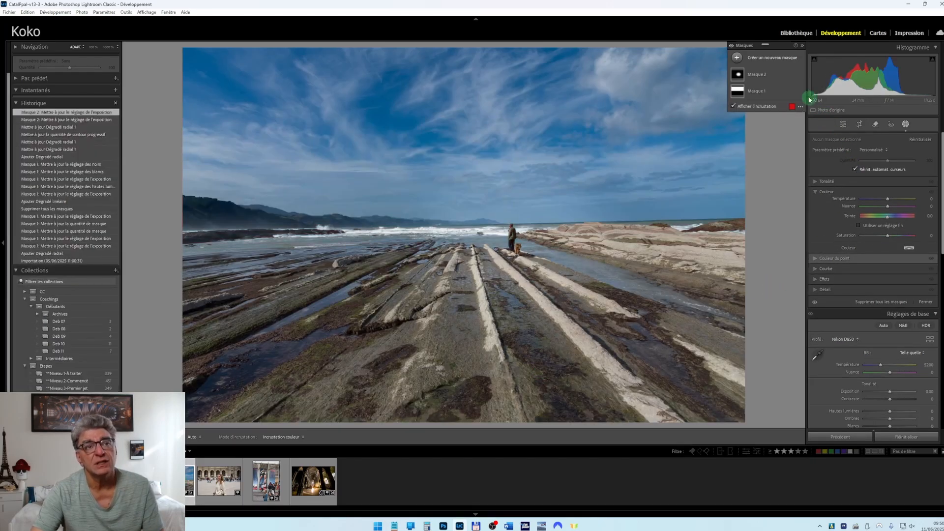
right_click(792, 76)
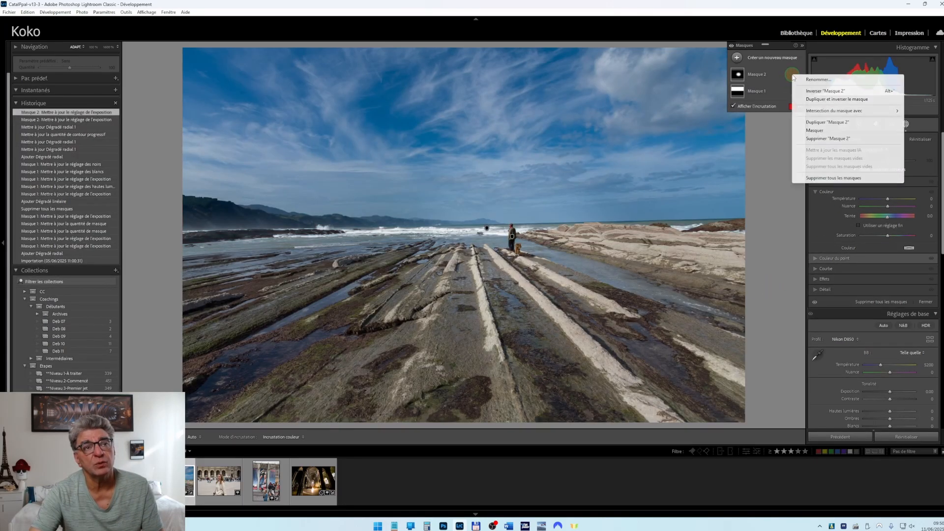
click(827, 178)
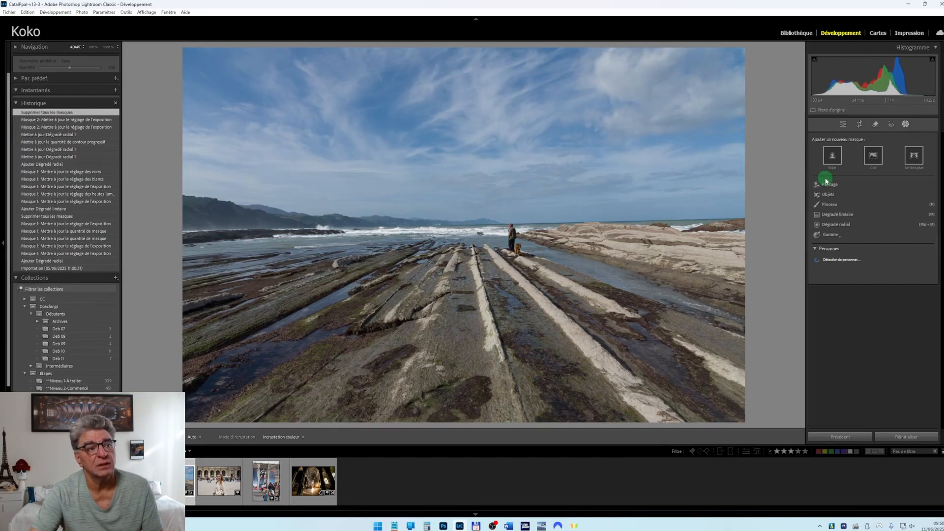
click(877, 160)
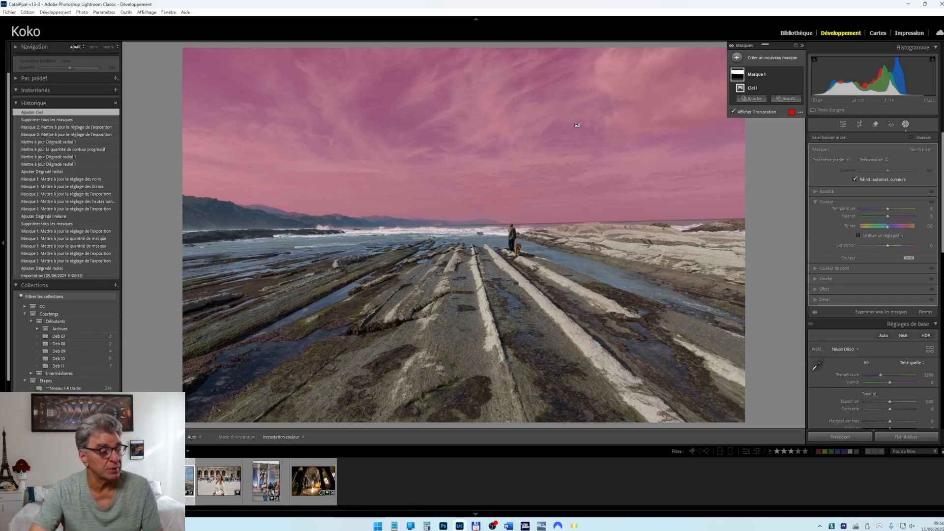
- Set the sky mask on the escalator photo to temperature 93 and raise its exposure to about 1.3
click(162, 480)
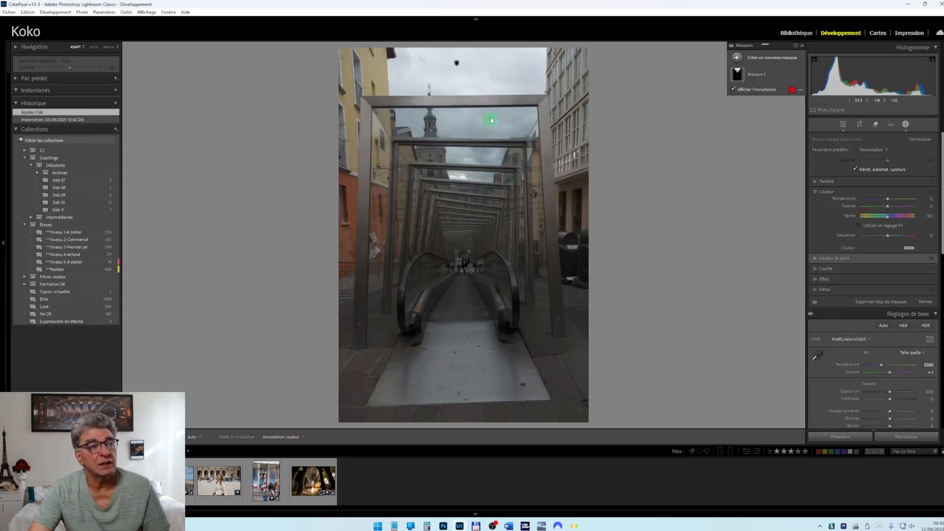
mouse_move(456, 67)
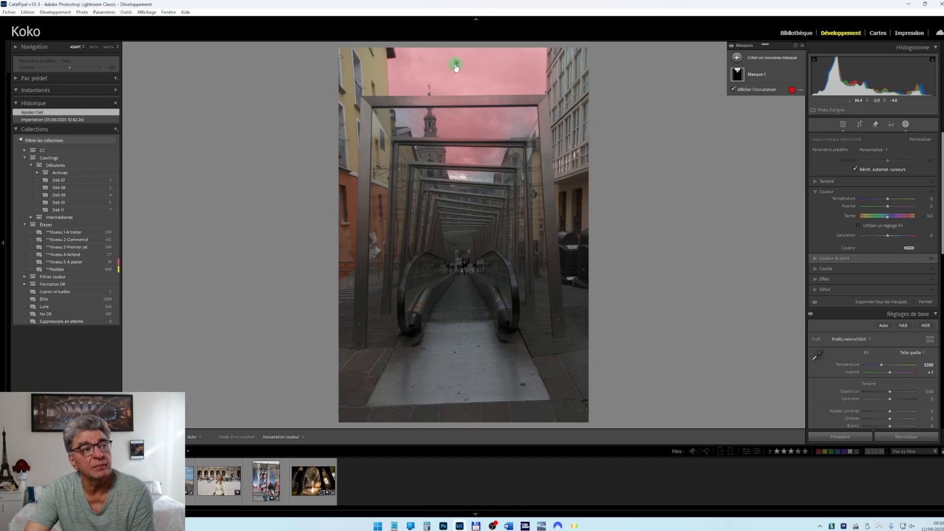
click(457, 66)
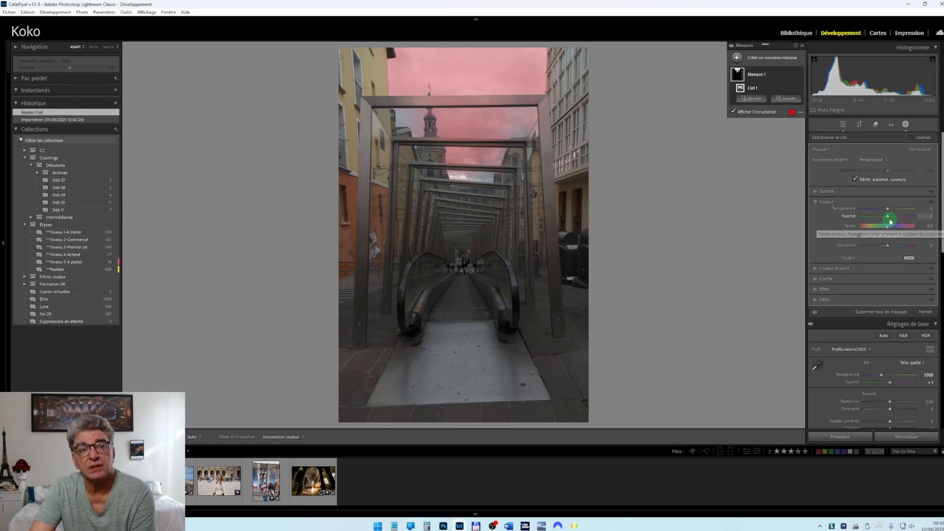
drag(888, 210, 914, 210)
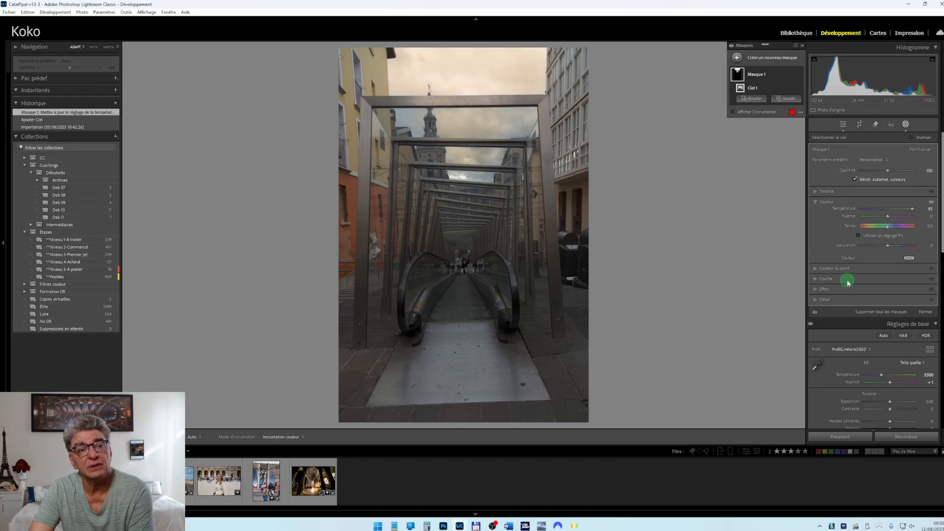
click(860, 193)
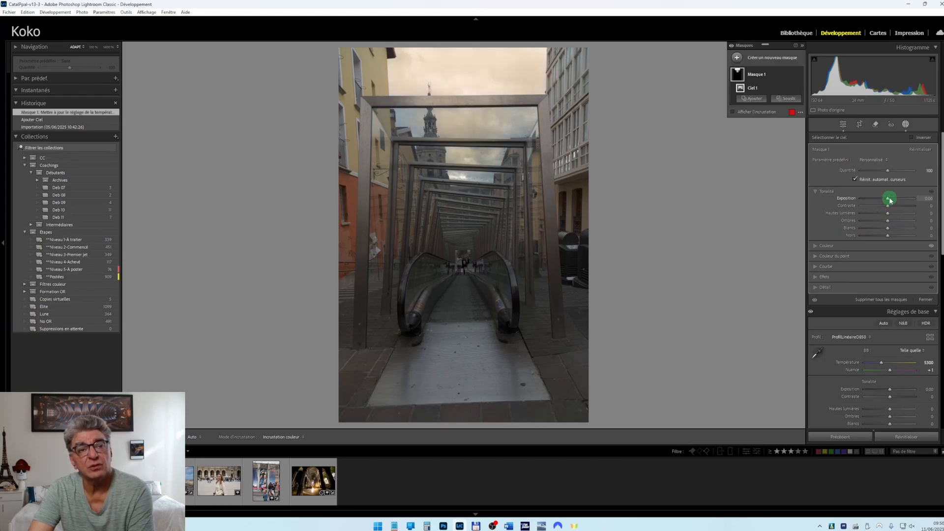
drag(890, 199, 896, 198)
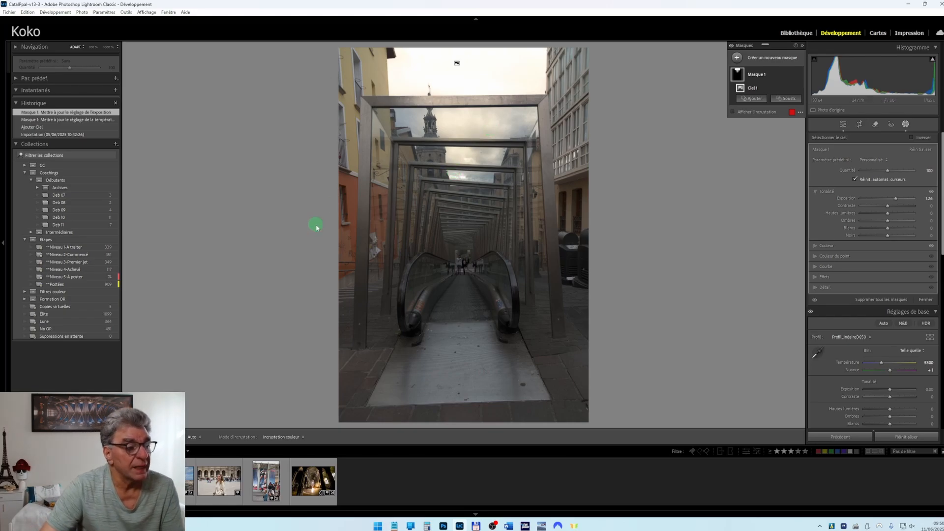
- Create automatic subject masks on the photo of the smiling woman and on the shop-window street photo
click(219, 483)
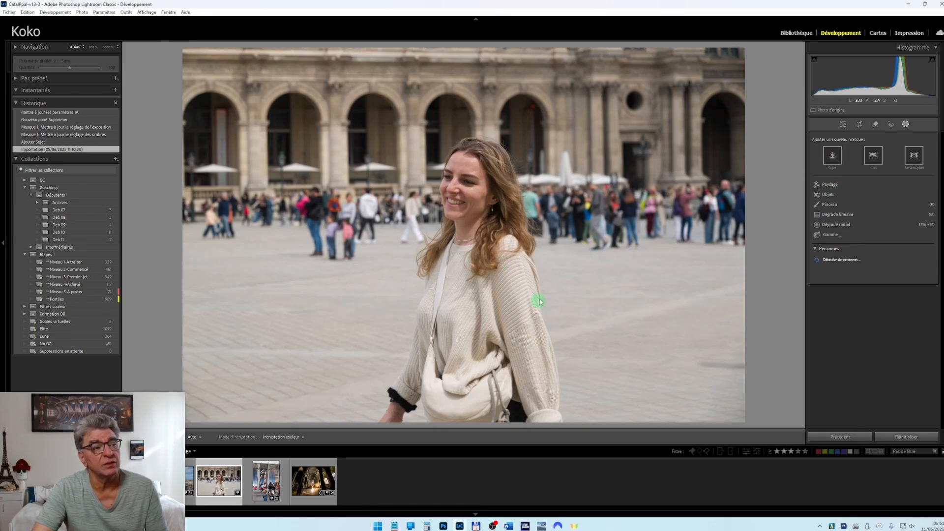
click(833, 156)
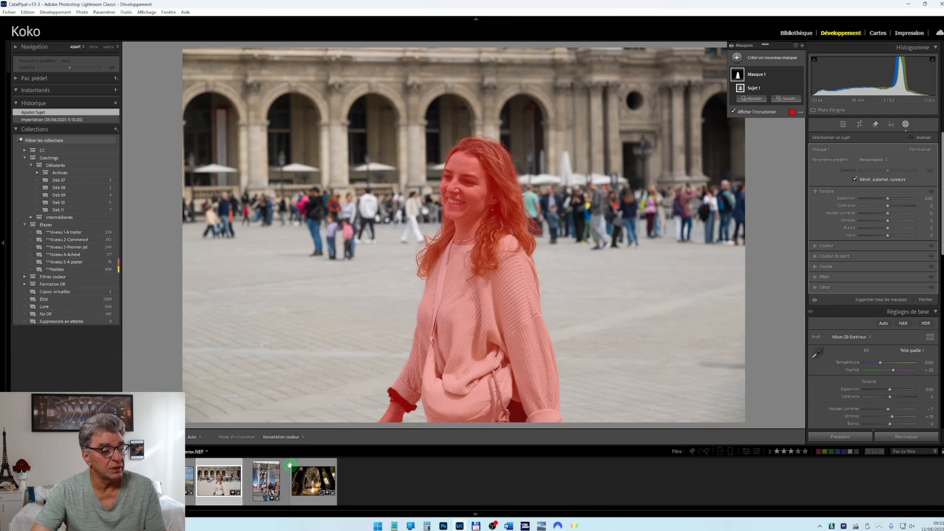
click(269, 484)
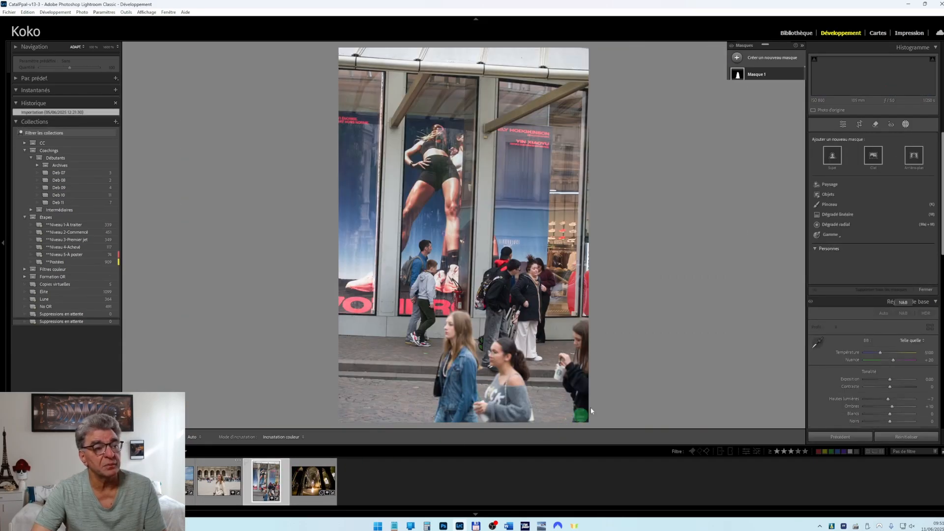
click(833, 155)
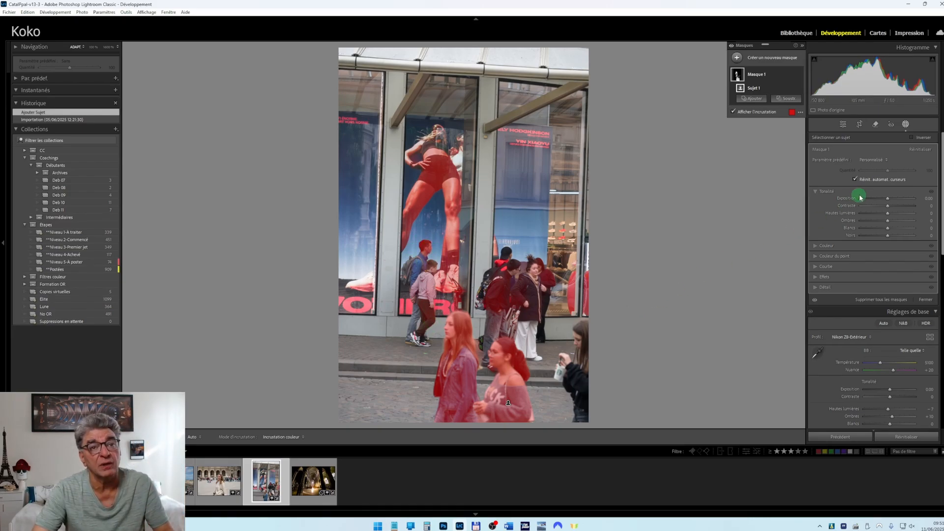
- Push the street photo's subject mask to exposure 4.00, highlights 100 and whites 100
drag(875, 200, 913, 199)
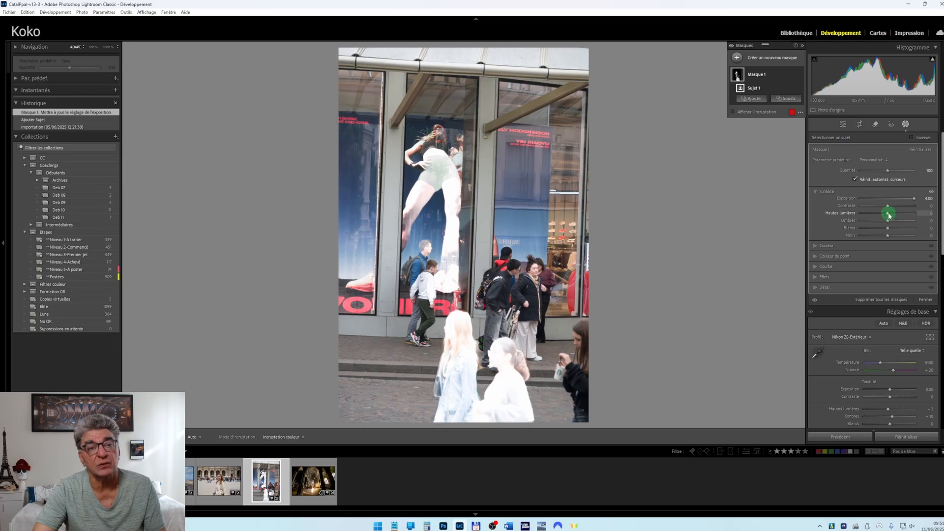
drag(889, 215, 941, 230)
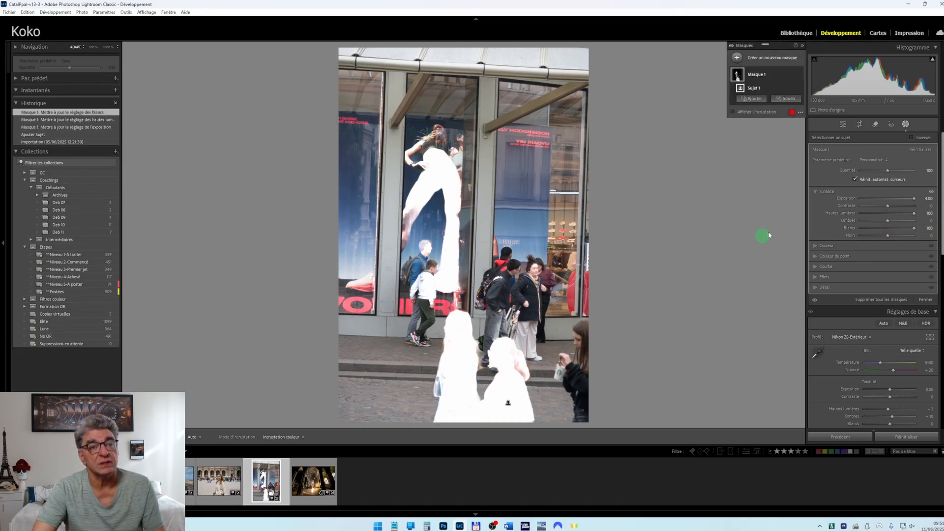
- Delete all masks from the street photo and create an object mask on the foreground woman in the grey sweater
right_click(791, 74)
click(815, 178)
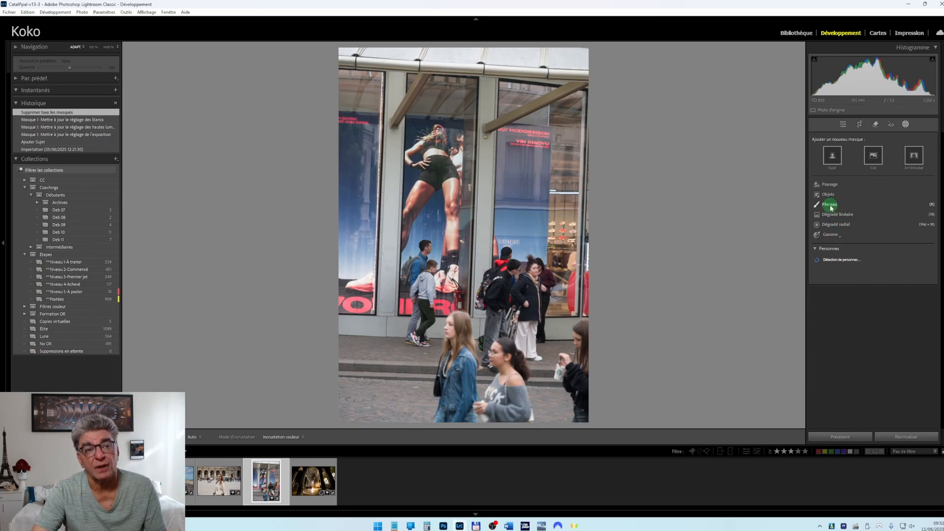
click(828, 194)
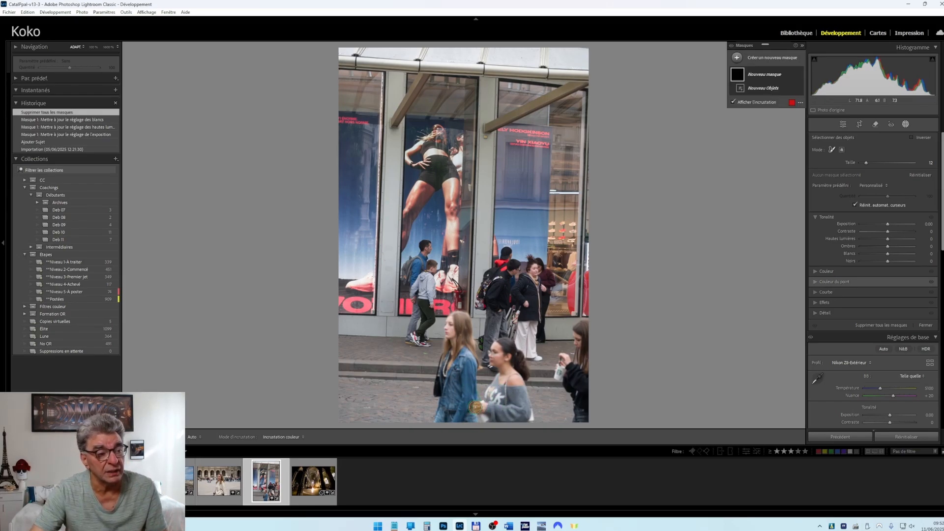
mouse_move(475, 407)
mouse_down()
mouse_move(492, 392)
mouse_move(493, 352)
mouse_move(510, 347)
mouse_move(524, 361)
mouse_move(526, 424)
mouse_move(473, 412)
mouse_up()
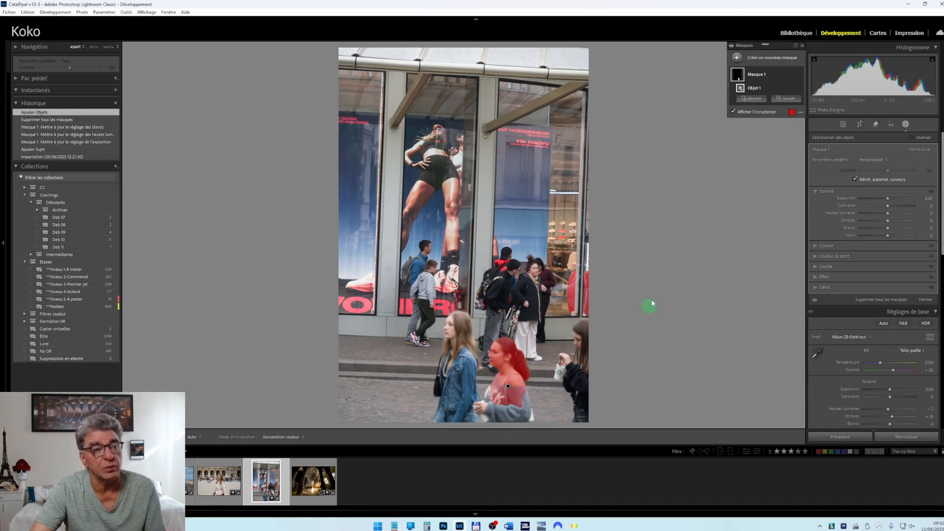
- Undo the street photo's object mask and create a new object mask over the foreground woman in the grey sweater
key(ctrl+z)
key(ctrl+z)
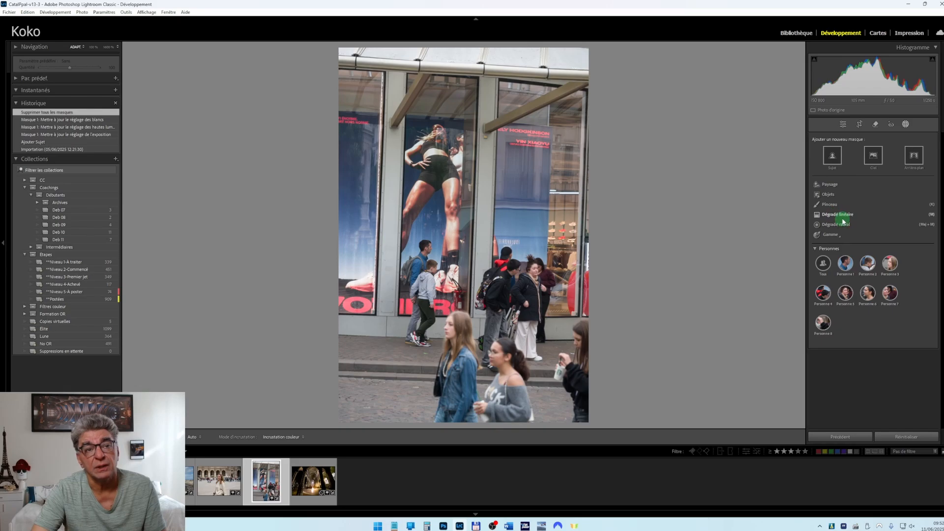
click(831, 195)
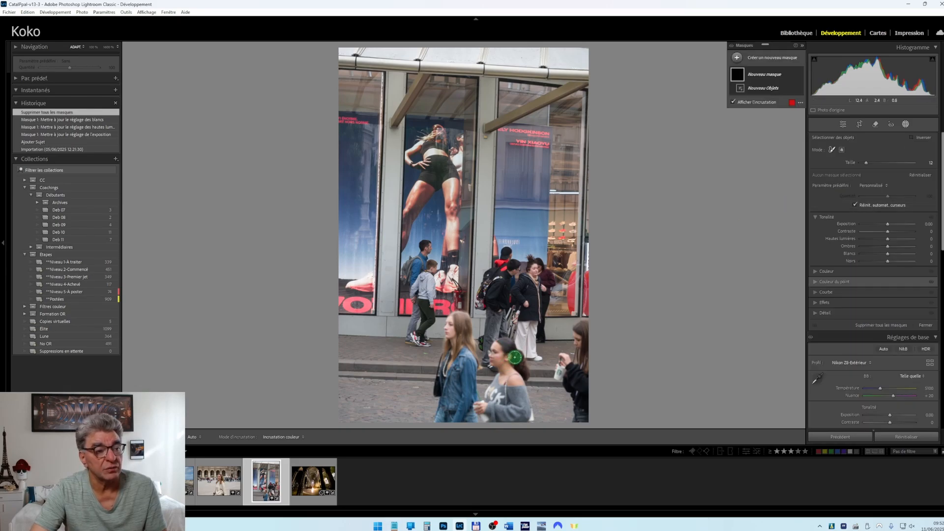
mouse_move(515, 354)
mouse_down()
mouse_move(490, 355)
mouse_move(496, 380)
mouse_move(477, 409)
mouse_move(481, 422)
mouse_move(536, 419)
mouse_move(523, 365)
mouse_move(506, 348)
mouse_move(506, 385)
mouse_move(493, 396)
mouse_move(521, 415)
mouse_up()
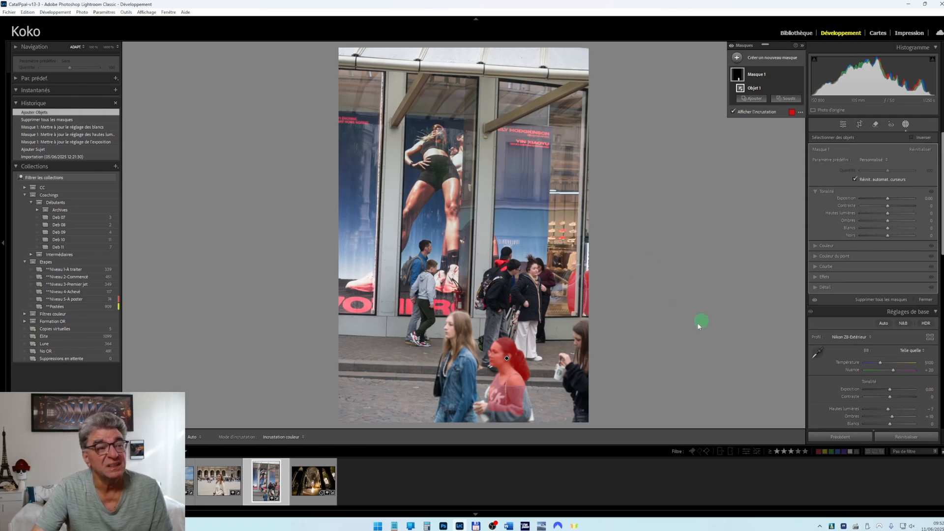
- Rename the subject mask on the photo of the smiling woman as Sujet
click(218, 478)
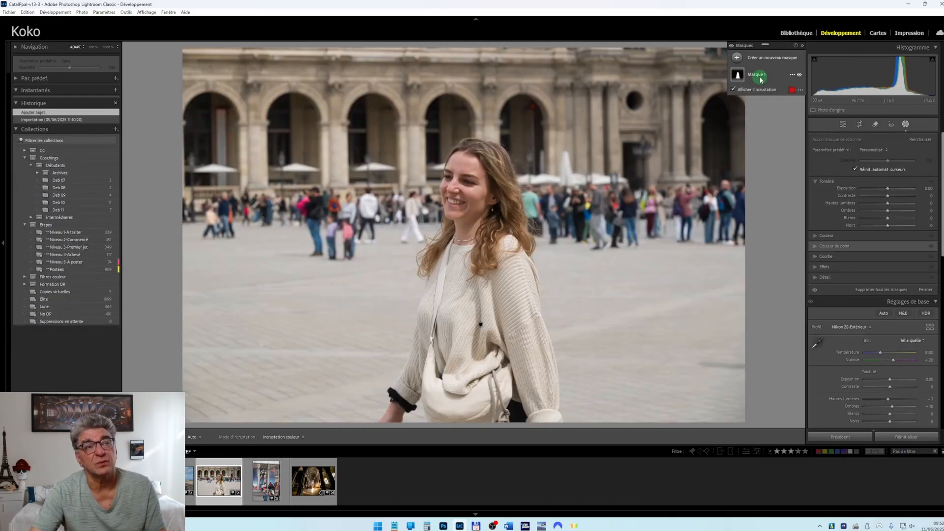
double_click(758, 75)
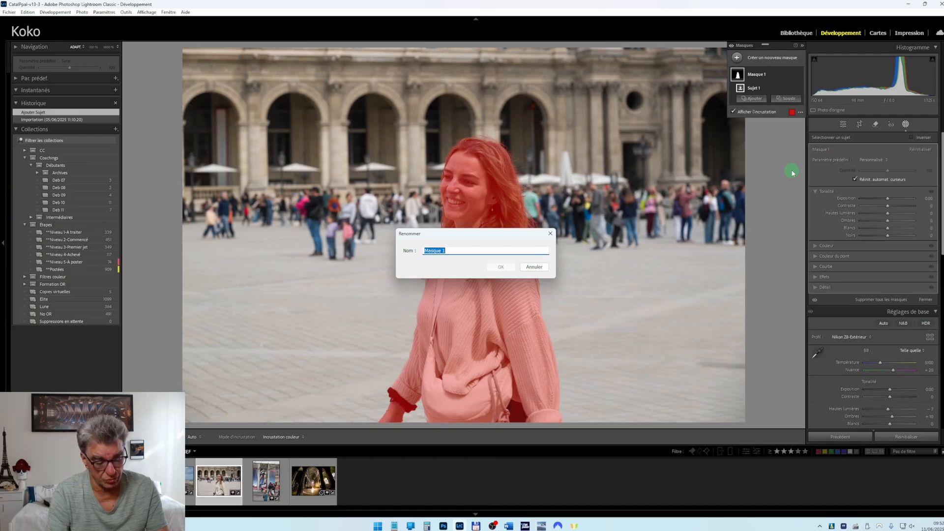
key(Return)
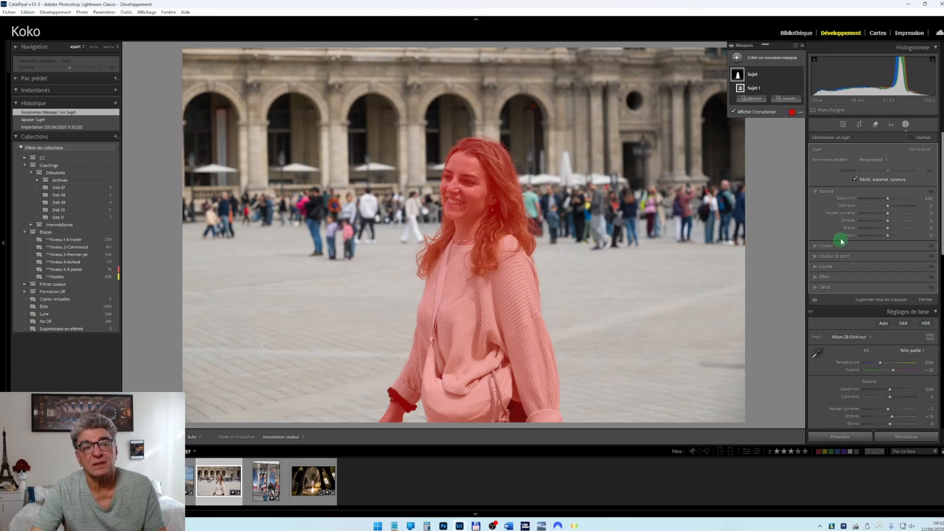
- Create an automatic background mask on the smiling woman's photo and delete it, keeping the Sujet mask
click(772, 63)
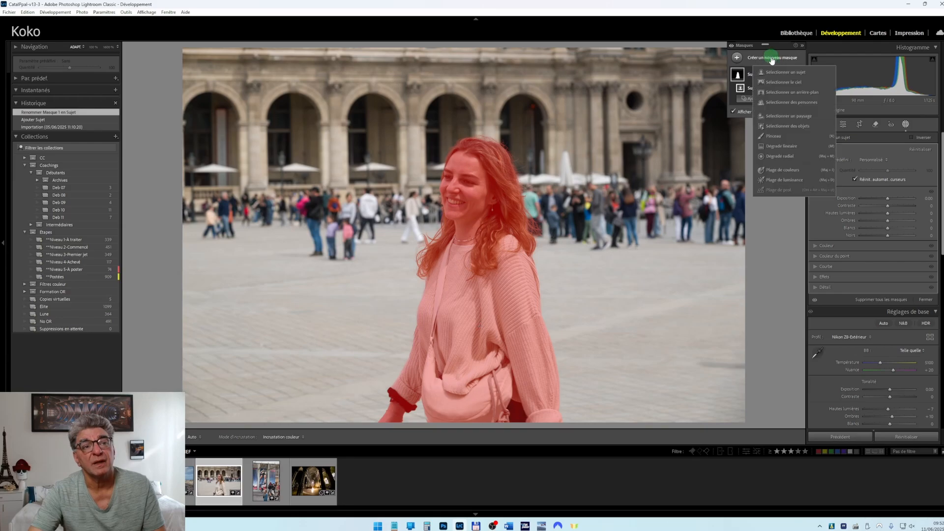
click(785, 93)
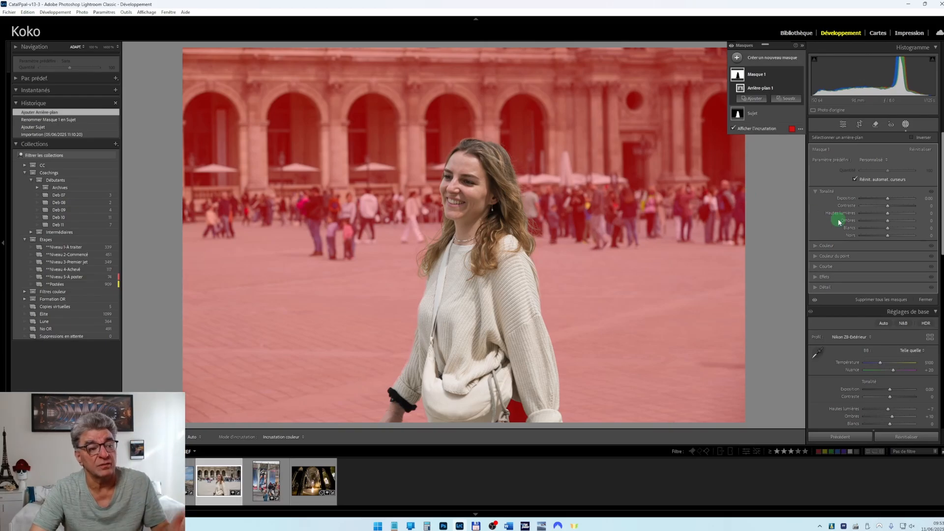
click(758, 112)
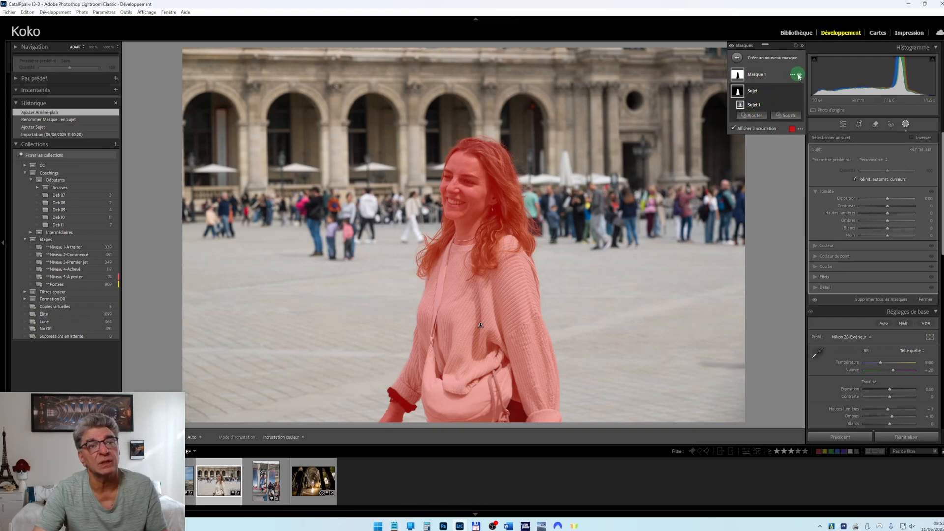
click(793, 74)
click(829, 138)
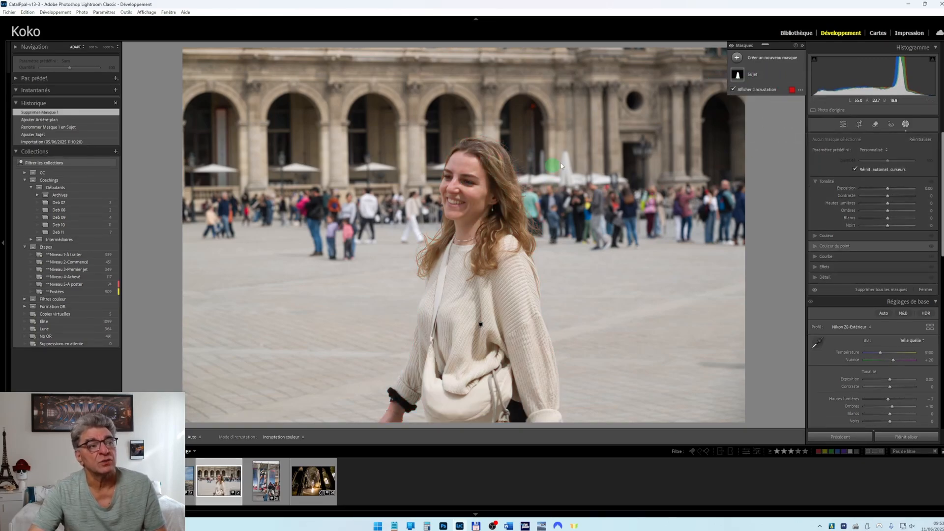
- Invert the Sujet mask so that it covers the background, and select it on the photo
click(792, 74)
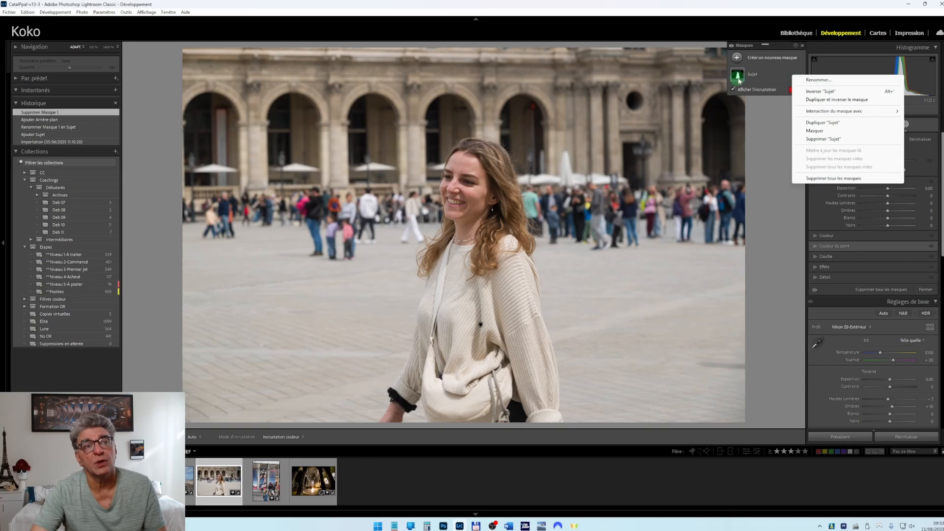
click(816, 92)
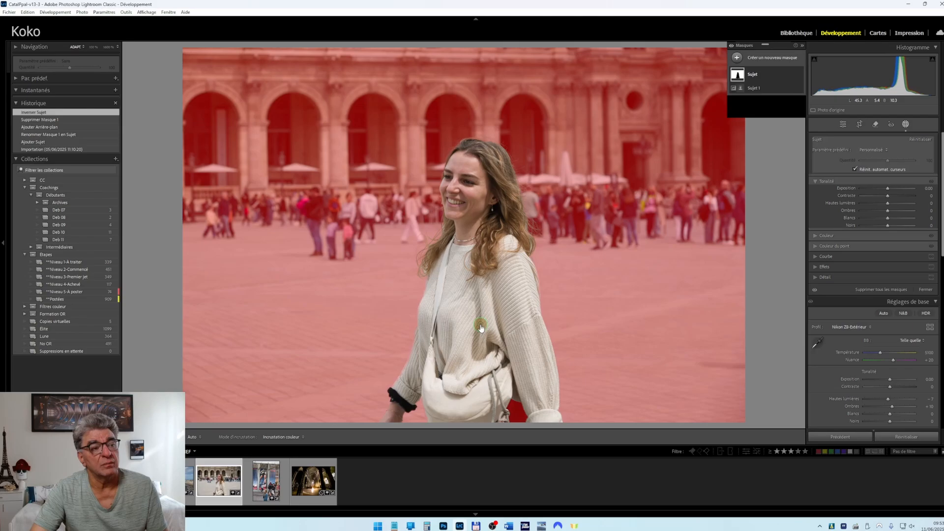
click(481, 325)
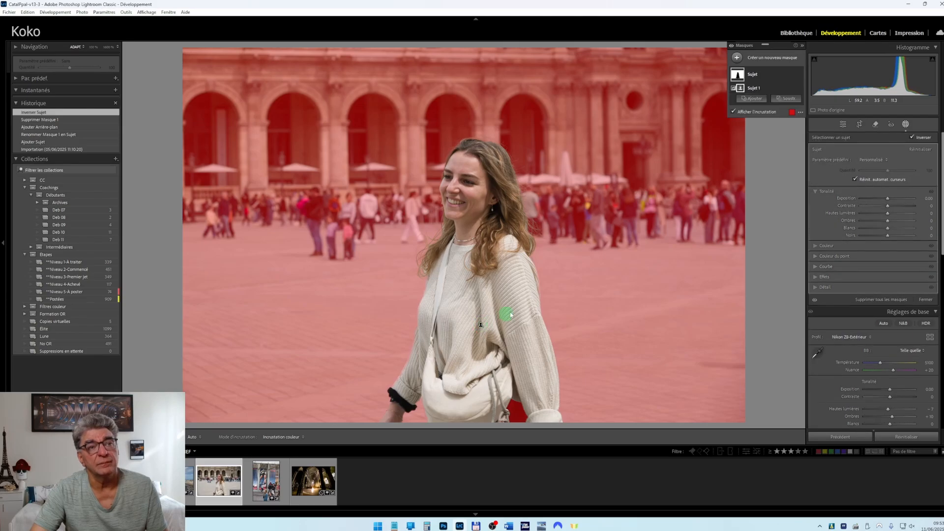
right_click(794, 90)
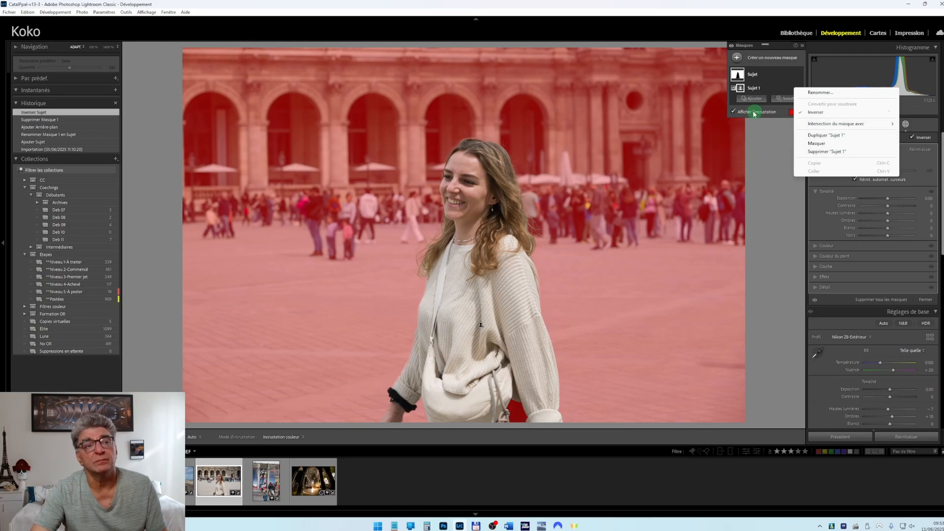
click(765, 81)
click(774, 76)
click(794, 77)
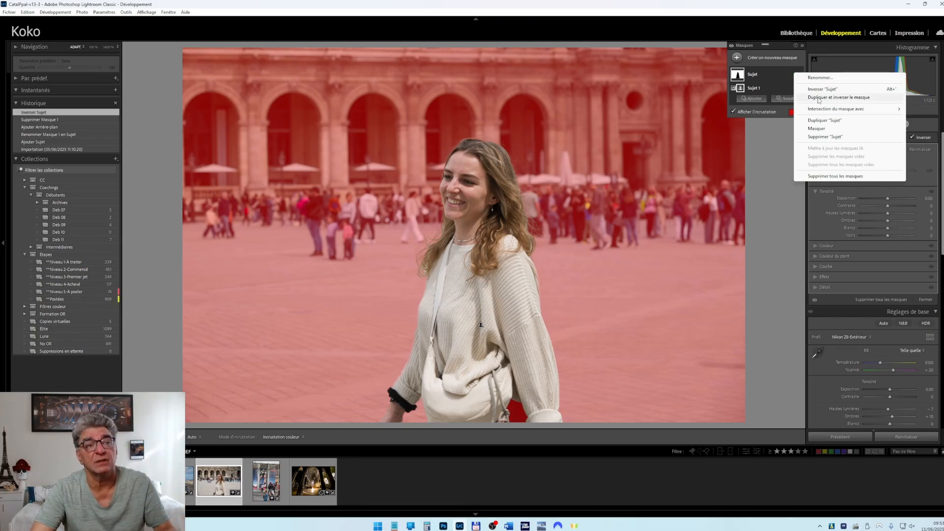
click(733, 156)
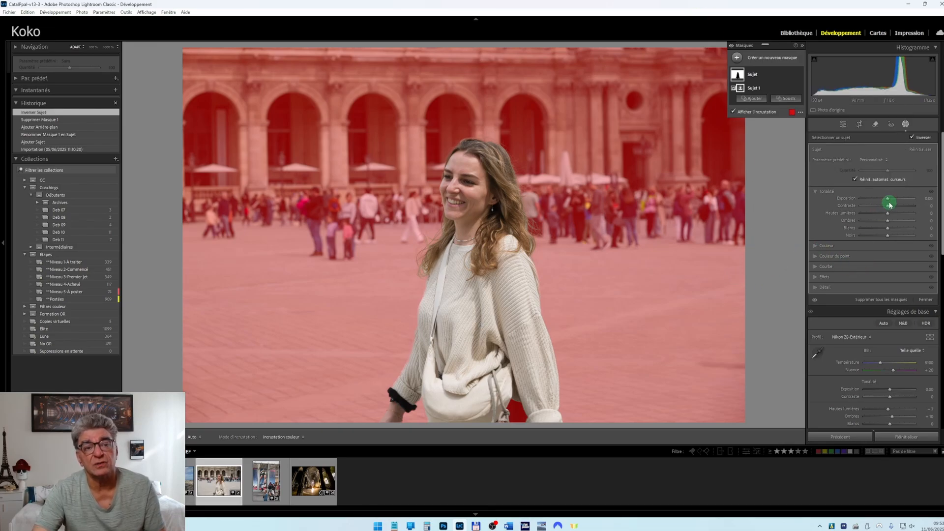
- Lower the inverted Sujet mask's exposure to about -1.99, and make a duplicated, inverted mask of it for the woman
drag(888, 198, 877, 203)
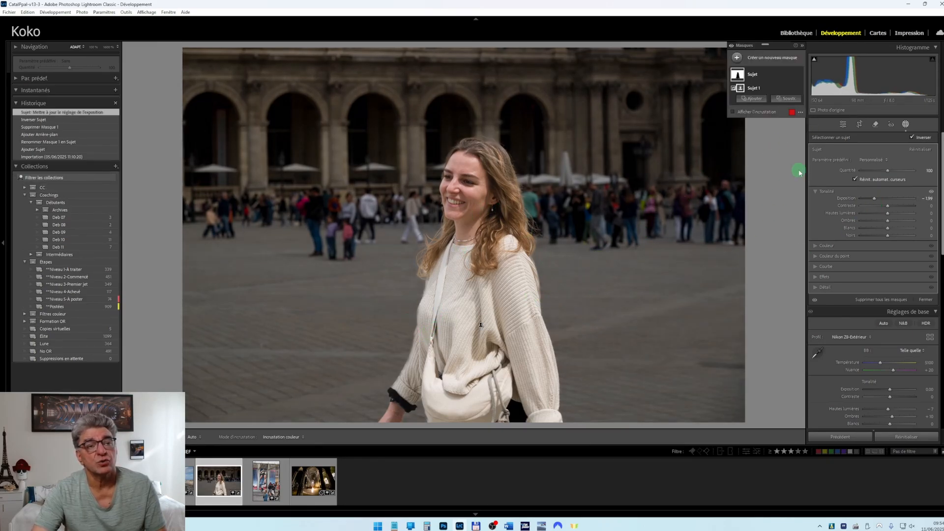
right_click(792, 76)
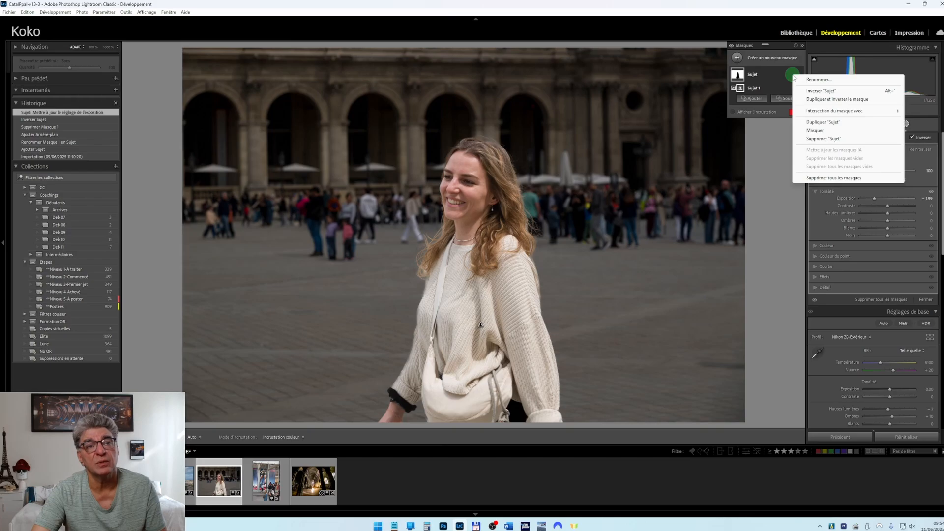
click(815, 100)
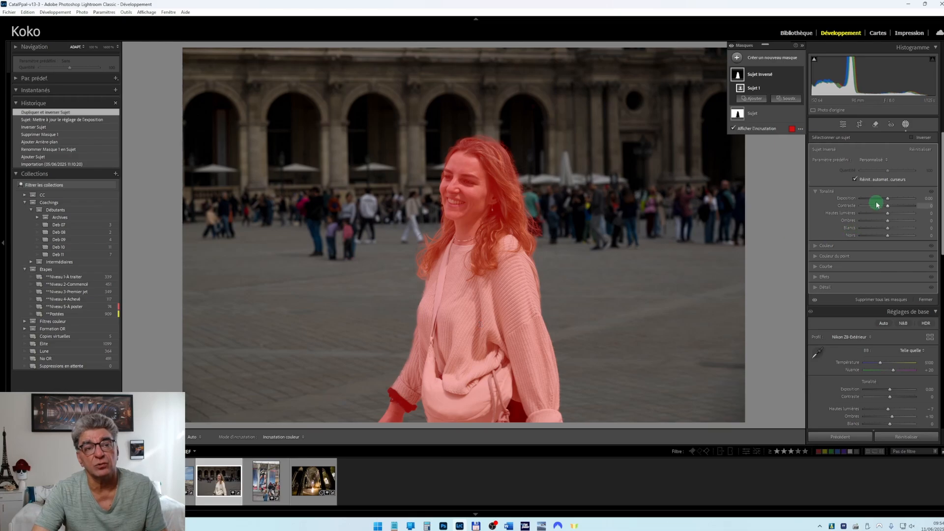
- Warm the woman with the duplicated mask by setting temperature to about 22 and tint to about 13
click(843, 245)
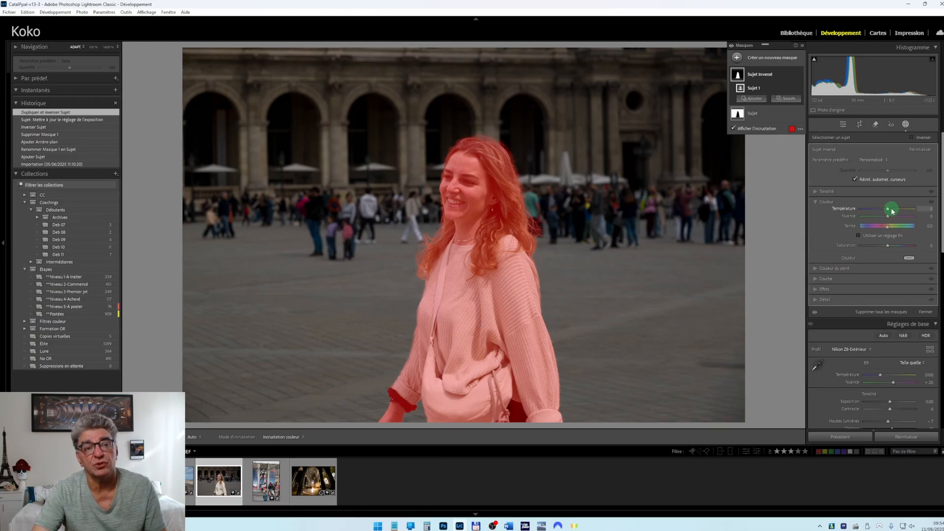
click(889, 209)
drag(888, 209, 892, 219)
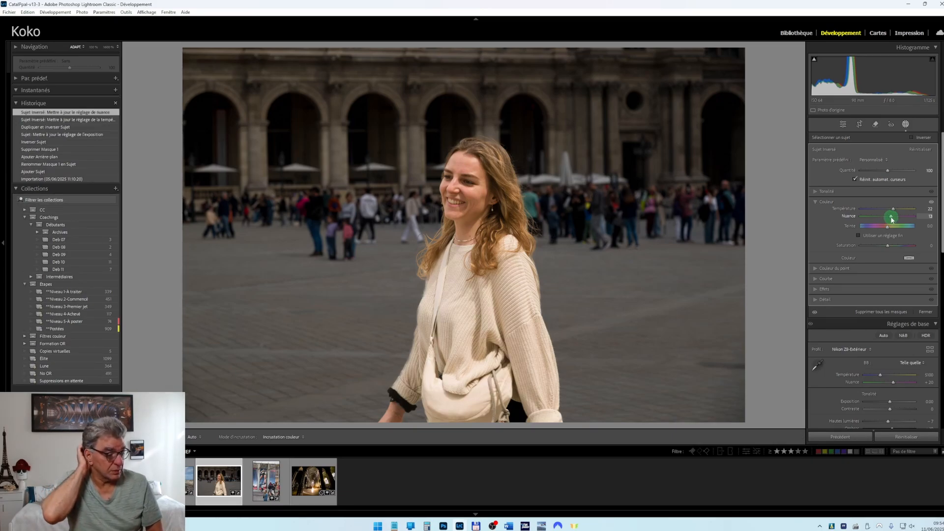
drag(892, 219, 892, 218)
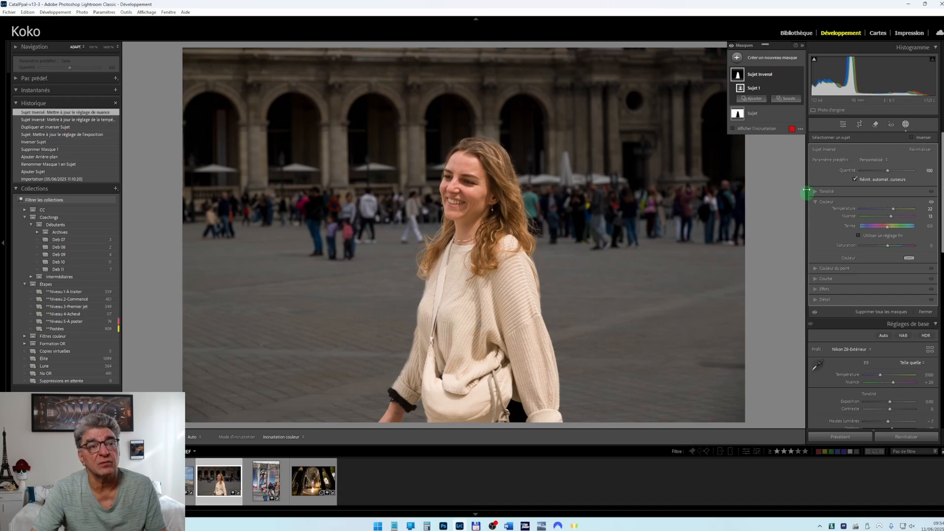
- Delete all masks from the smiling woman's photo and create a new automatic subject mask
right_click(794, 73)
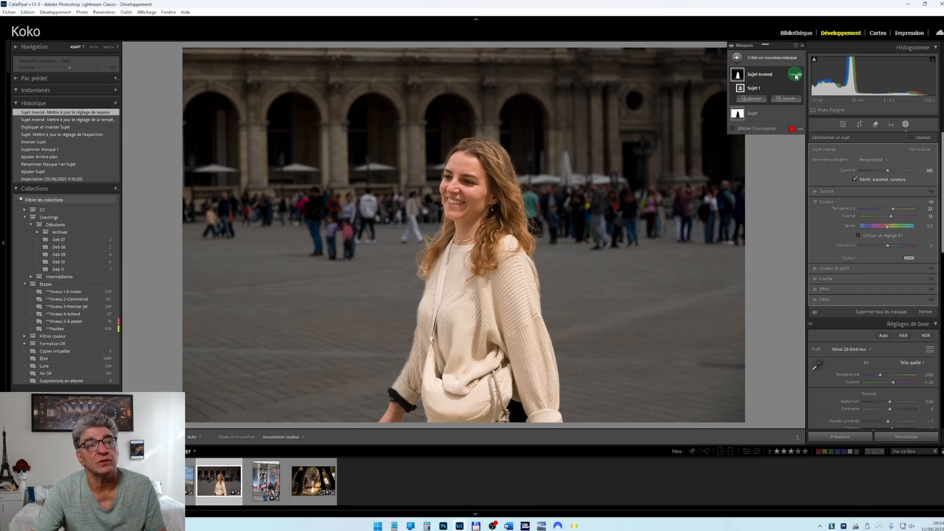
click(821, 176)
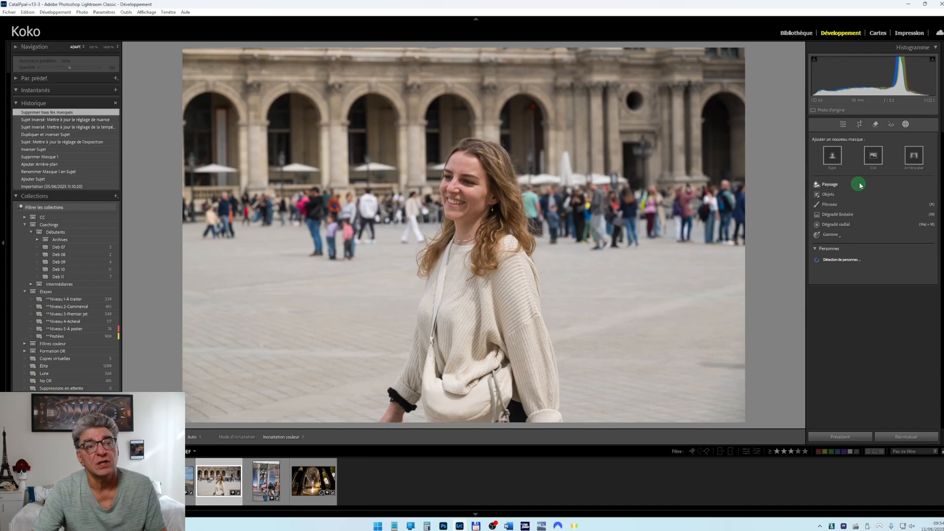
click(833, 156)
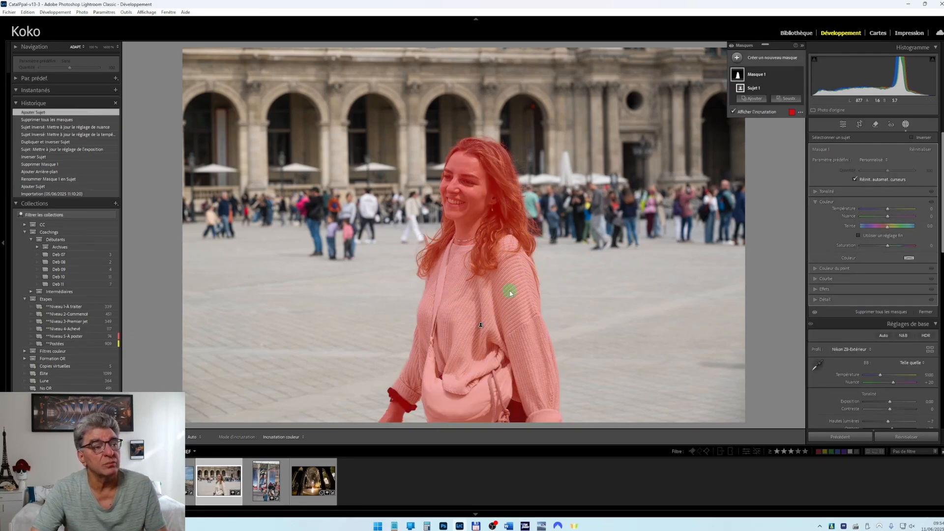
- Set the new subject mask's temperature to about 28 and its tint to about 14
click(491, 213)
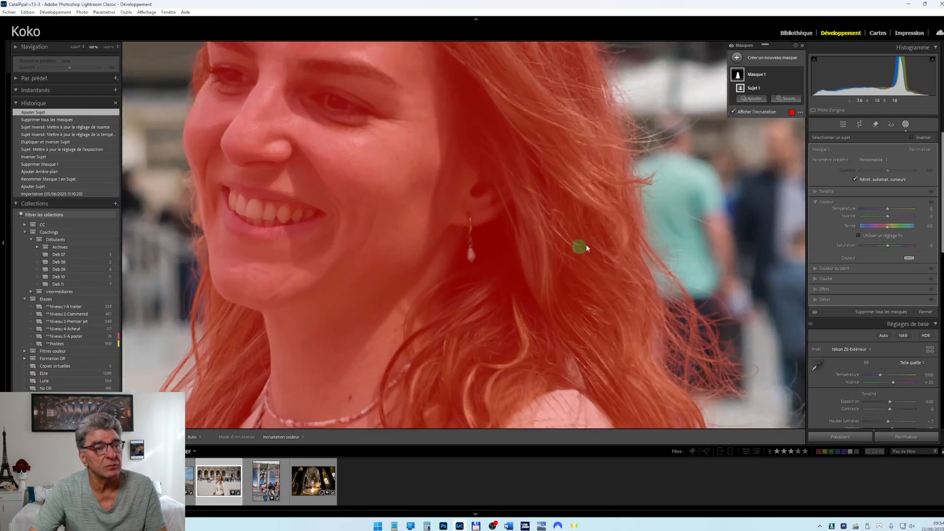
click(906, 125)
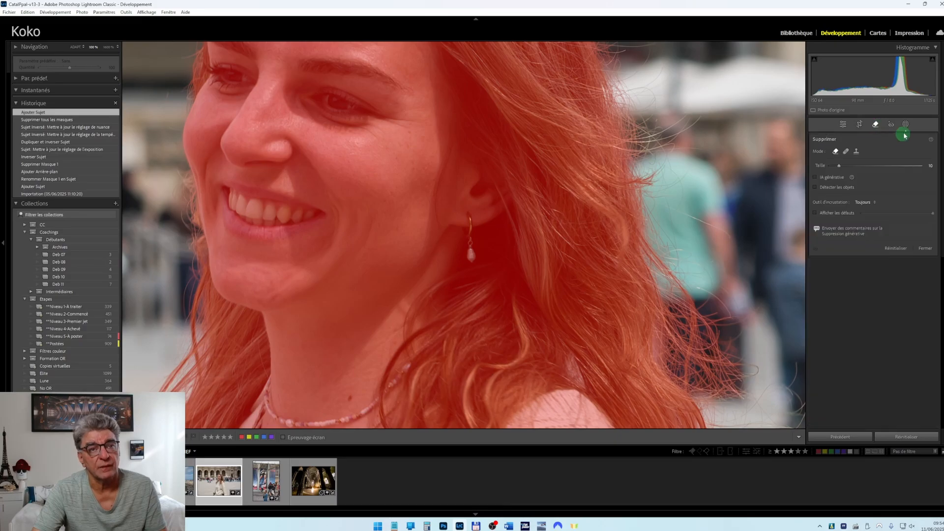
click(907, 125)
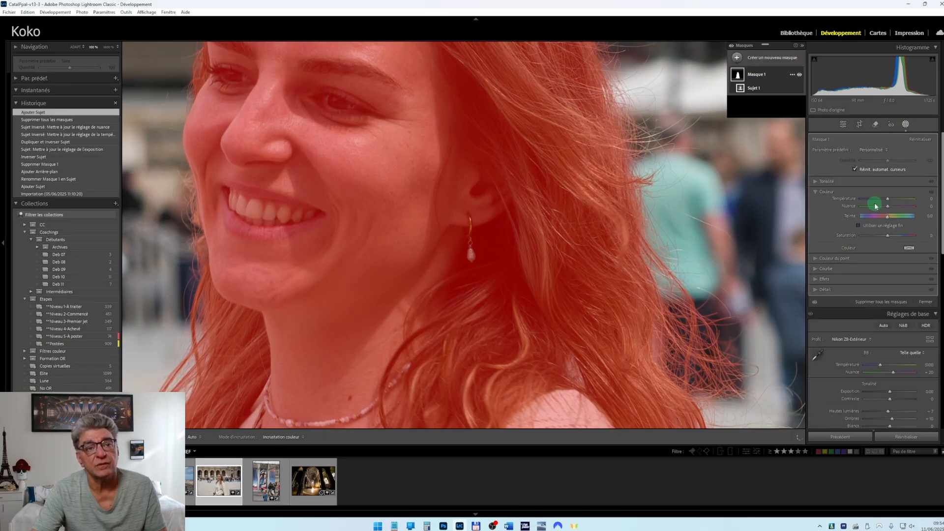
mouse_move(891, 209)
mouse_down()
mouse_move(891, 217)
mouse_move(897, 210)
mouse_up()
click(888, 219)
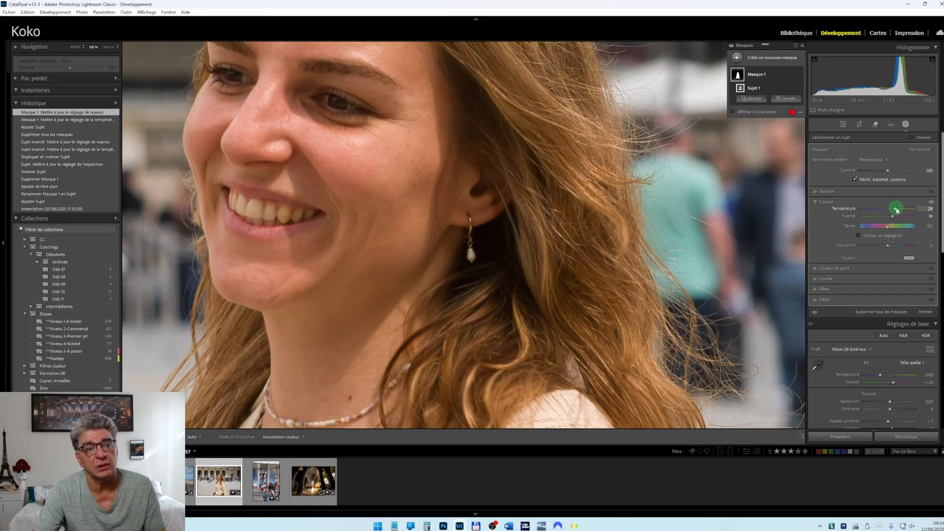
- Erase the woman's earring with the Remove tool by brushing over it from the earlobe to the pearl
click(876, 124)
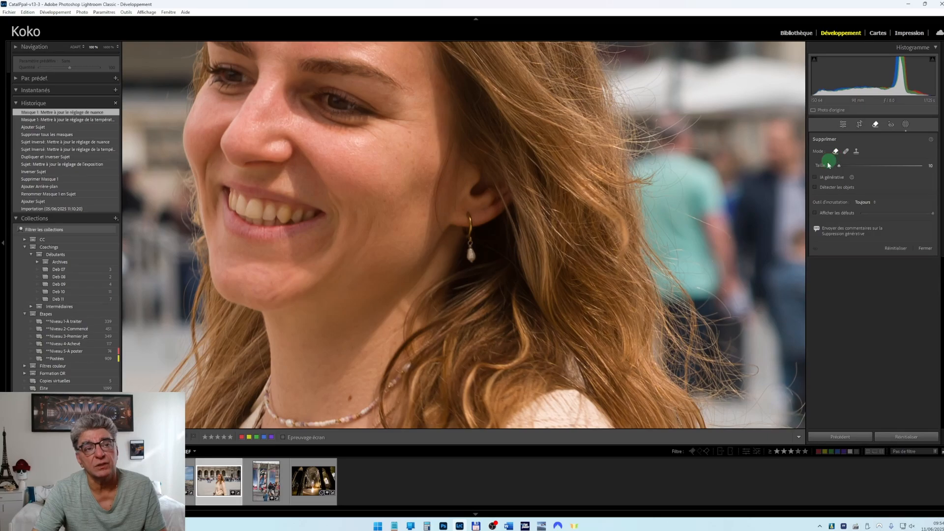
drag(468, 219, 470, 262)
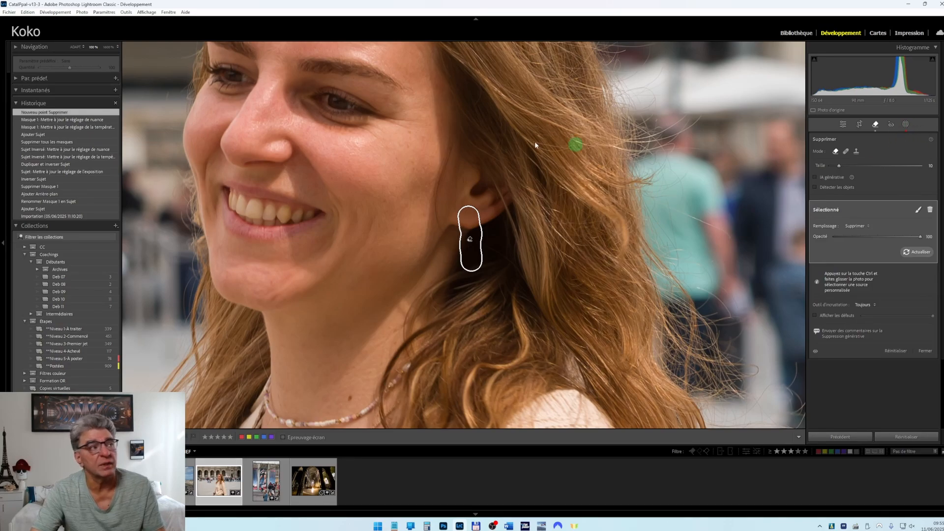
- Compare the tool-use indicators of the shop-window street photo with those of the smiling woman's photo
click(269, 483)
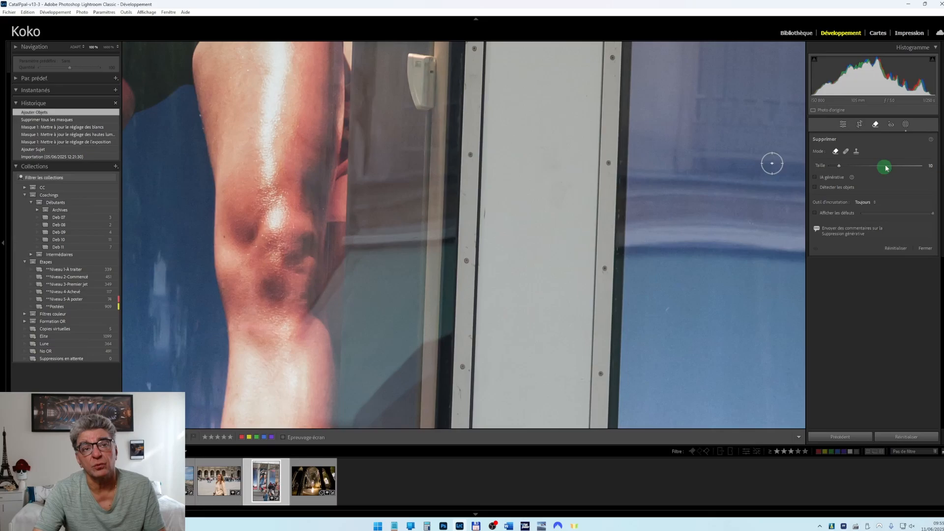
click(908, 138)
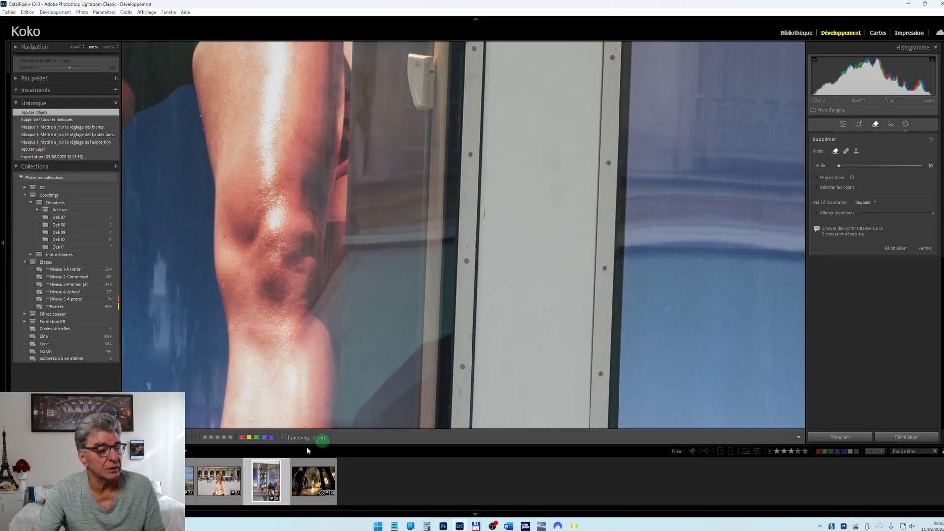
click(211, 484)
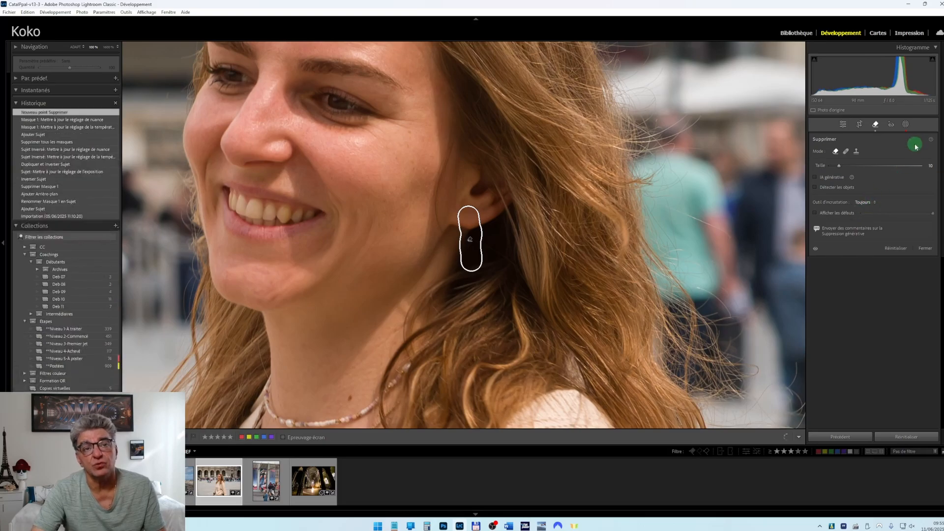
key(z)
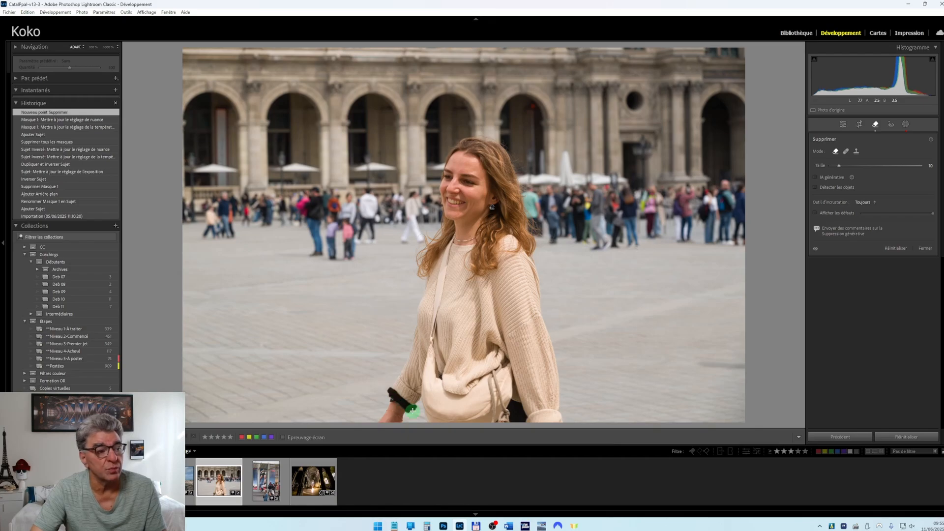
- Remove the smiling woman's hand and dark cuff at the photo's lower edge with the Remove tool
mouse_move(411, 409)
mouse_down()
mouse_move(395, 429)
mouse_move(381, 425)
mouse_move(408, 389)
mouse_move(411, 410)
mouse_move(380, 399)
mouse_move(366, 415)
mouse_up()
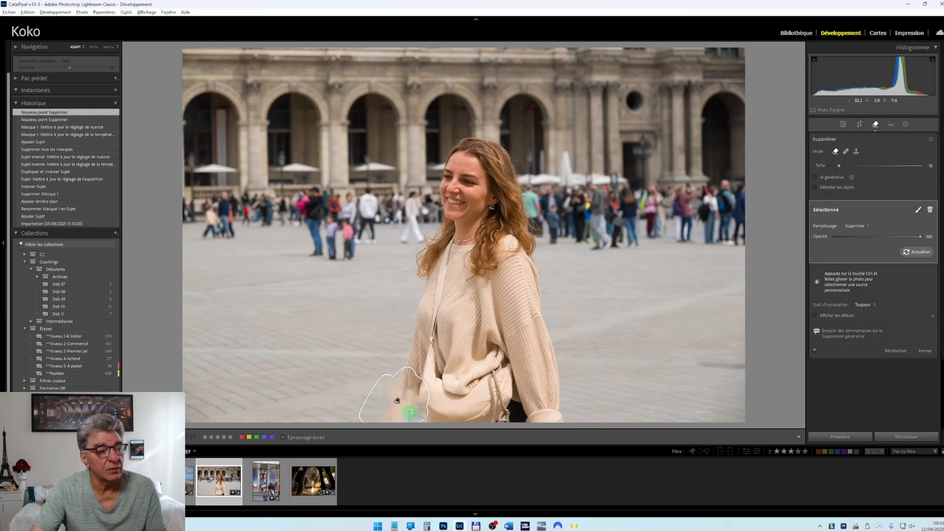
click(412, 411)
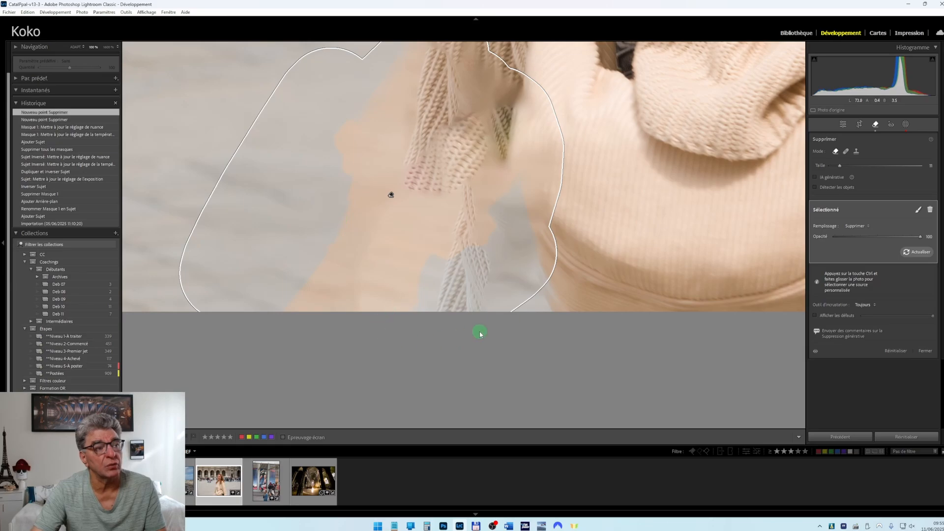
click(642, 265)
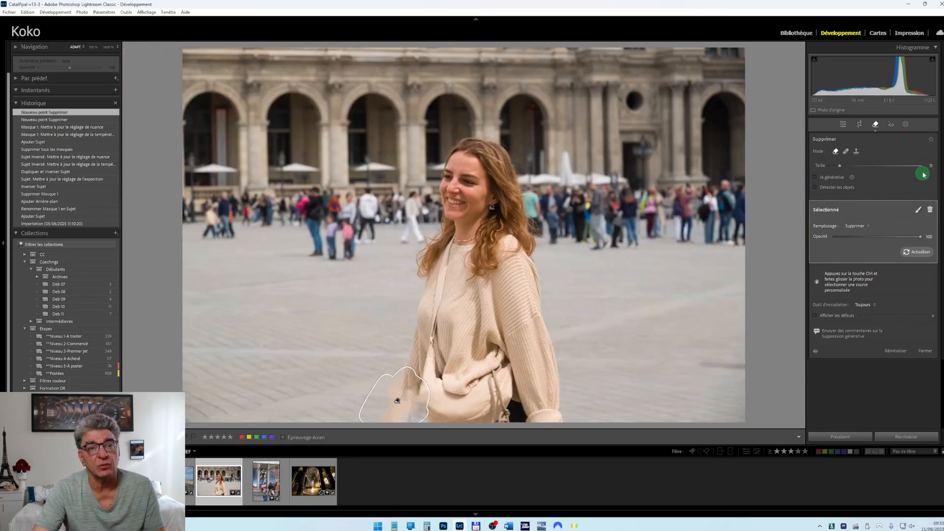
- Update the AI masks of the smiling woman's photo from Masque 1 and inspect the retouched hand area up close
click(906, 124)
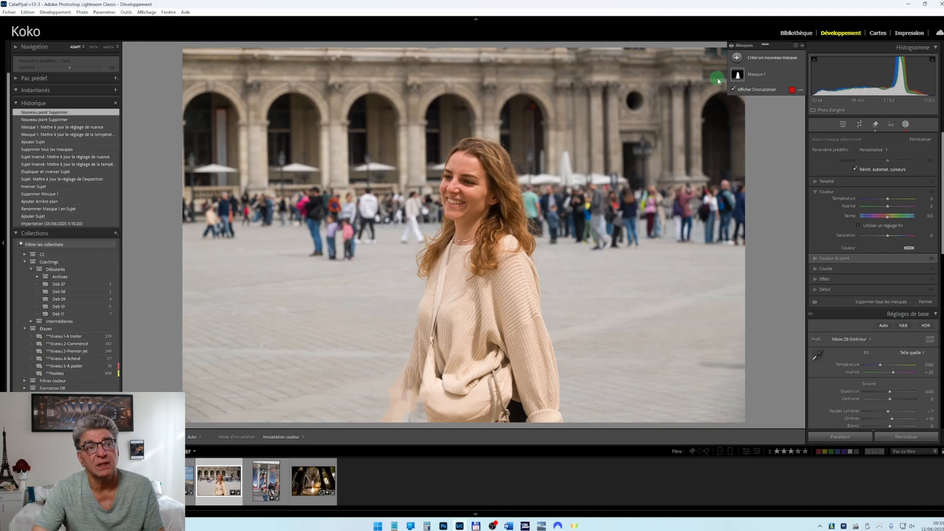
right_click(792, 76)
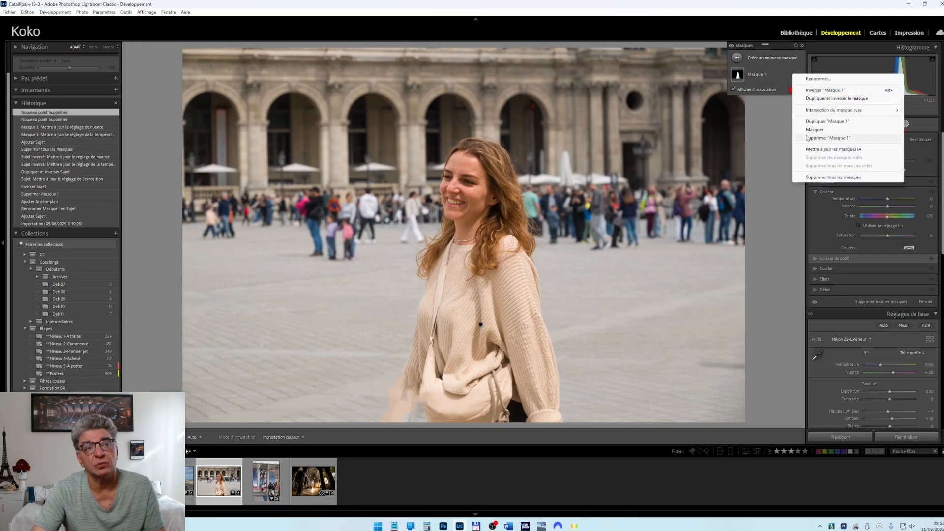
click(852, 152)
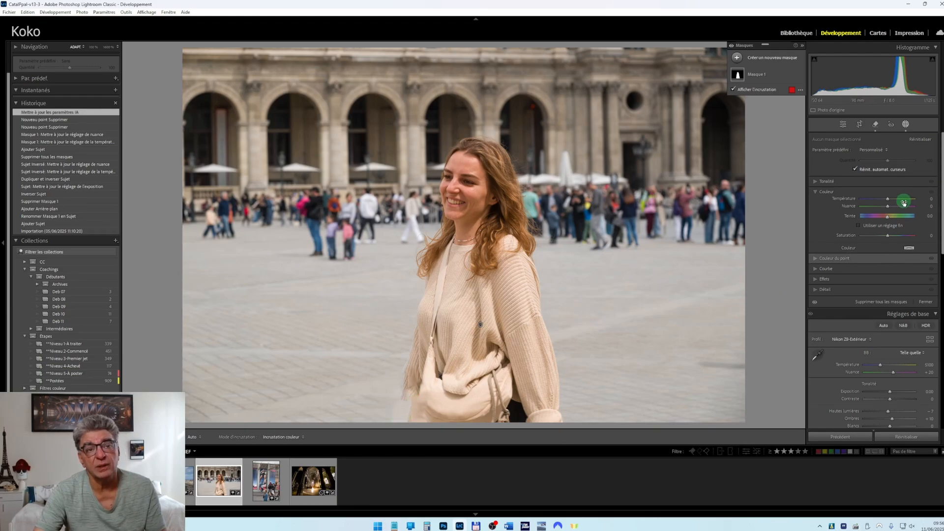
click(393, 410)
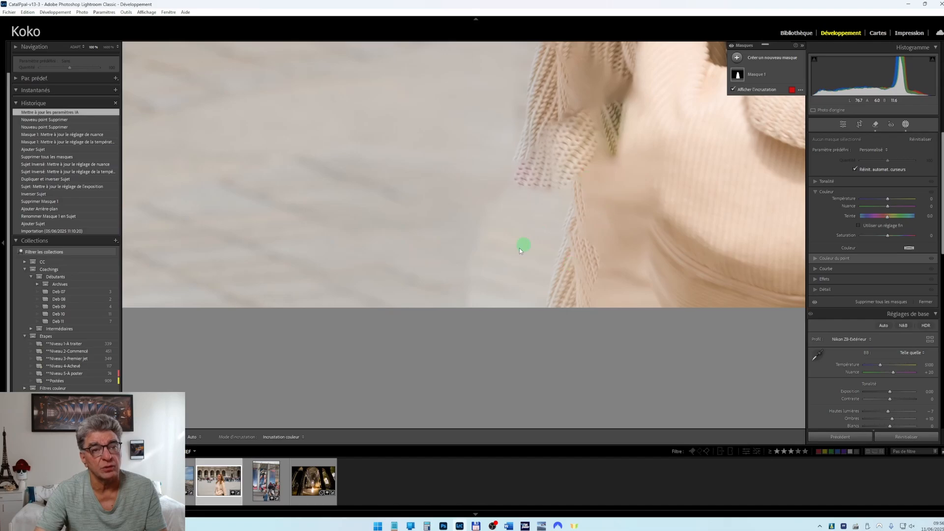
click(488, 293)
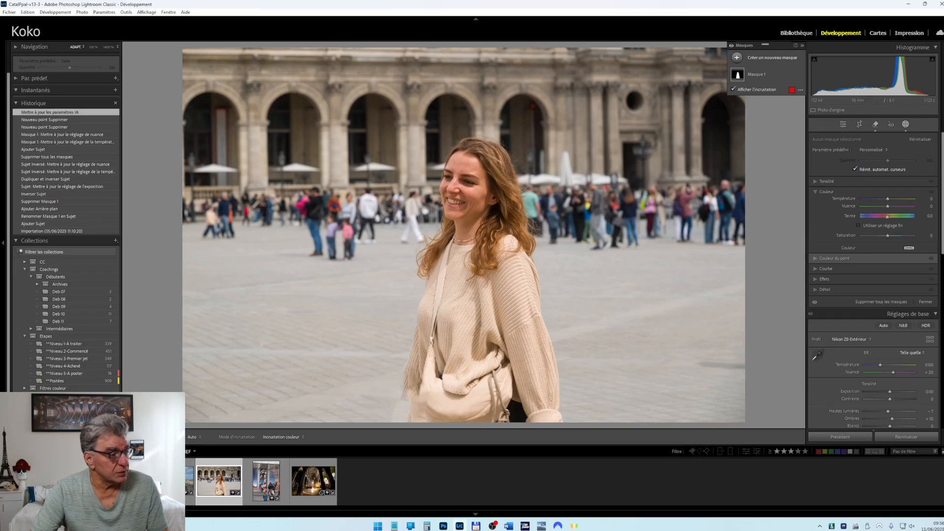
- Open the rocky seashore photo and delete all of its masks
click(189, 481)
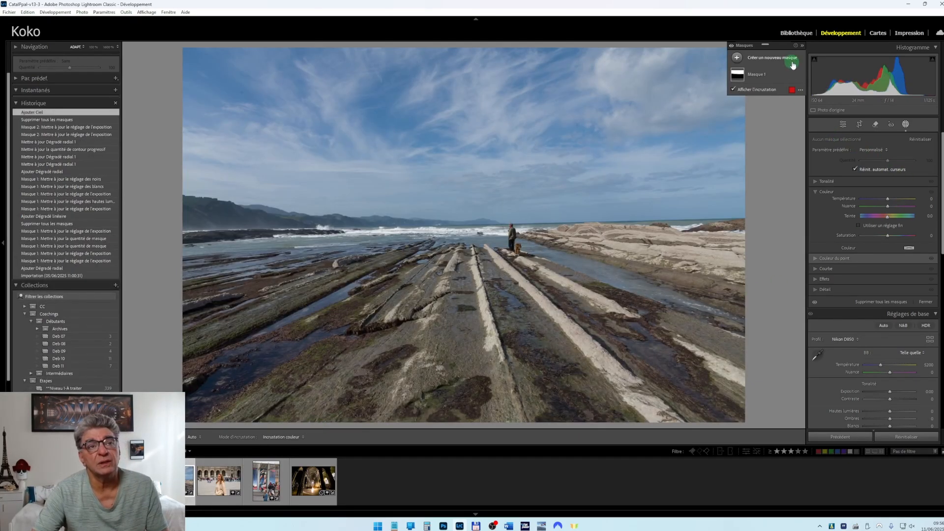
click(792, 75)
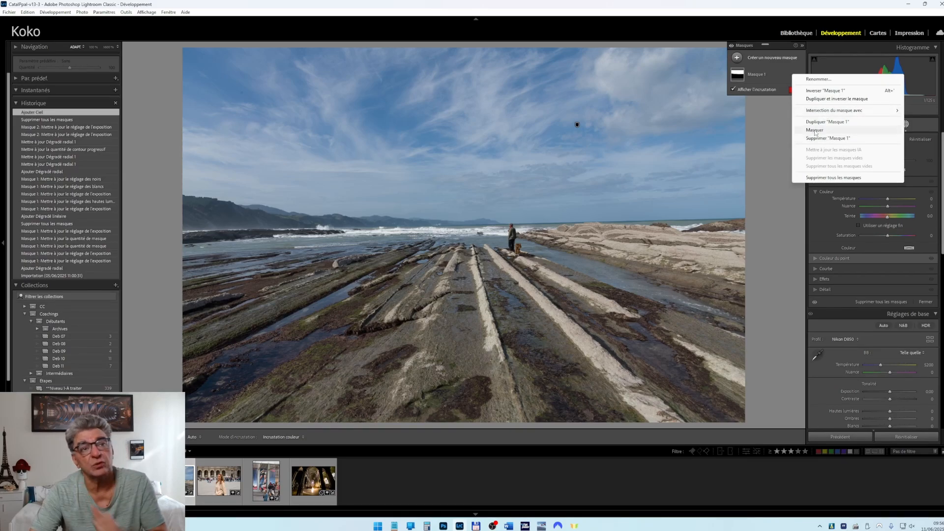
click(820, 178)
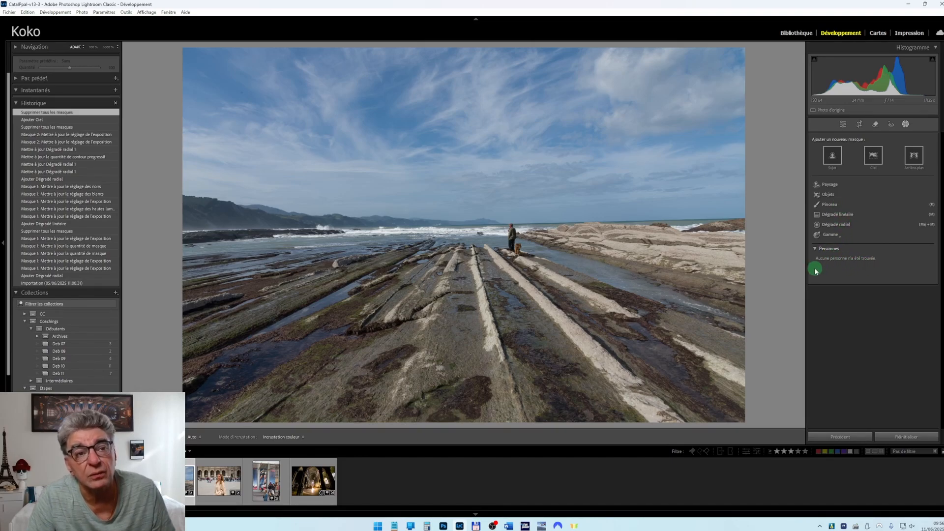
- Create two separate landscape masks on the seashore photo, one for the sky (Ciel) and one for the water (Eau)
click(827, 186)
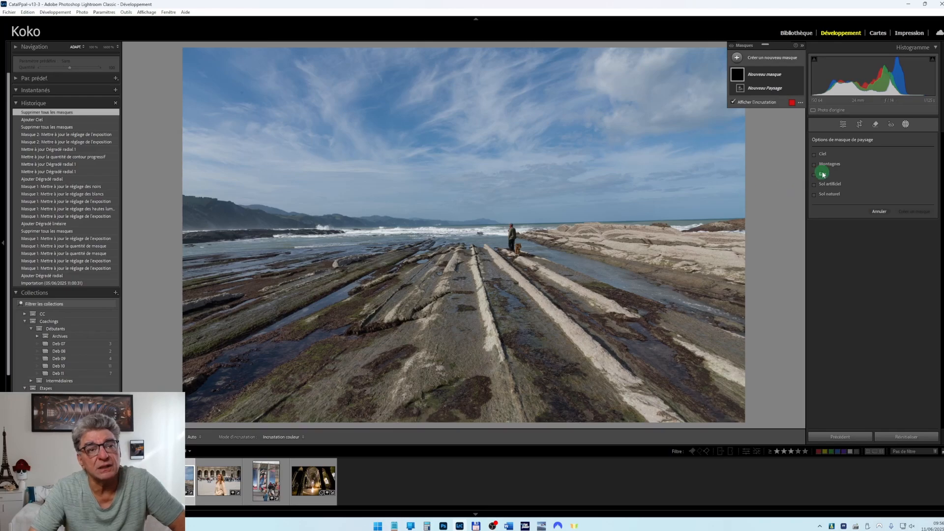
mouse_move(828, 167)
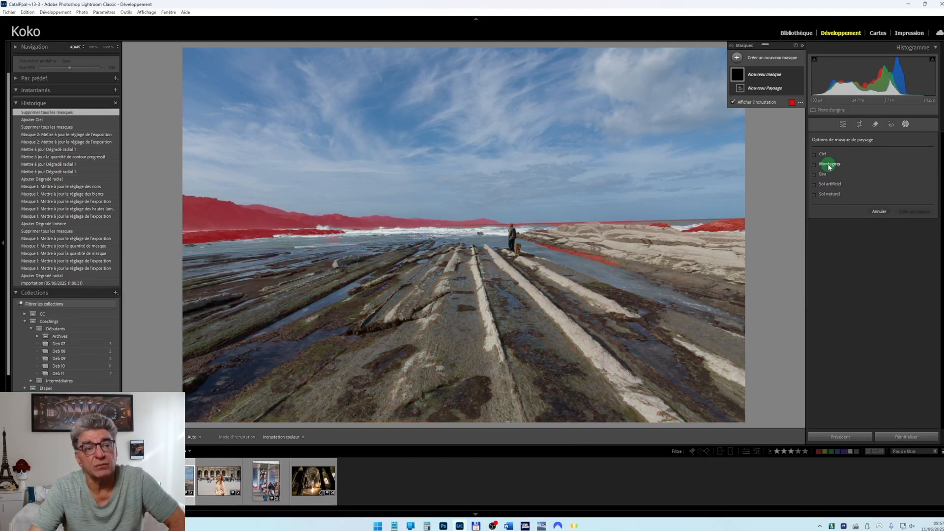
click(814, 154)
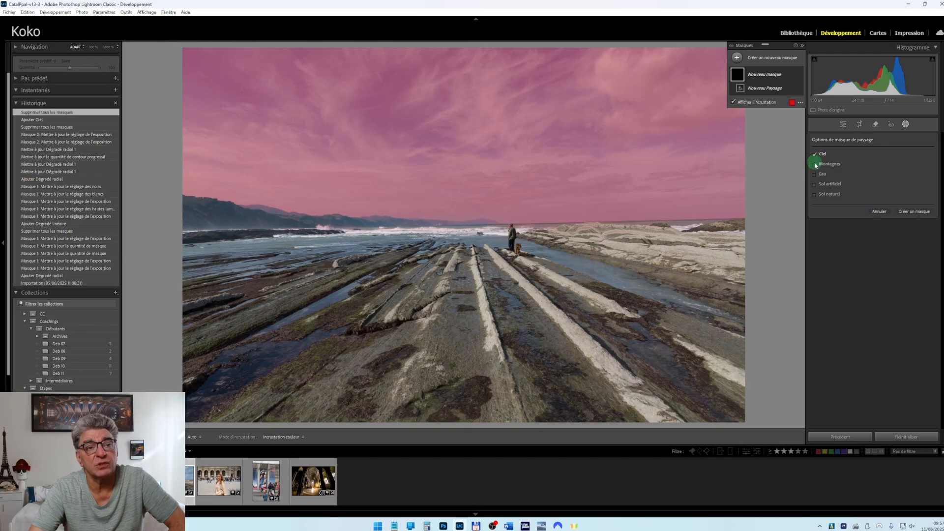
click(815, 174)
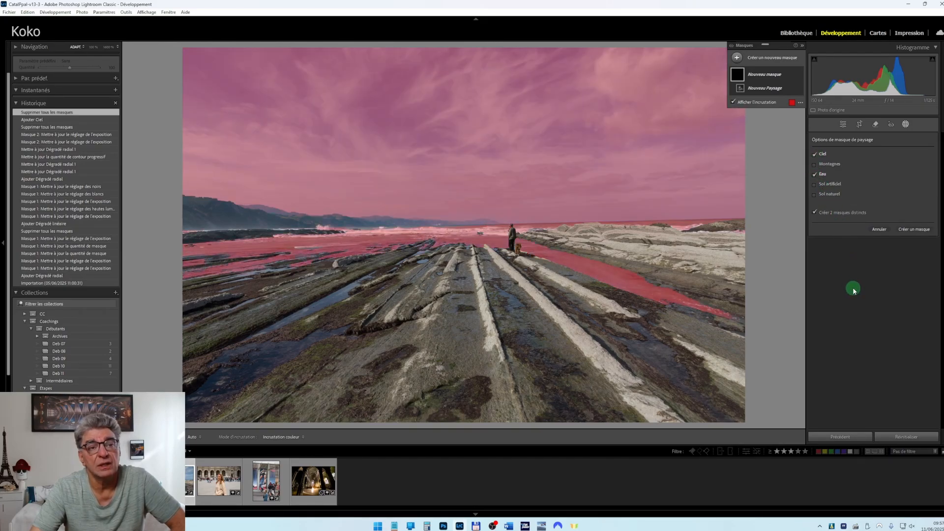
click(916, 230)
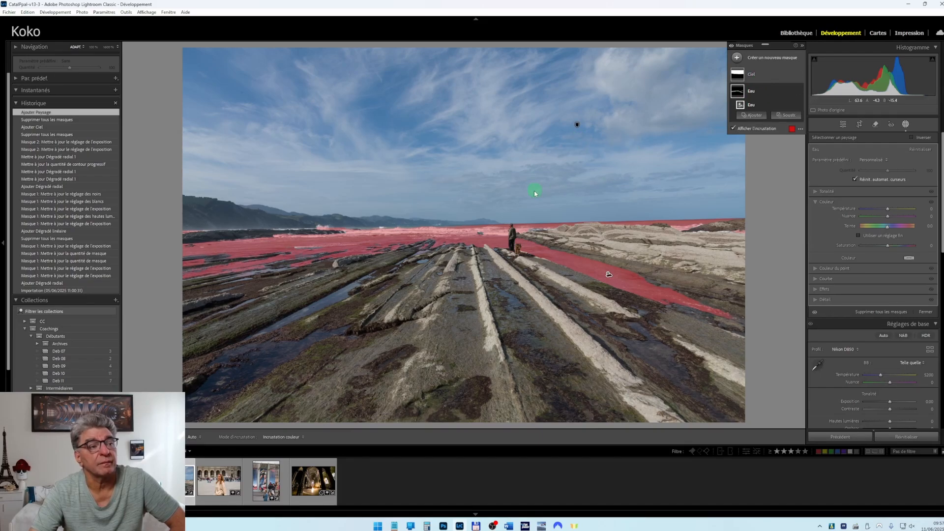
- Set the exposure of the Ciel mask to about -1.54
click(757, 75)
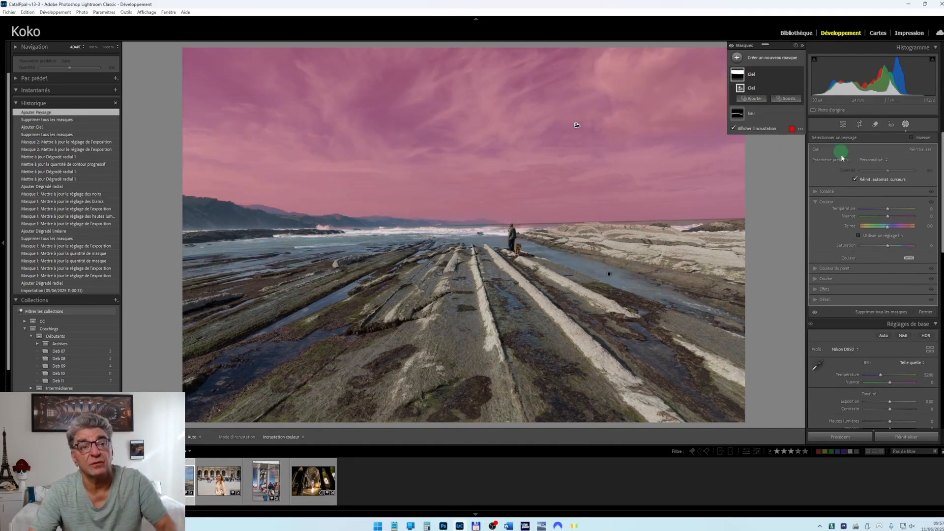
click(850, 192)
drag(890, 200, 880, 201)
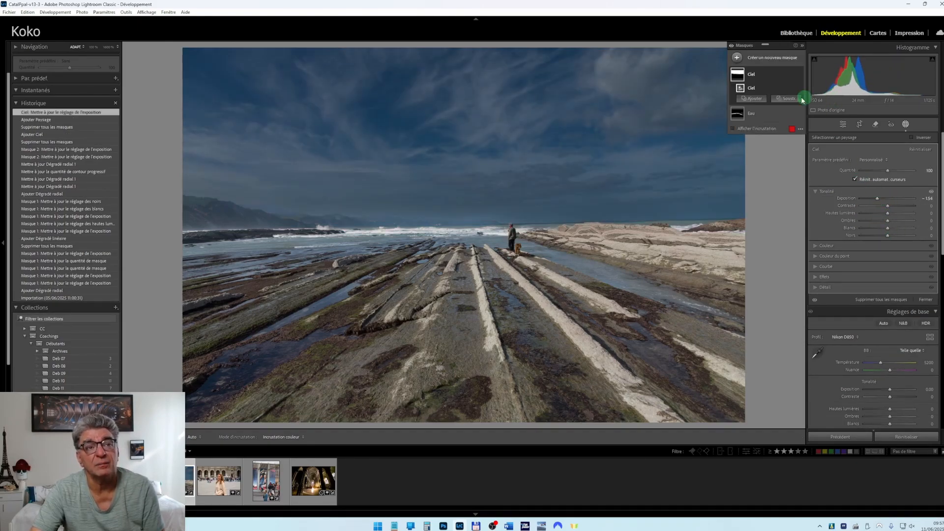
- Check the Eau mask's coverage and delete all masks from the seashore photo
click(767, 114)
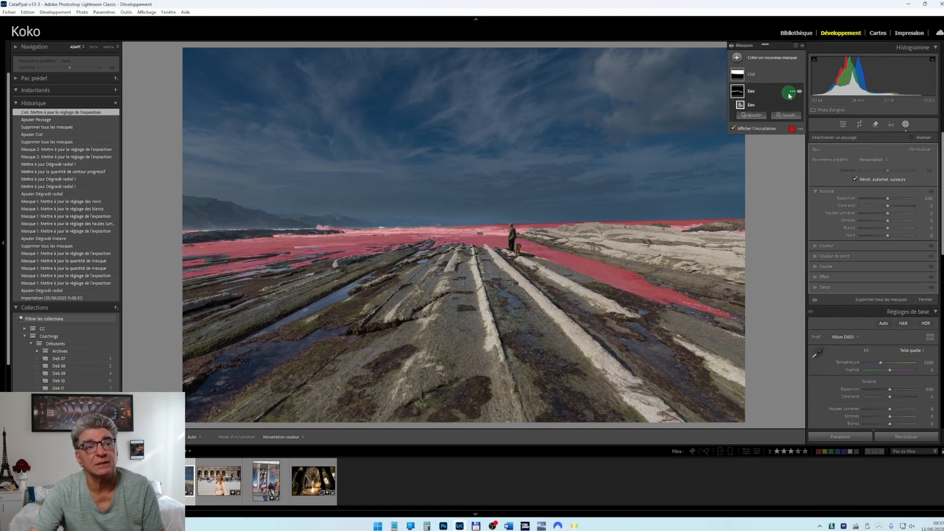
right_click(792, 75)
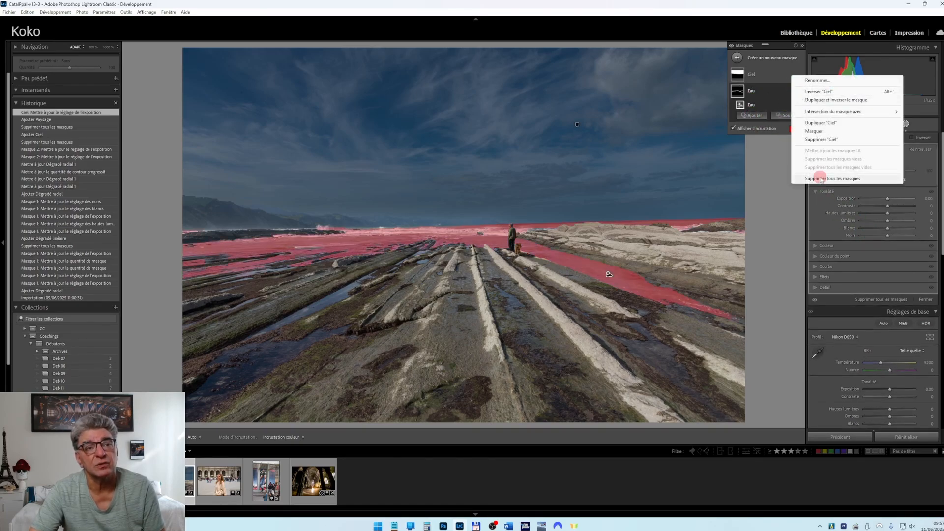
click(821, 180)
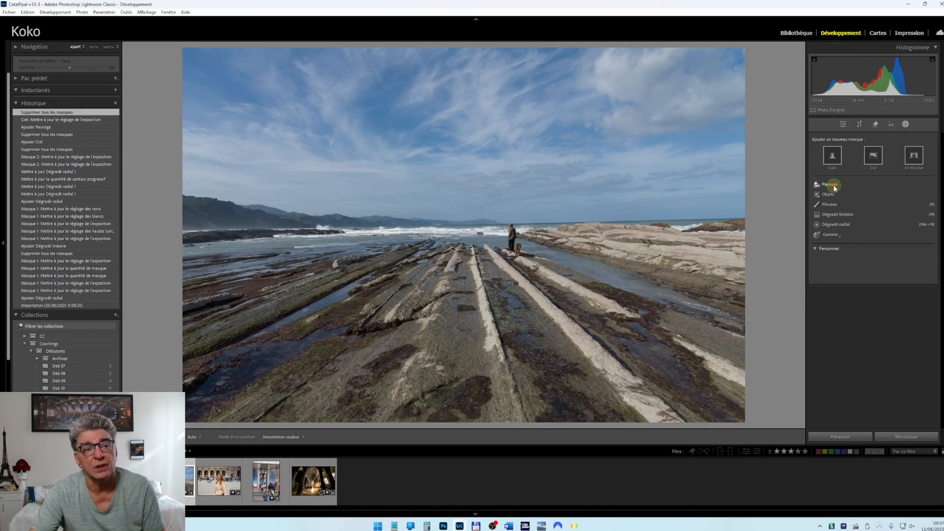
- Create a single landscape mask combining Ciel and Eau, with the separate-masks option turned off
click(831, 185)
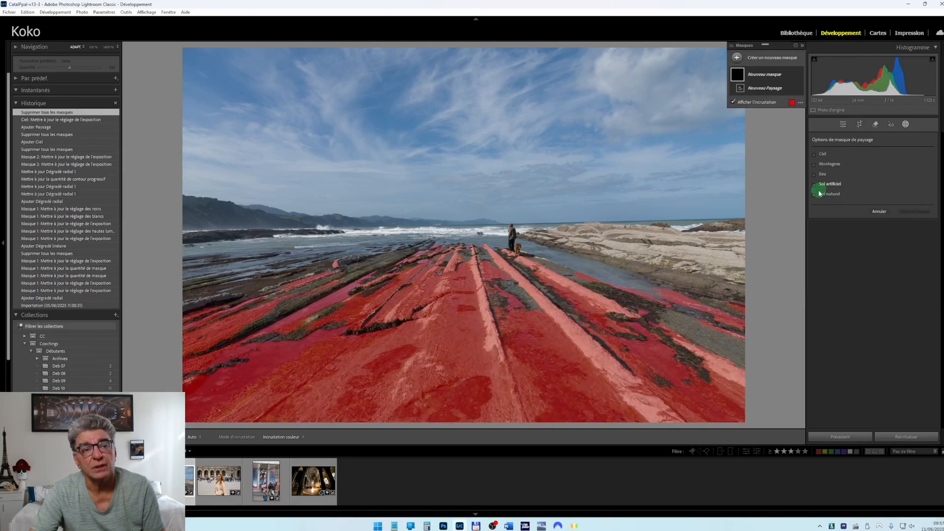
click(817, 175)
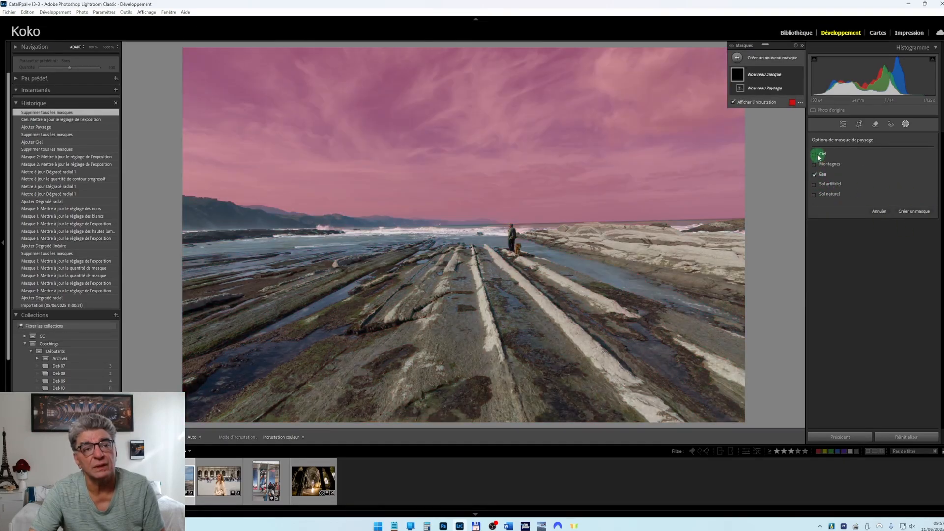
click(815, 154)
click(826, 213)
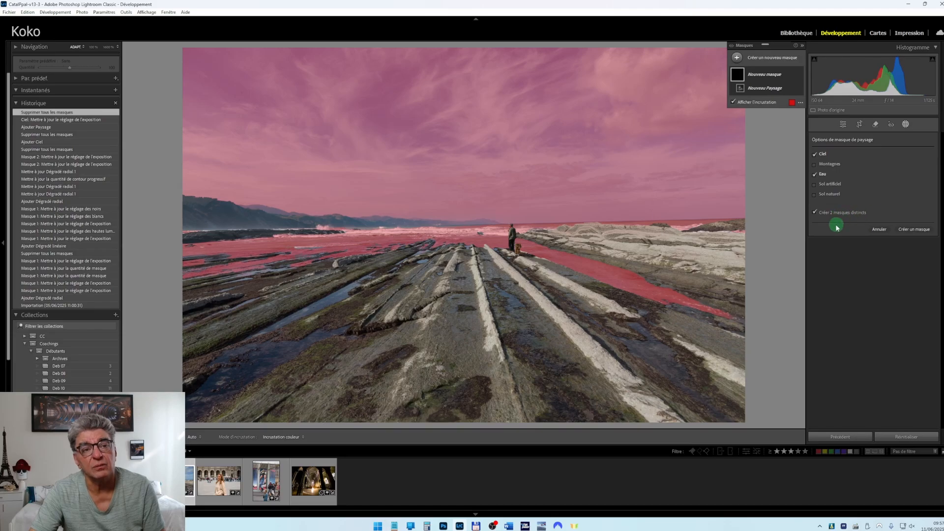
click(915, 229)
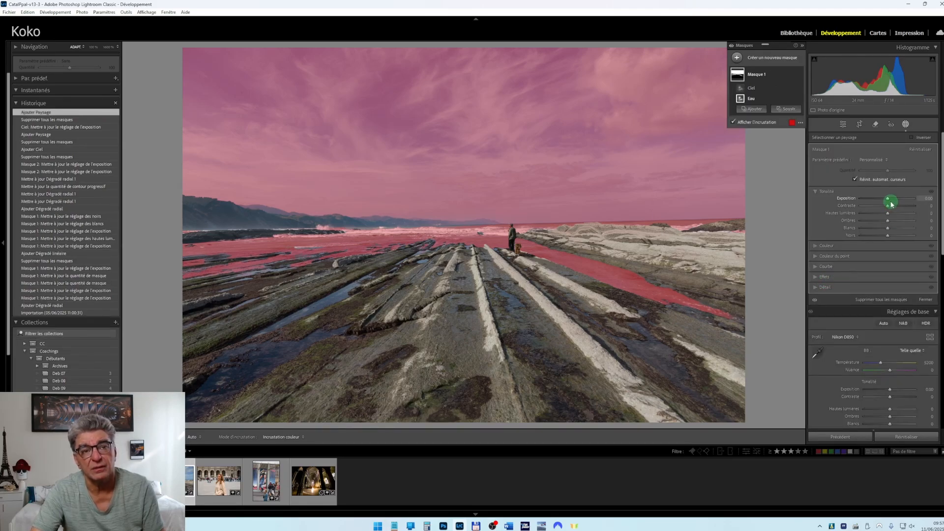
- Set the combined sky and water mask's exposure to about -0.92, whites to about 31 and blacks to about -26
drag(888, 201, 882, 202)
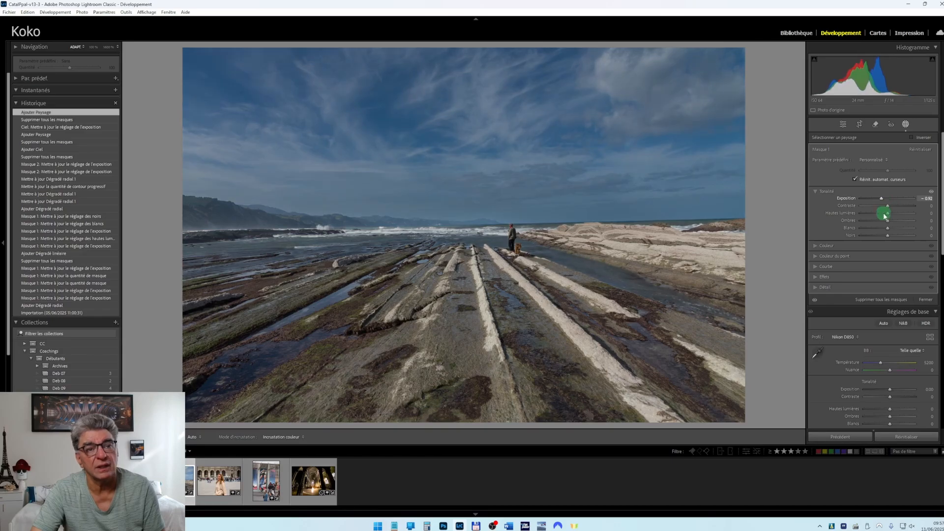
mouse_move(889, 233)
mouse_down()
mouse_move(896, 229)
mouse_move(883, 237)
mouse_up()
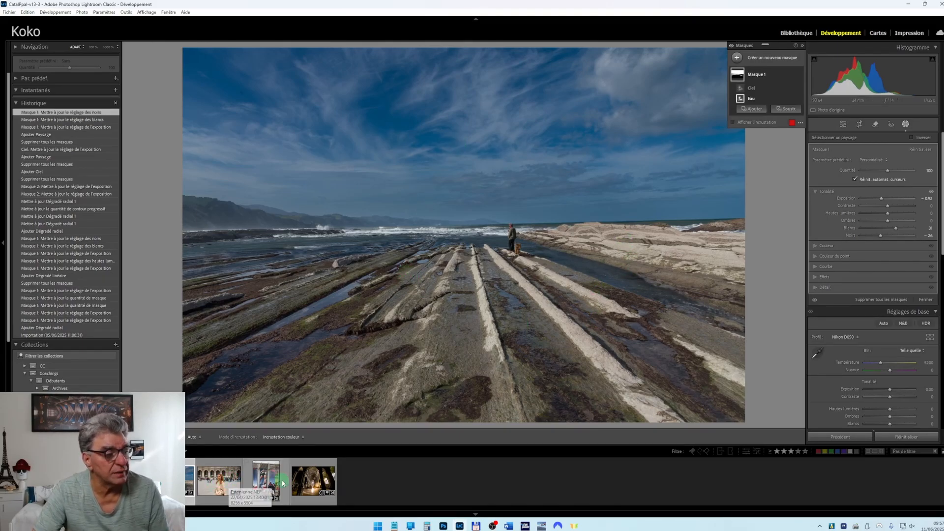
- Open the shop-window street photo and delete all of its masks
click(266, 480)
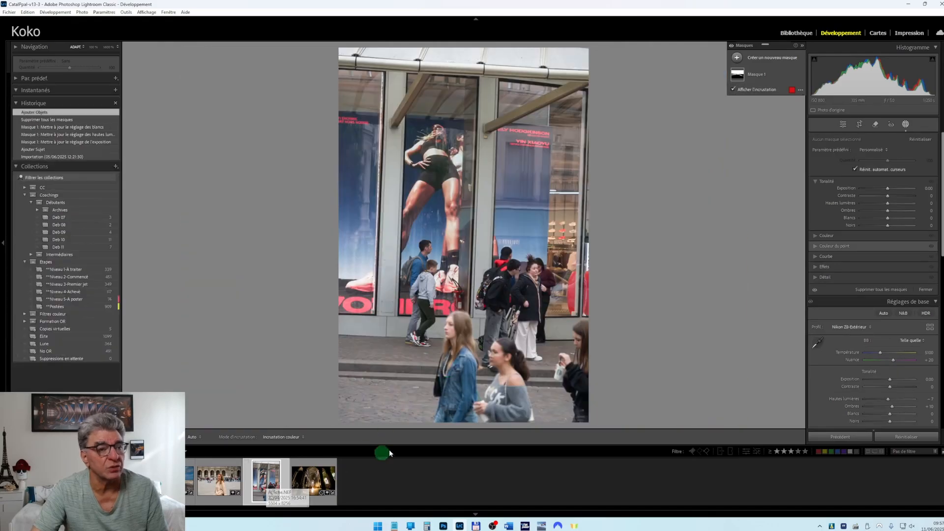
click(794, 76)
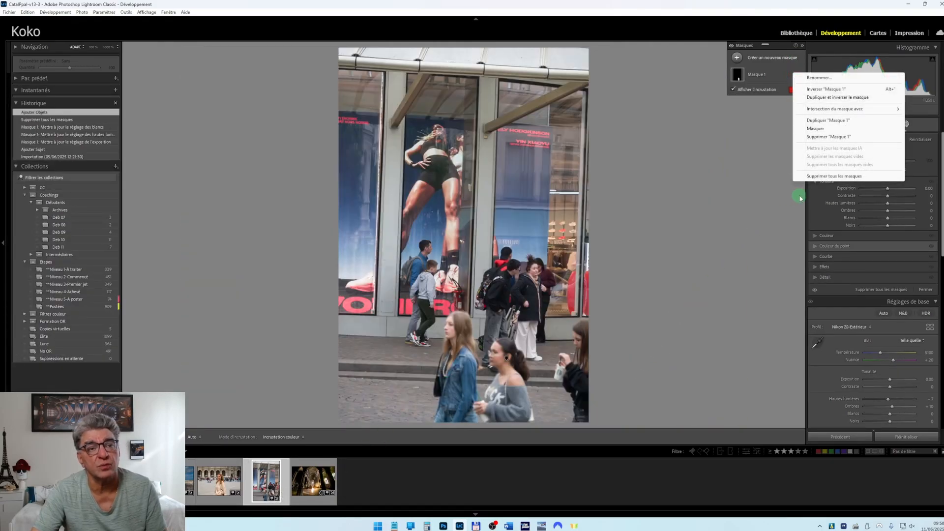
click(817, 176)
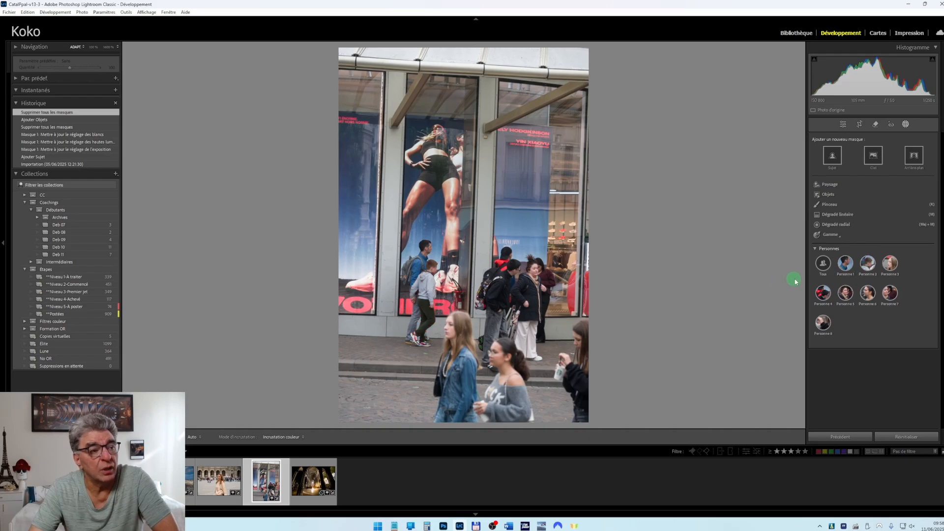
- Create one mask of Personne 5 combining face skin, eyebrows, eye sclera, iris and pupil, and lips, with the separate-masks option off
click(846, 294)
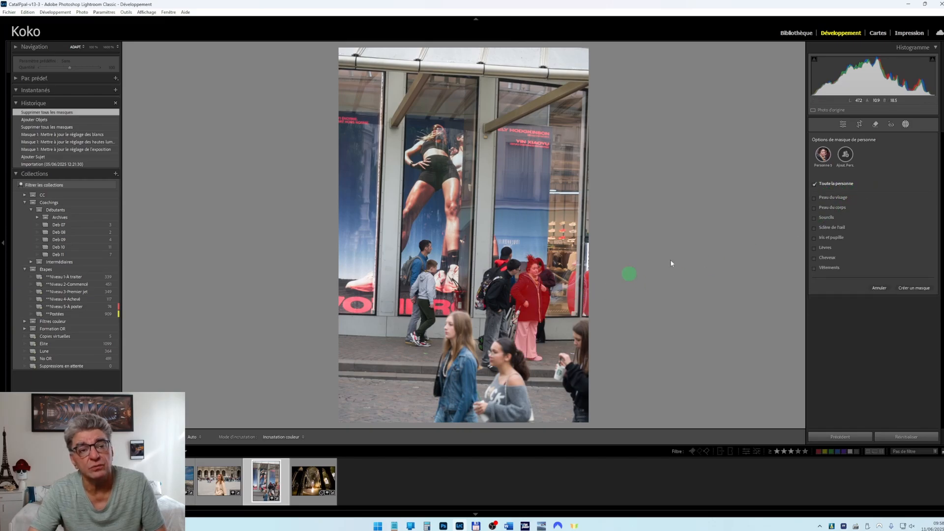
click(544, 288)
drag(620, 220, 632, 287)
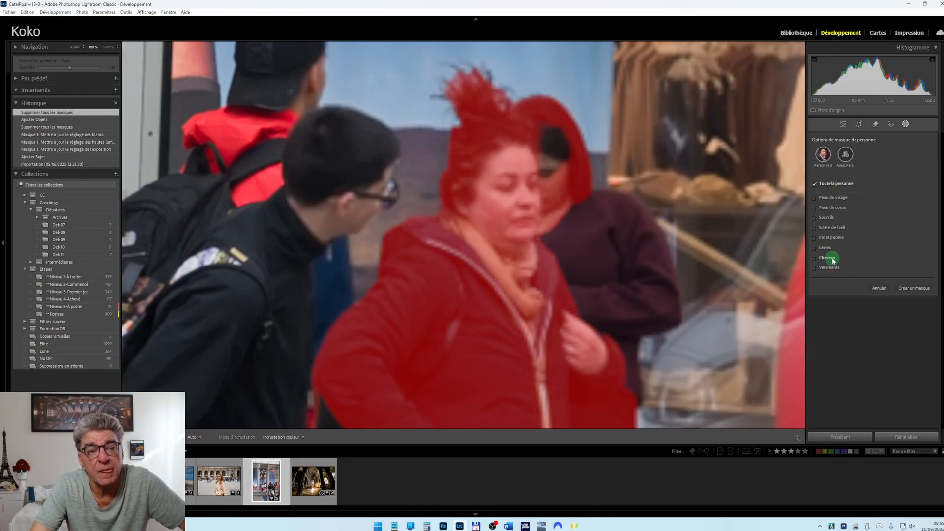
click(828, 198)
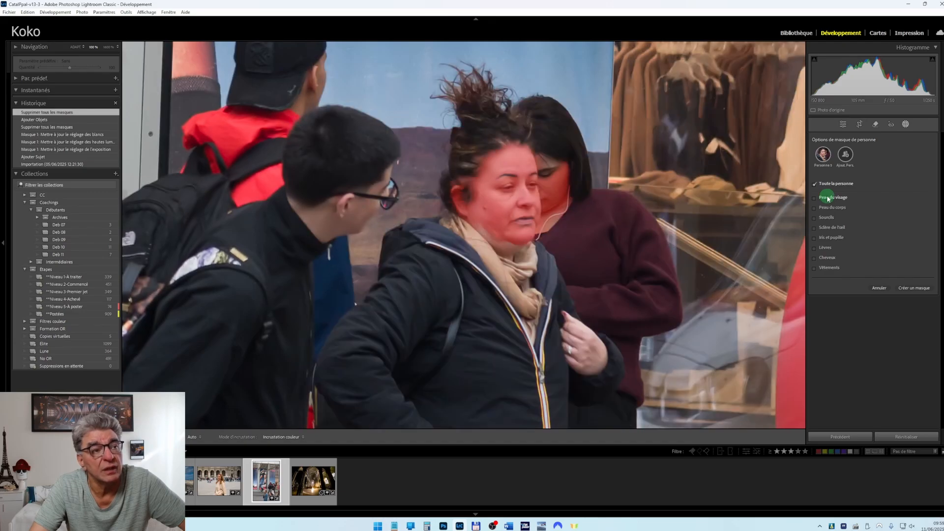
click(830, 209)
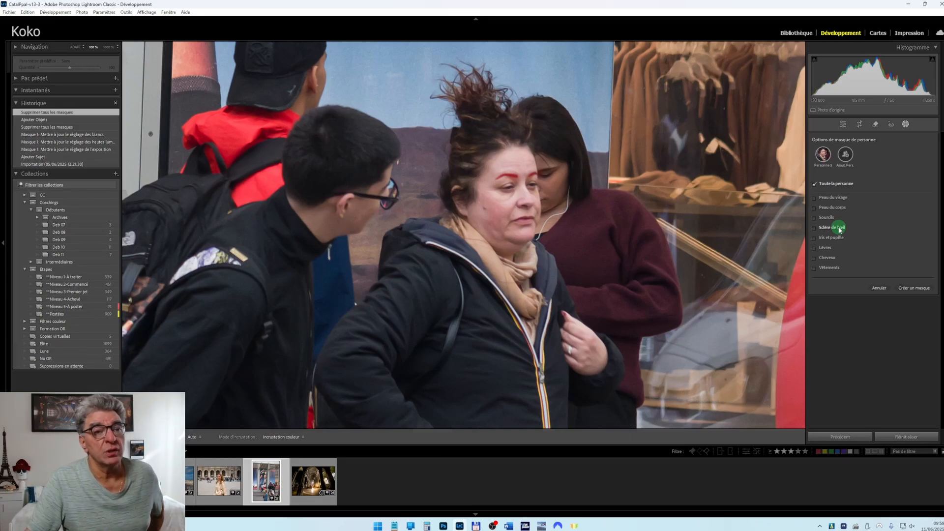
click(814, 198)
click(814, 217)
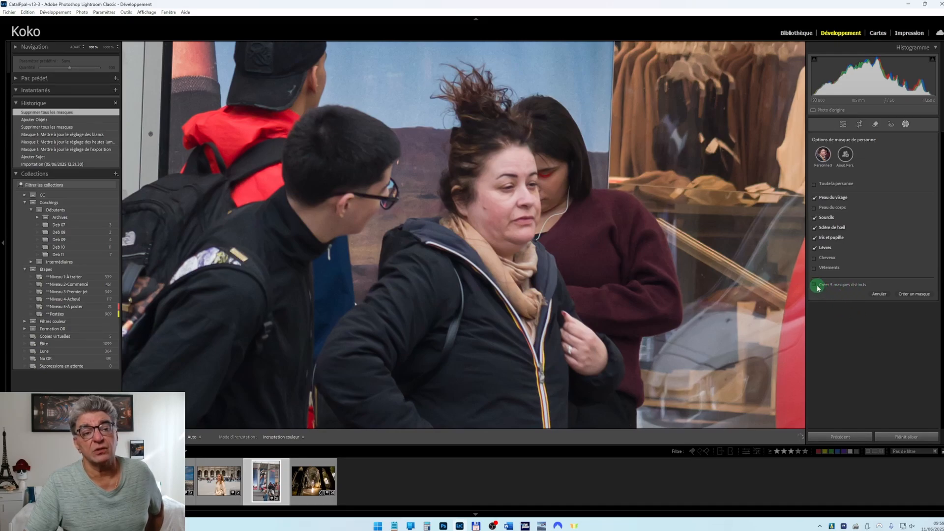
click(911, 294)
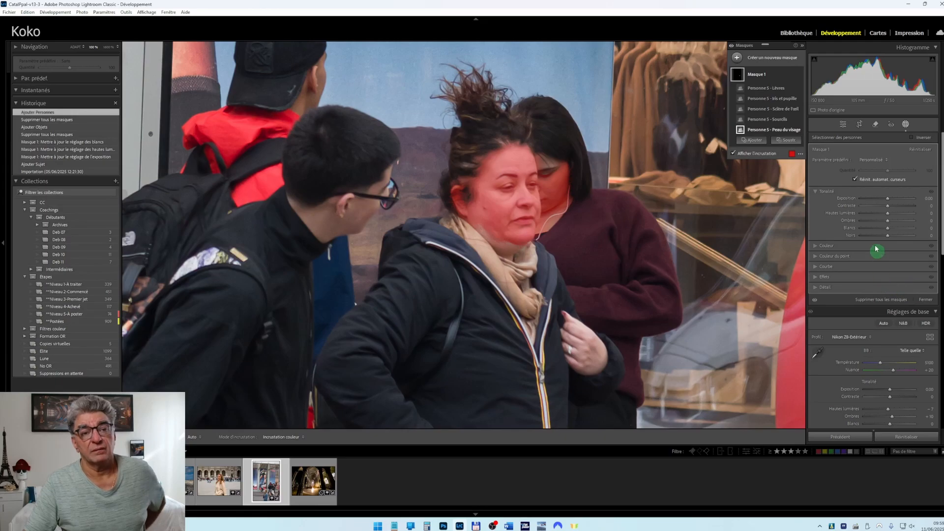
- Set the exposure of the woman's face mask to about -0.14
drag(889, 198, 880, 202)
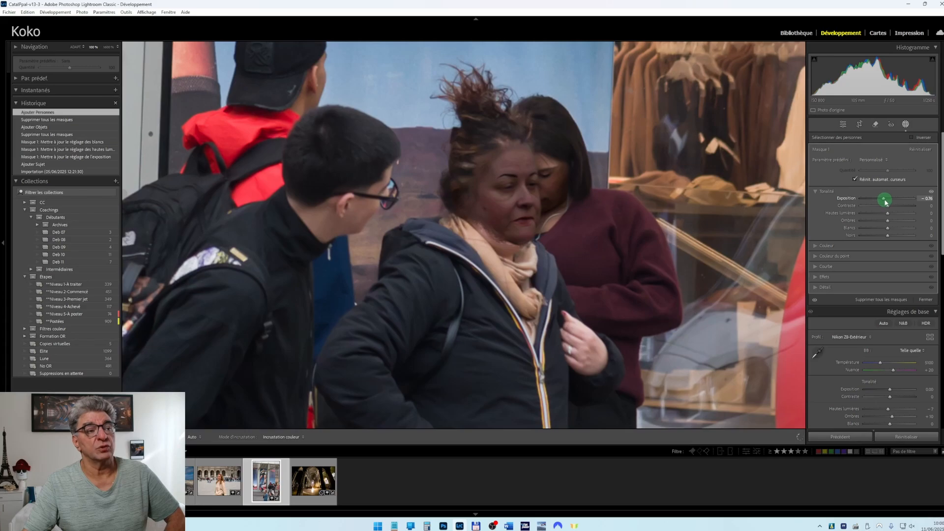
drag(885, 202, 888, 202)
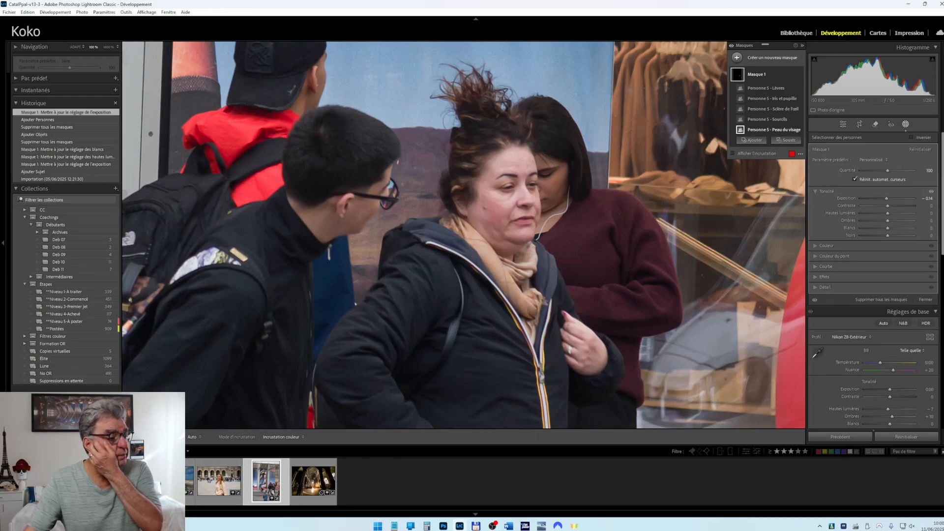
- Open the escalator photo and delete all of its masks
click(172, 480)
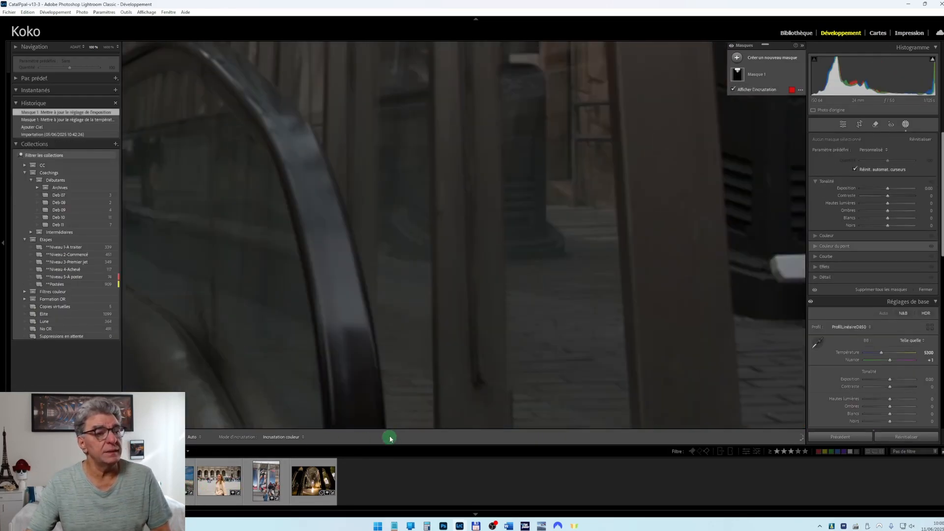
click(459, 338)
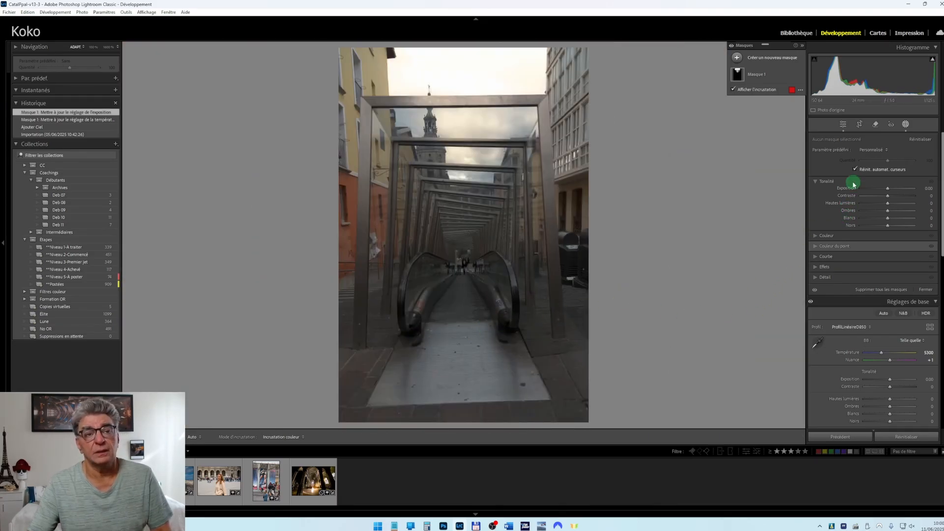
right_click(792, 76)
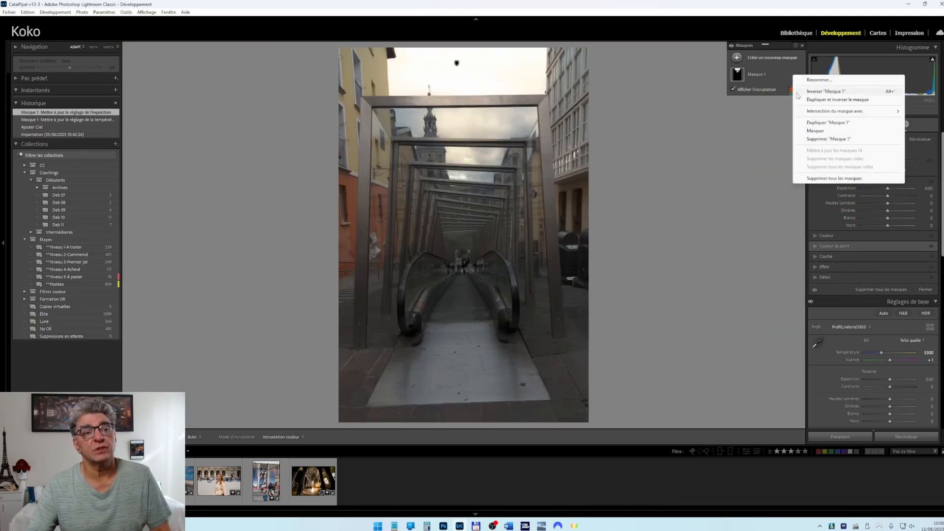
click(818, 180)
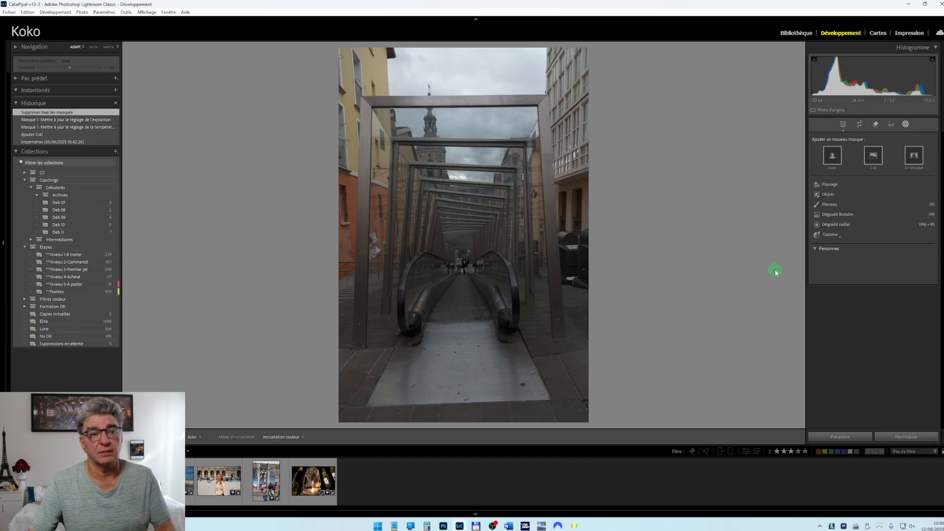
- Create a colour range mask sampled from the orange facade and set its exposure to about 2.49
click(830, 235)
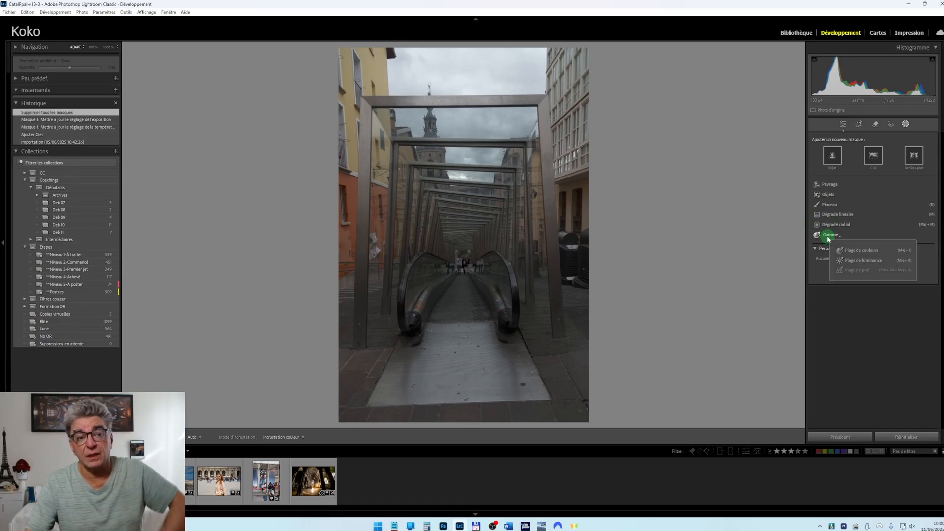
click(861, 251)
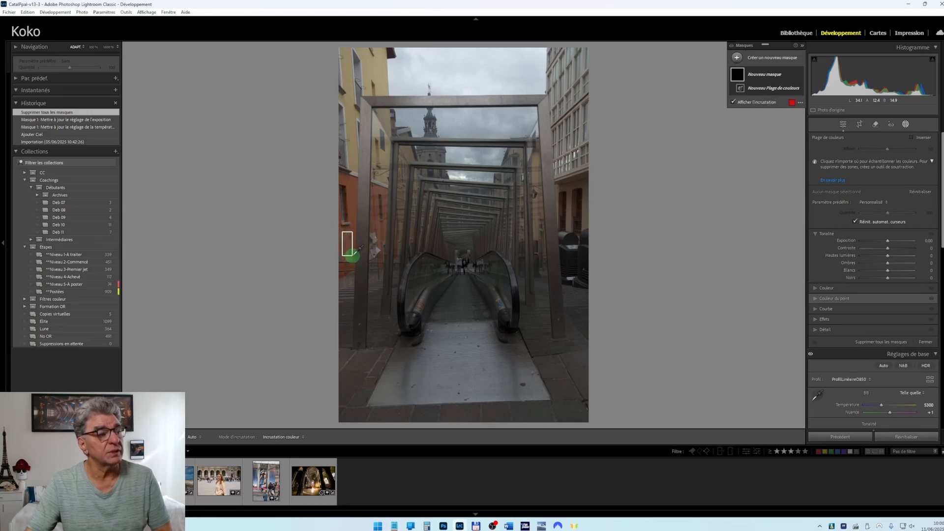
drag(354, 255, 355, 257)
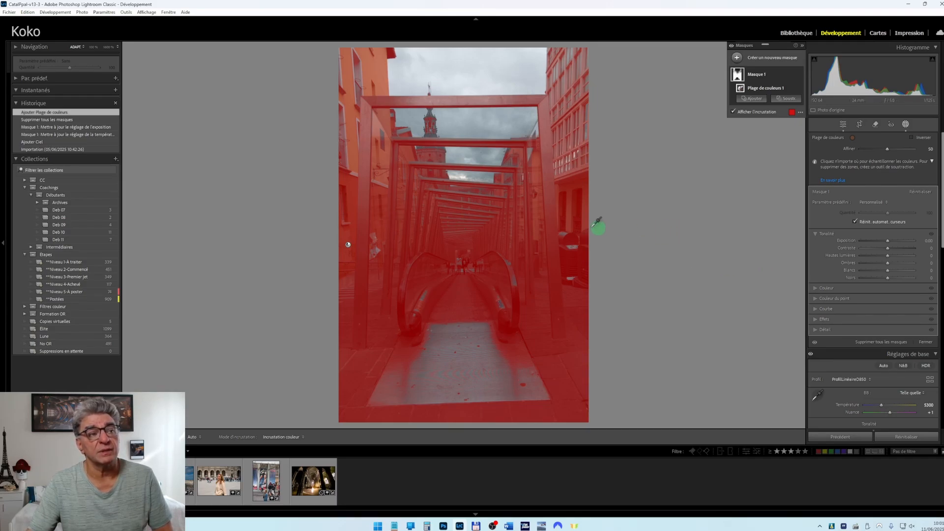
click(378, 222)
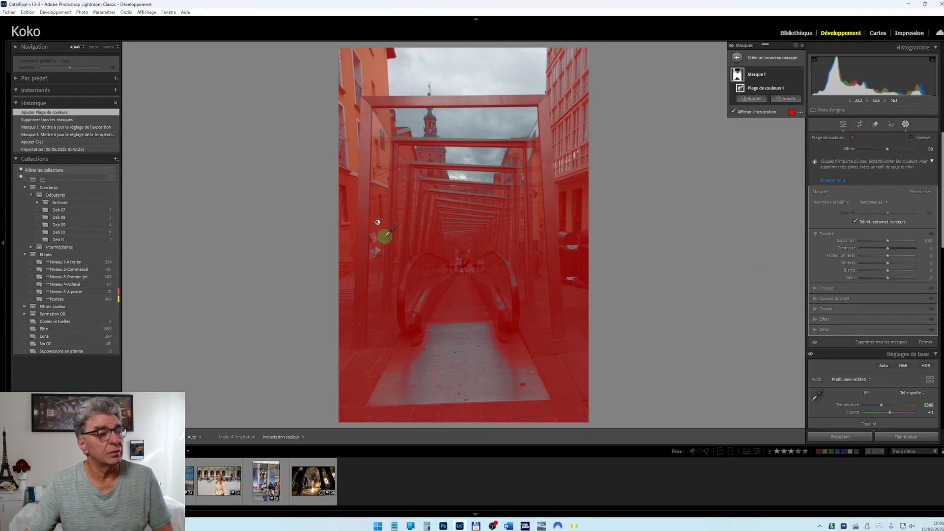
click(385, 195)
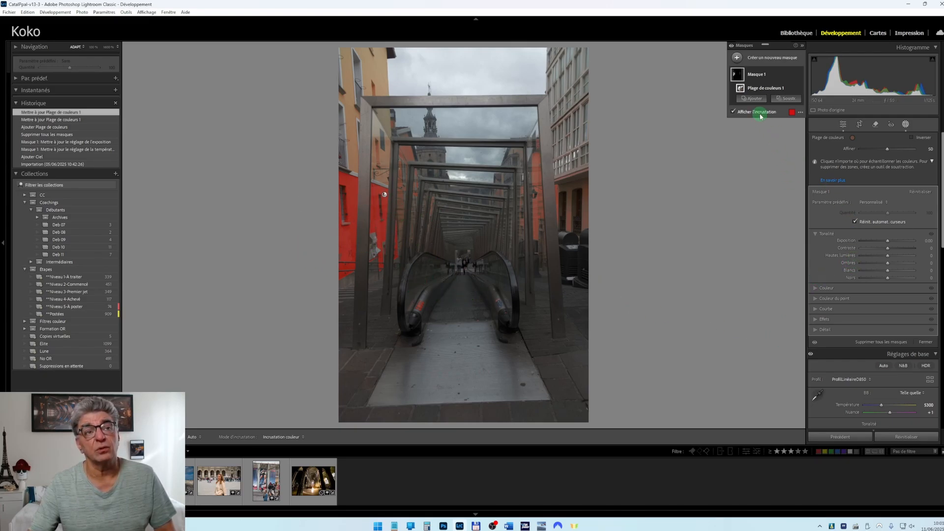
click(758, 76)
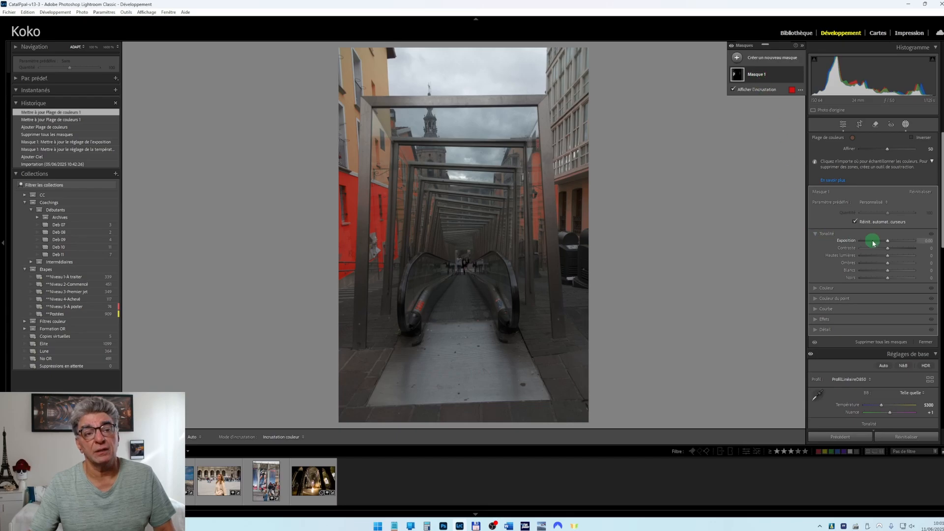
mouse_move(888, 241)
mouse_down()
mouse_move(921, 238)
mouse_move(905, 242)
mouse_up()
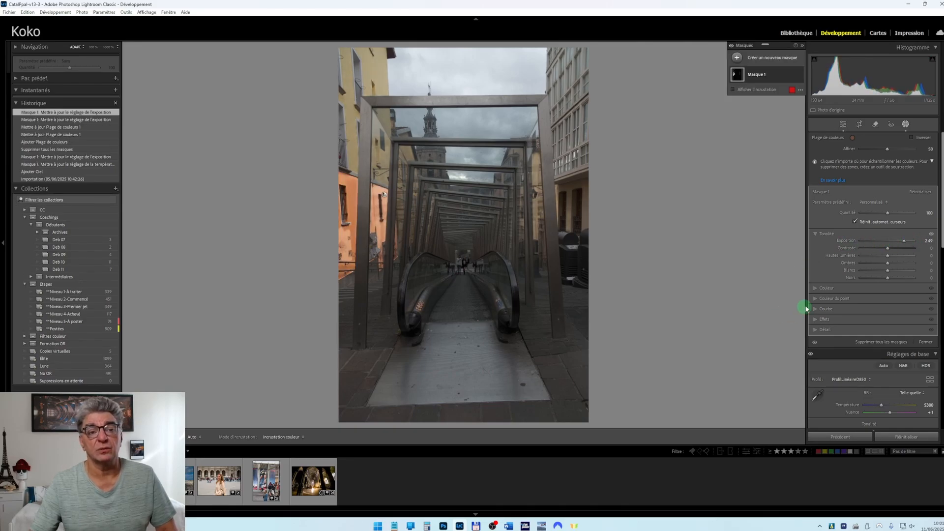
- Intersect the colour range mask with a brush painted over the orange walls and set its exposure to 4.00
click(753, 73)
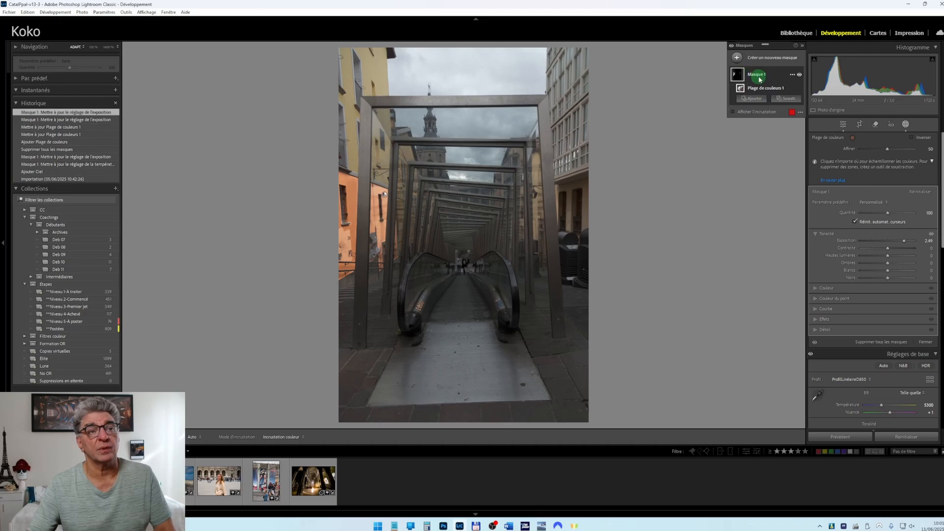
key(alt)
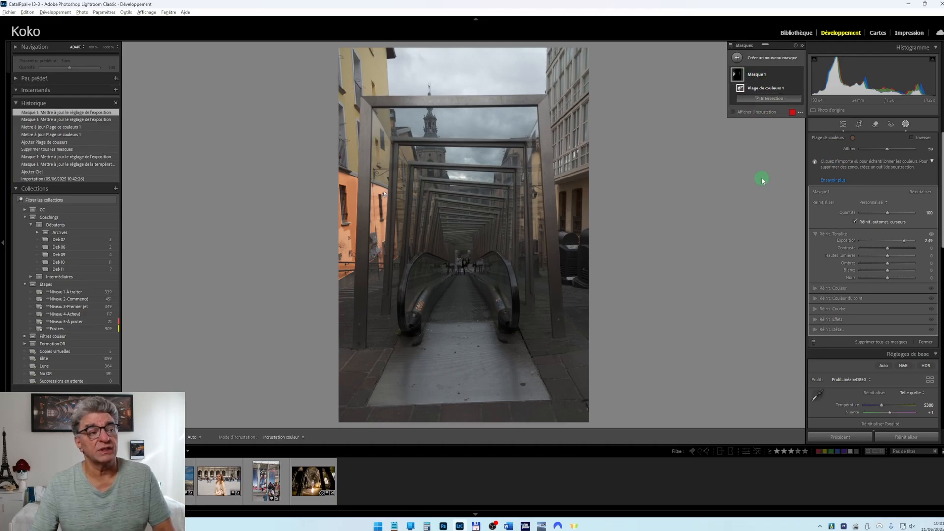
alt+click(770, 98)
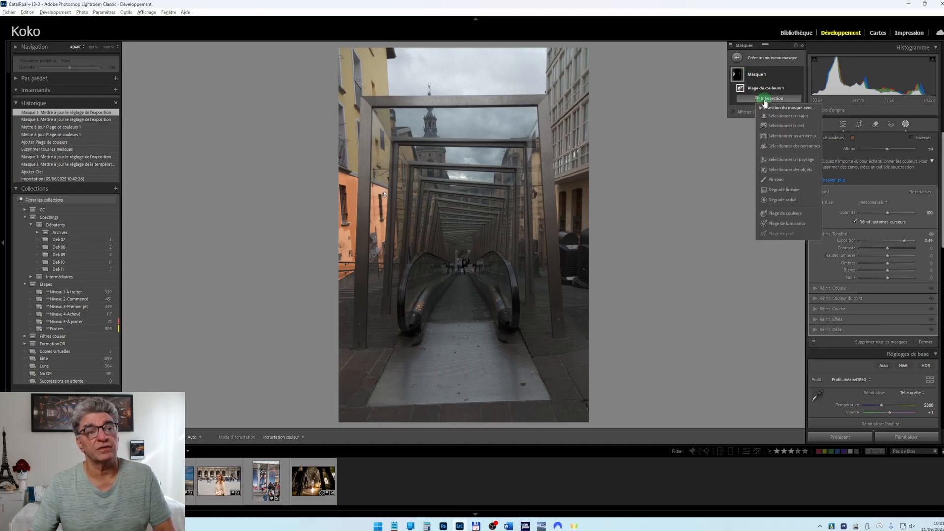
click(772, 178)
mouse_move(338, 175)
mouse_down()
mouse_move(354, 182)
mouse_move(354, 262)
mouse_move(340, 275)
mouse_move(339, 175)
mouse_move(347, 231)
mouse_move(349, 216)
mouse_up()
mouse_move(374, 187)
mouse_down()
mouse_move(382, 265)
mouse_move(367, 264)
mouse_move(373, 184)
mouse_move(376, 265)
mouse_up()
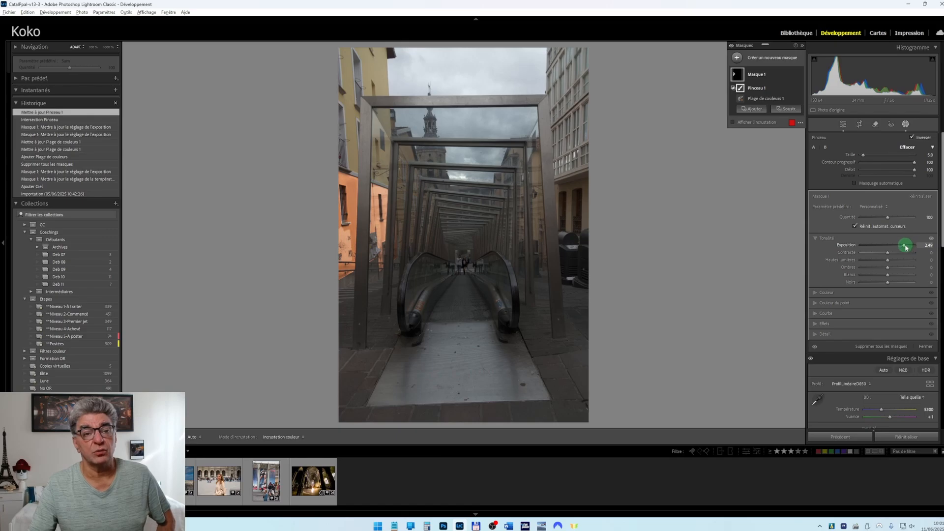
mouse_move(906, 247)
mouse_down()
mouse_move(887, 249)
mouse_move(917, 250)
mouse_up()
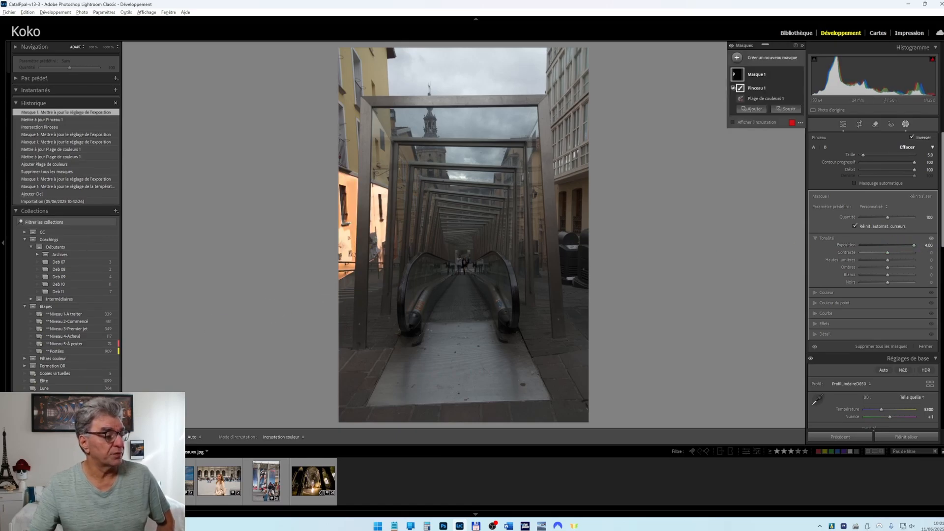
- Open the photo of the coloured clamps and create a colour range mask from several samples on the blue clamp in the cable coil
key(Right)
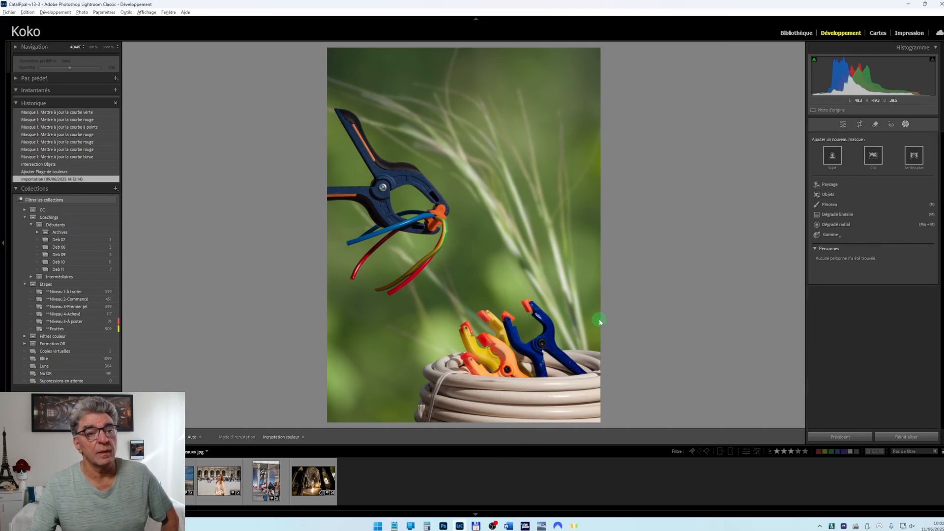
click(826, 235)
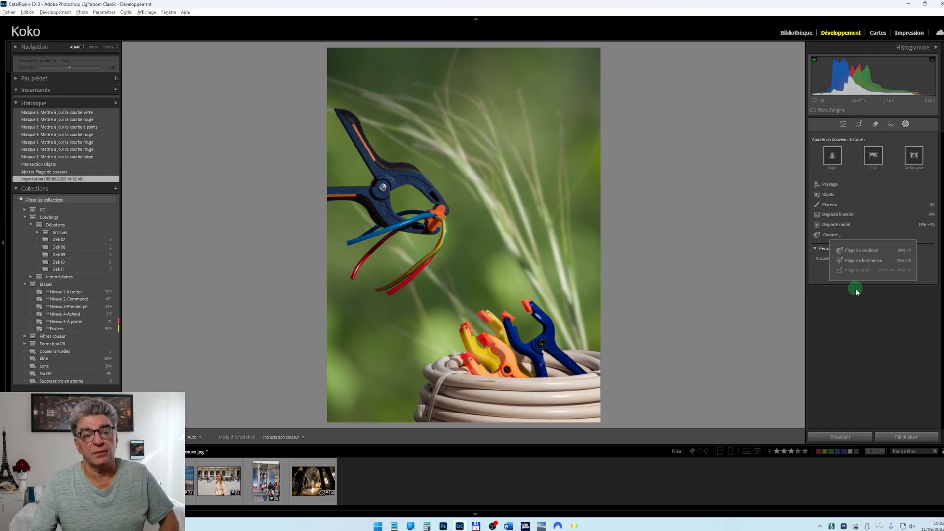
click(862, 251)
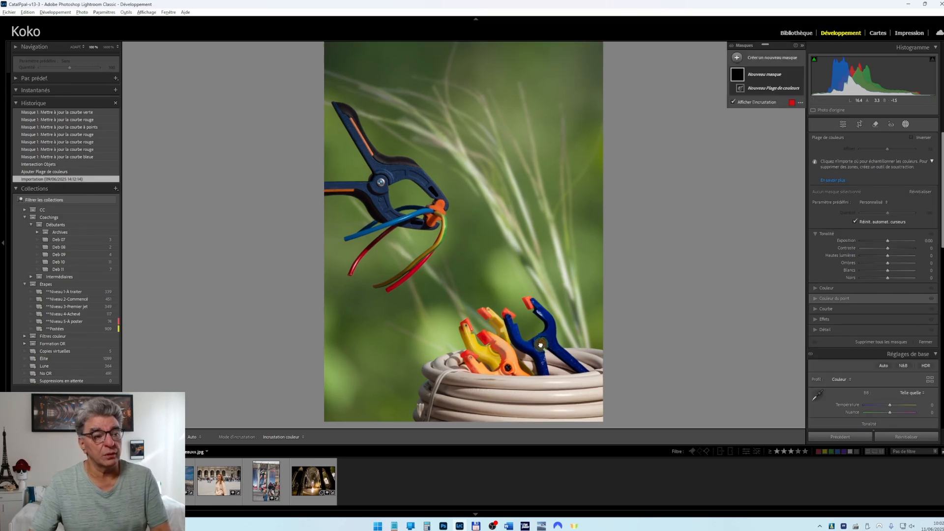
key(z)
scroll(583, 262, up, 2)
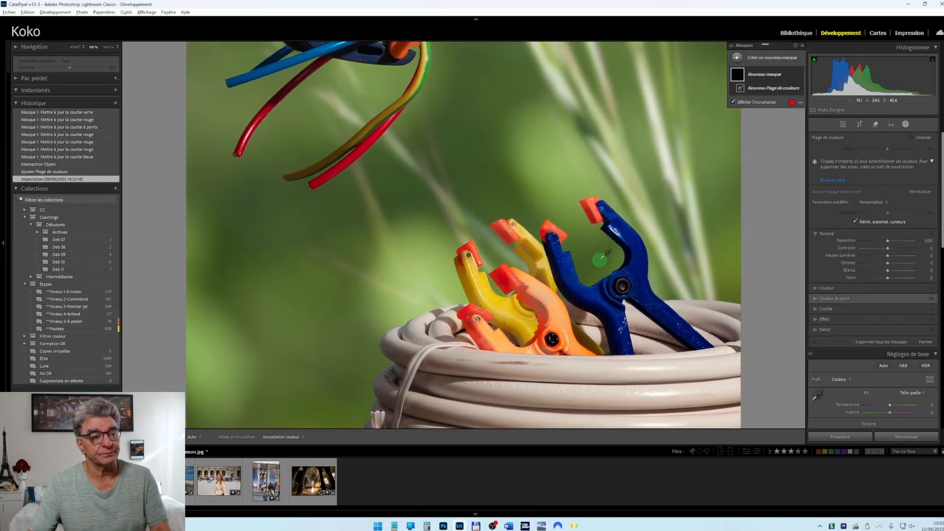
drag(626, 241, 641, 273)
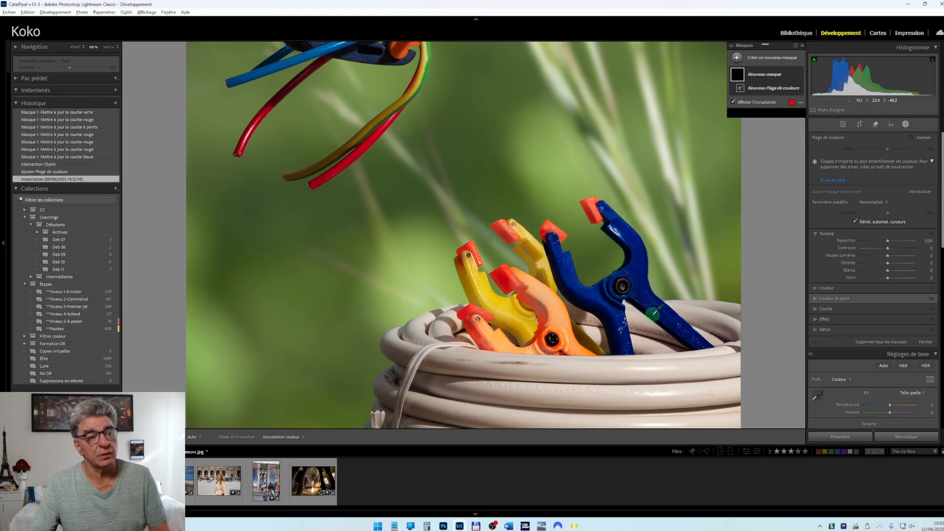
shift+click(599, 294)
shift+click(649, 296)
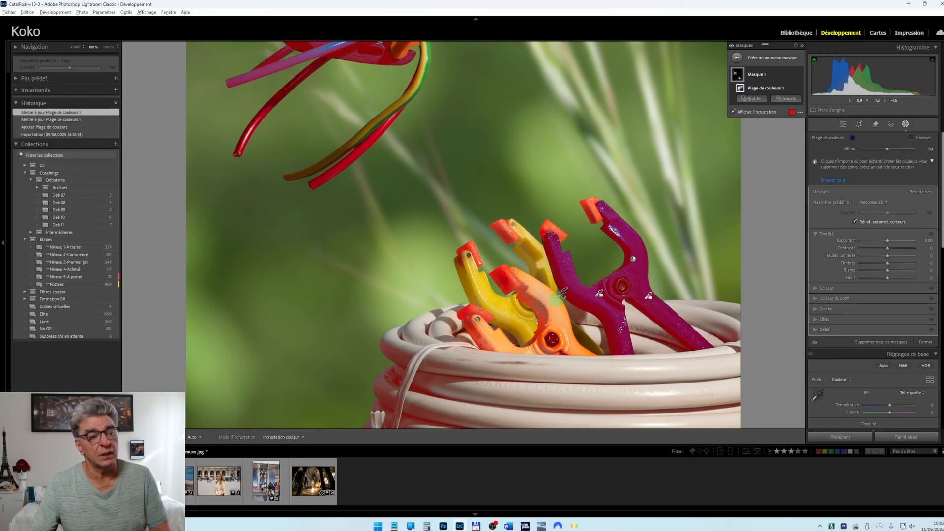
shift+click(567, 267)
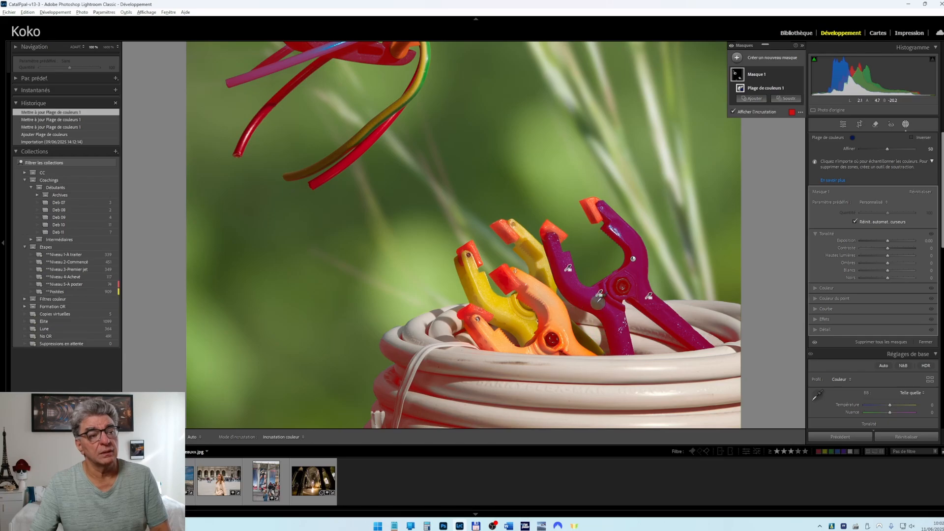
key(z)
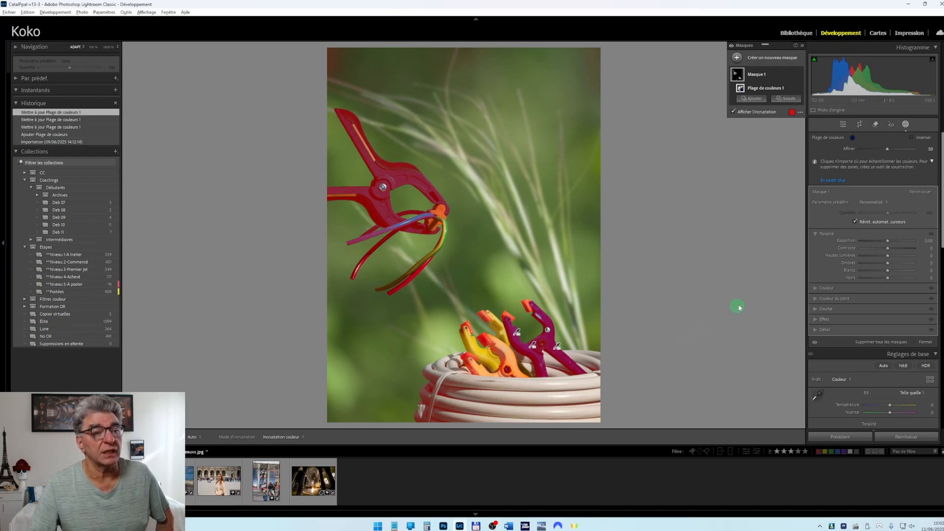
- Intersect the blue colour range mask with an object selection over the blue clamp in the cable coil
key(alt)
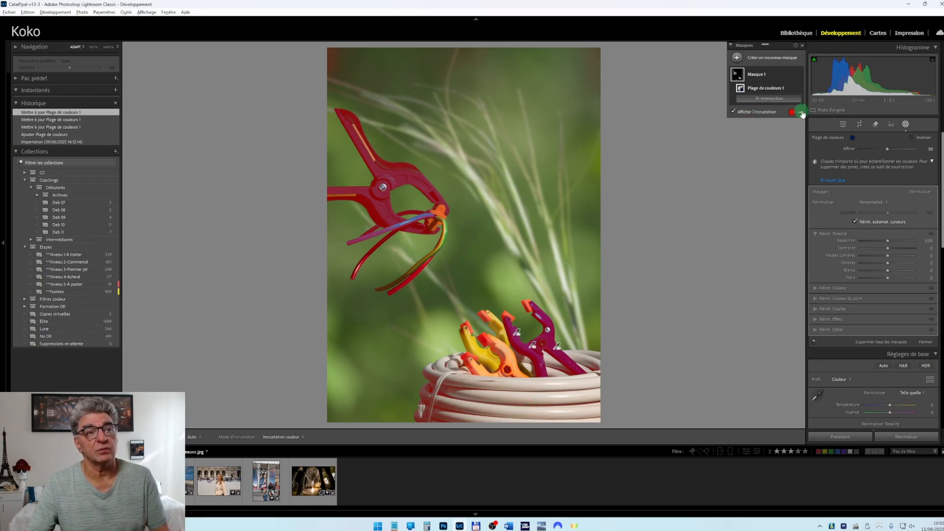
click(773, 99)
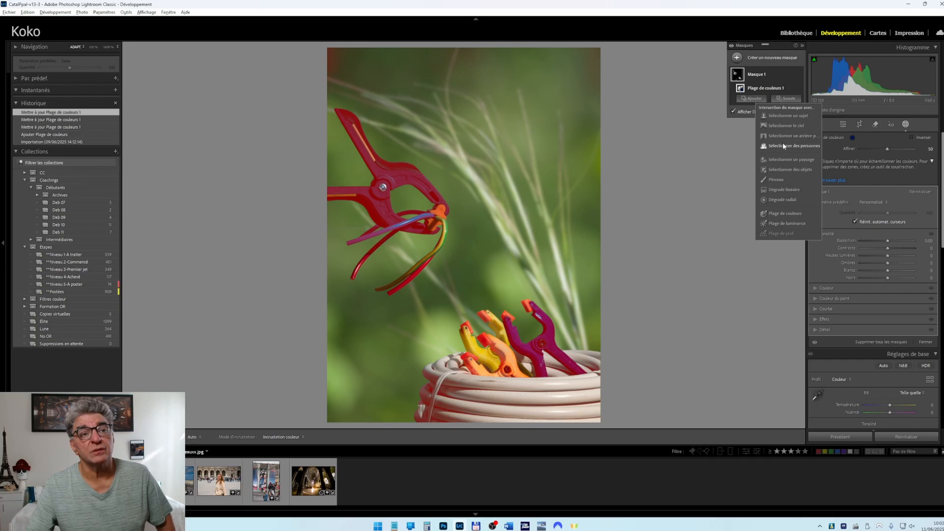
click(782, 169)
mouse_move(541, 375)
mouse_down()
mouse_move(507, 331)
mouse_move(511, 321)
mouse_move(525, 344)
mouse_move(538, 340)
mouse_move(532, 307)
mouse_move(551, 327)
mouse_move(538, 349)
mouse_move(549, 346)
mouse_move(580, 372)
mouse_move(562, 353)
mouse_up()
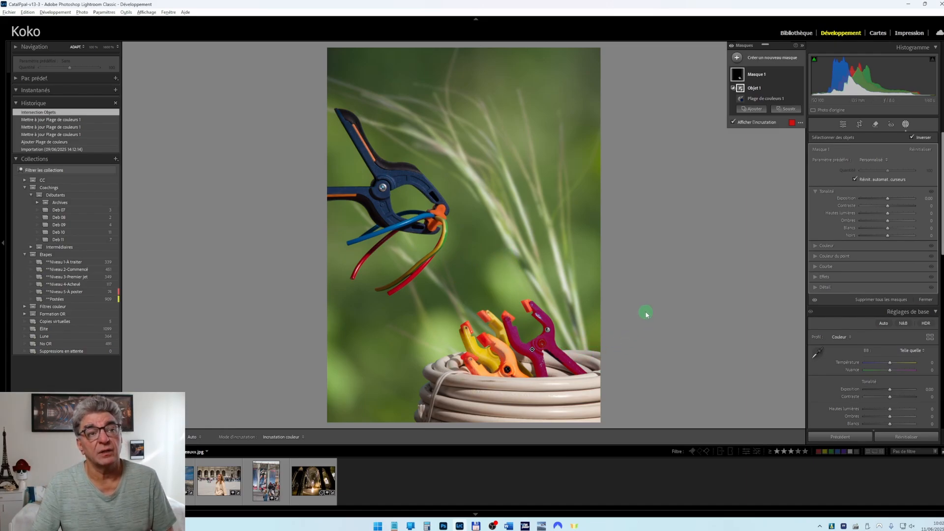
- Set the hue of the mask on the blue clamp in the cable coil to 180
click(526, 316)
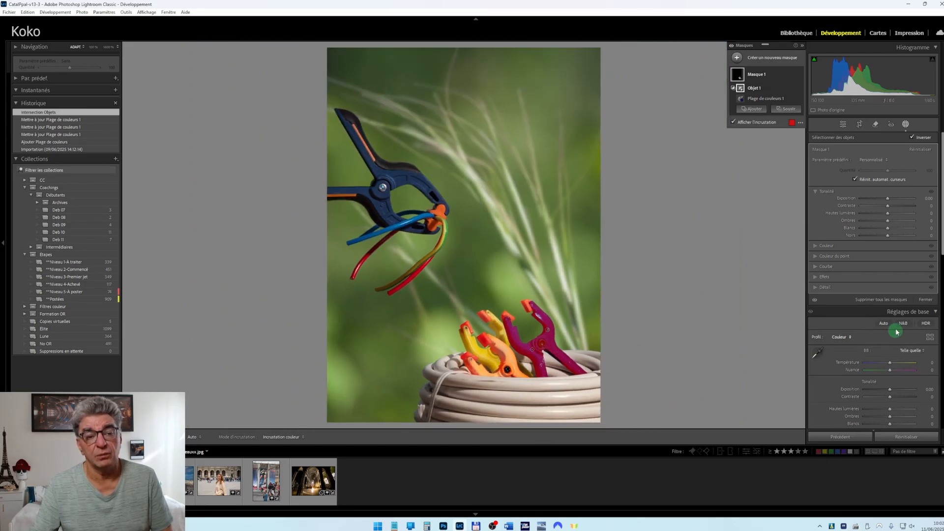
click(839, 246)
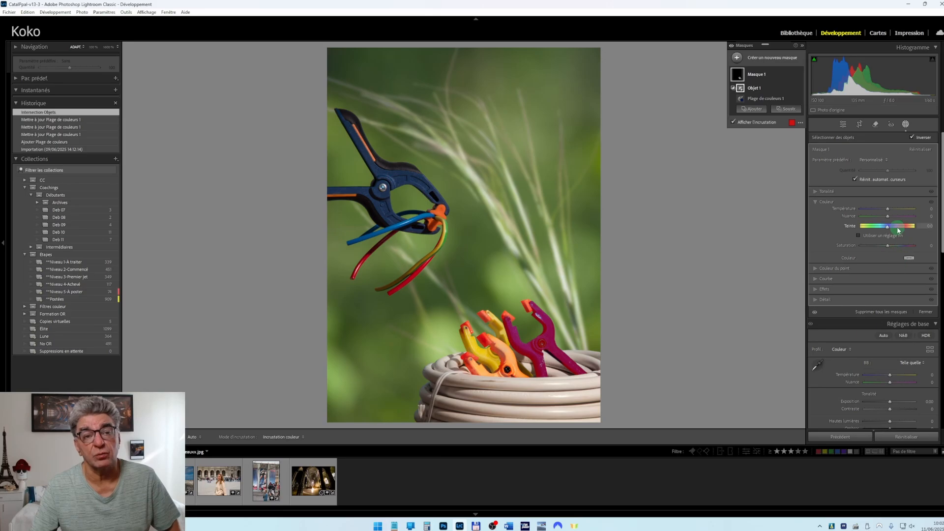
drag(887, 226, 918, 226)
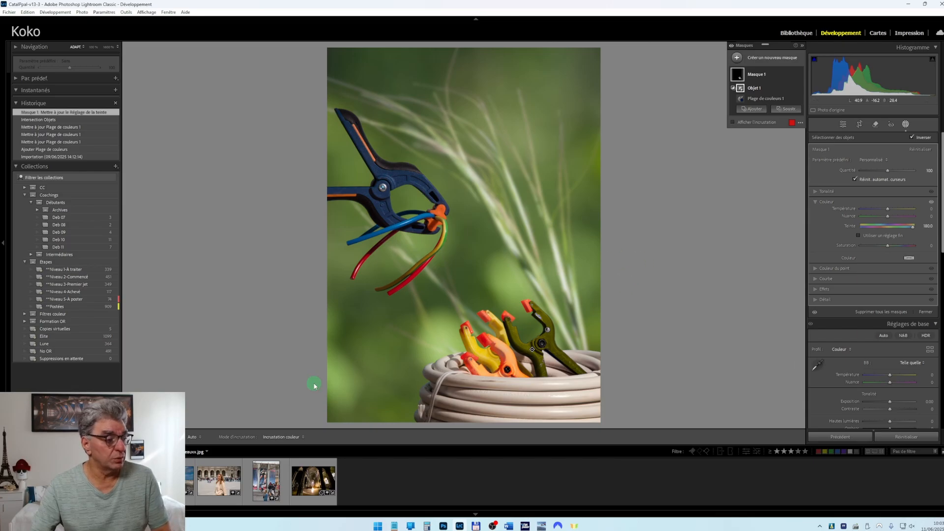
- Open the beach photo with the cloudy sky and delete all of its masks
click(190, 479)
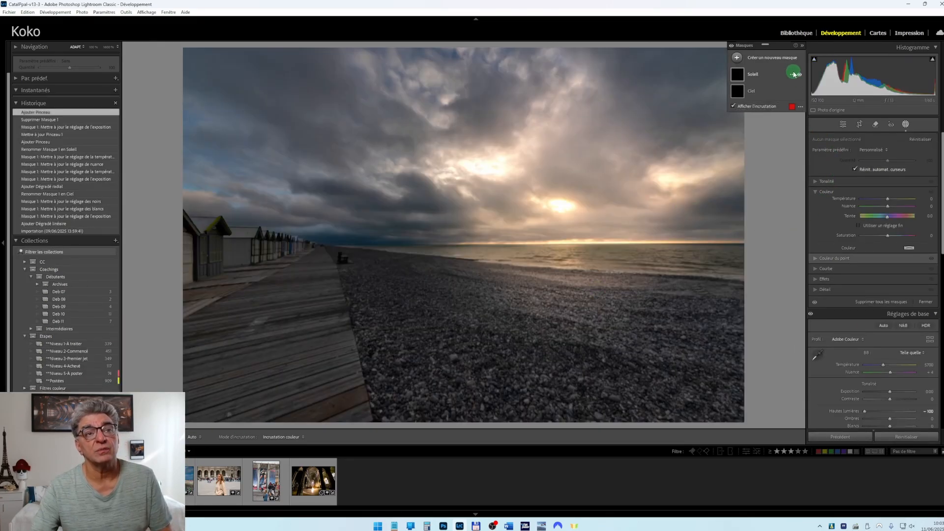
right_click(793, 73)
click(828, 178)
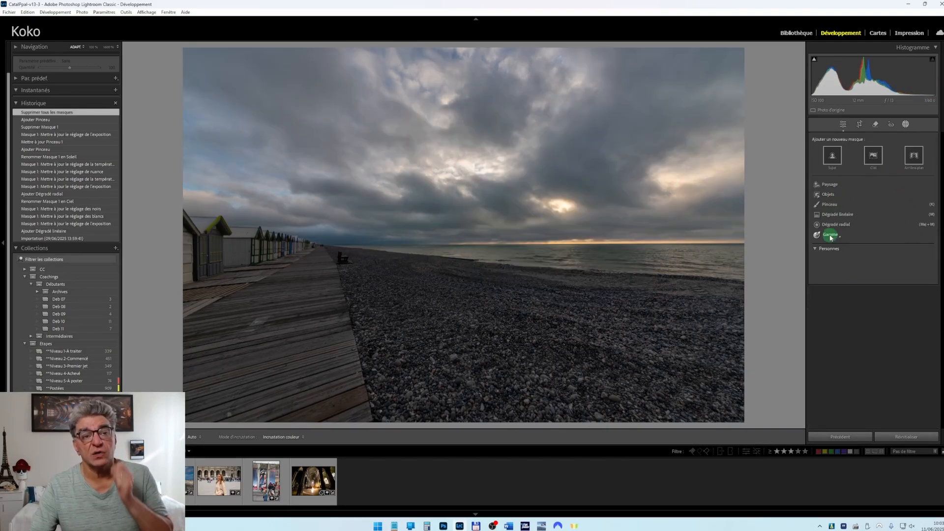
- Create a luminance range mask sampled from the sky near the sun, with range 48/69 to 84/94, and set its exposure to −1.26
click(830, 235)
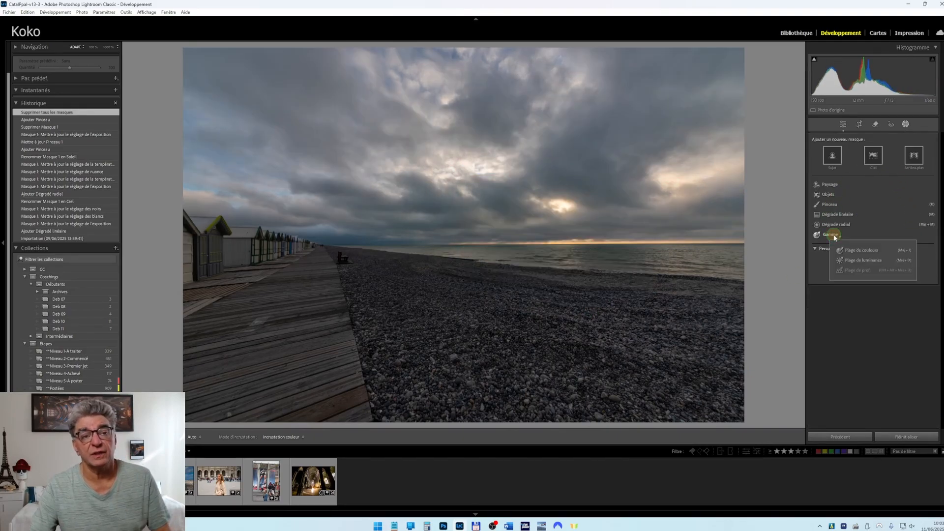
click(855, 259)
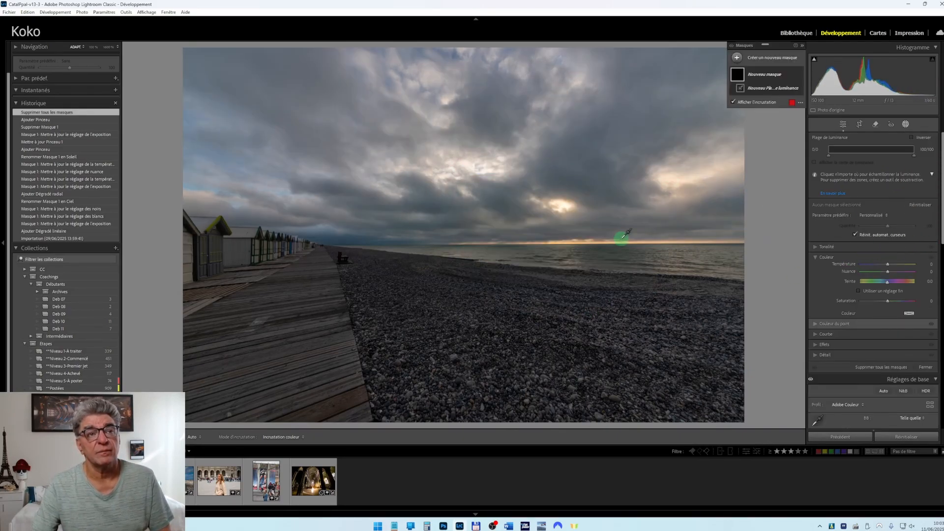
click(566, 227)
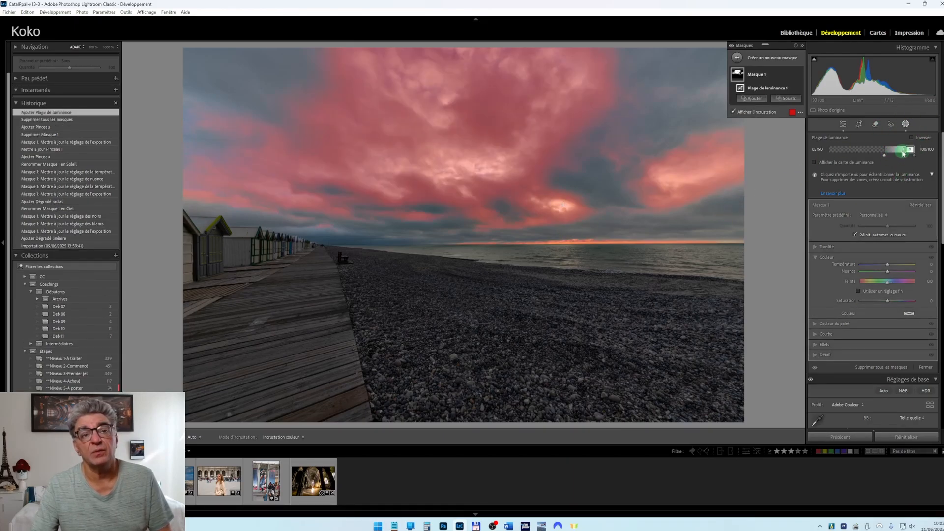
drag(885, 157, 909, 156)
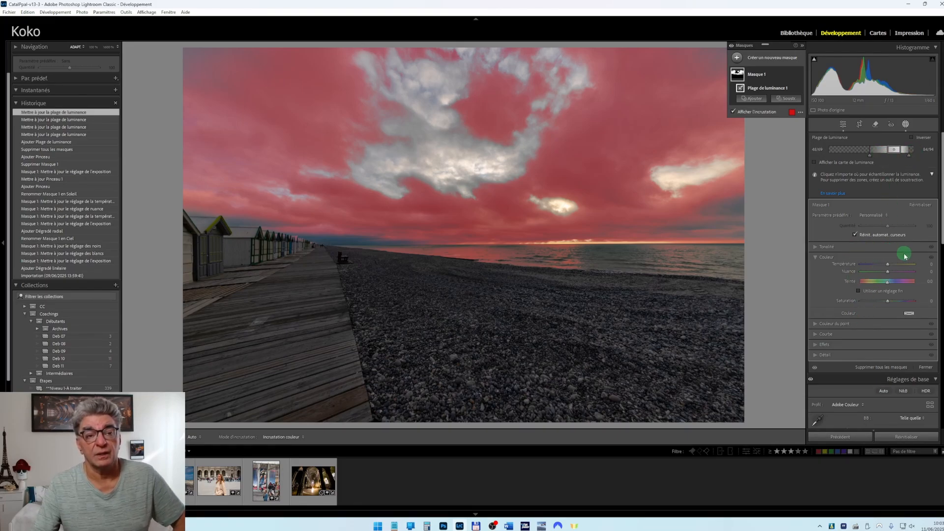
click(864, 248)
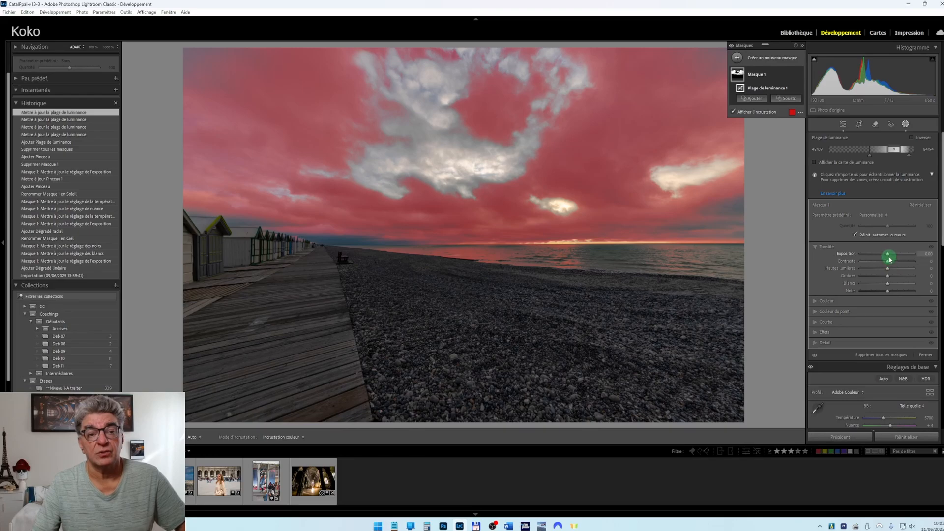
drag(889, 259, 880, 257)
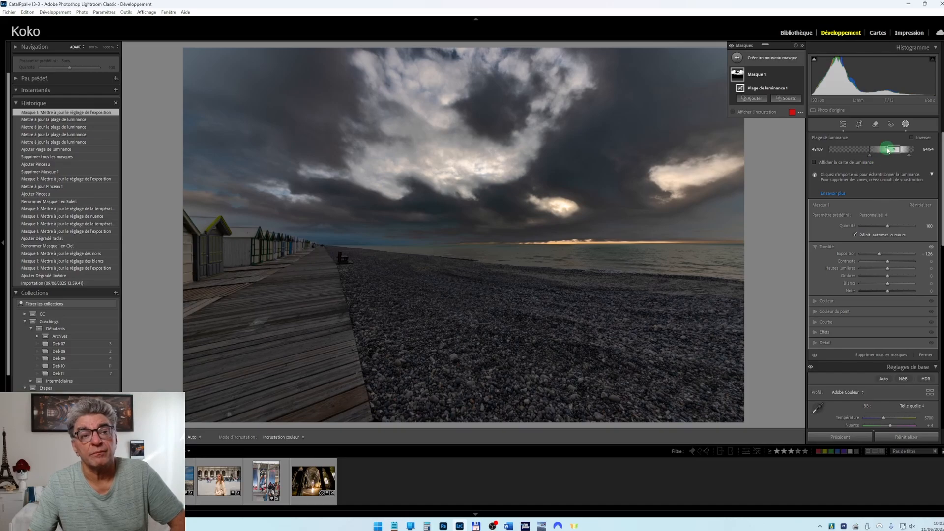
- Restrict the luminance range to the highlights at 76/83 to 95/100 and set the mask's exposure to −0.36
mouse_move(888, 150)
mouse_down()
mouse_move(910, 152)
mouse_move(882, 156)
mouse_move(895, 157)
mouse_up()
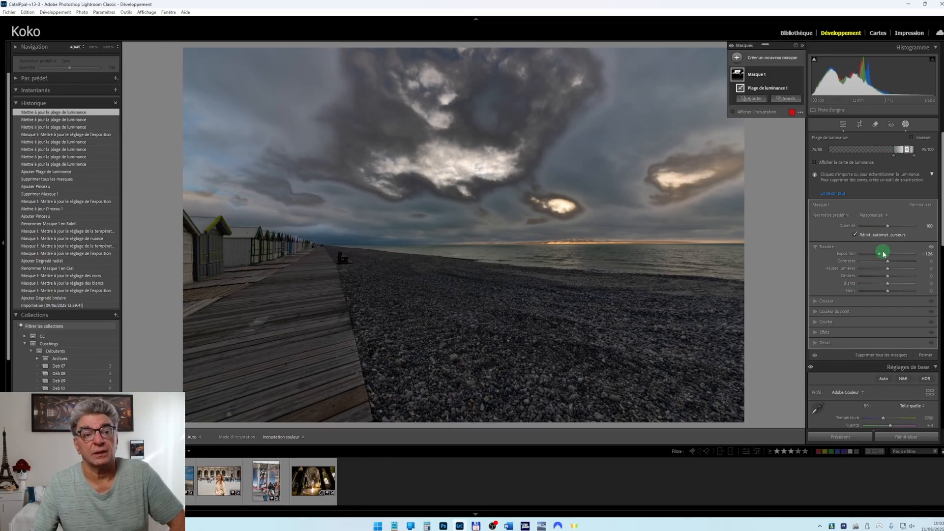
drag(884, 253, 888, 255)
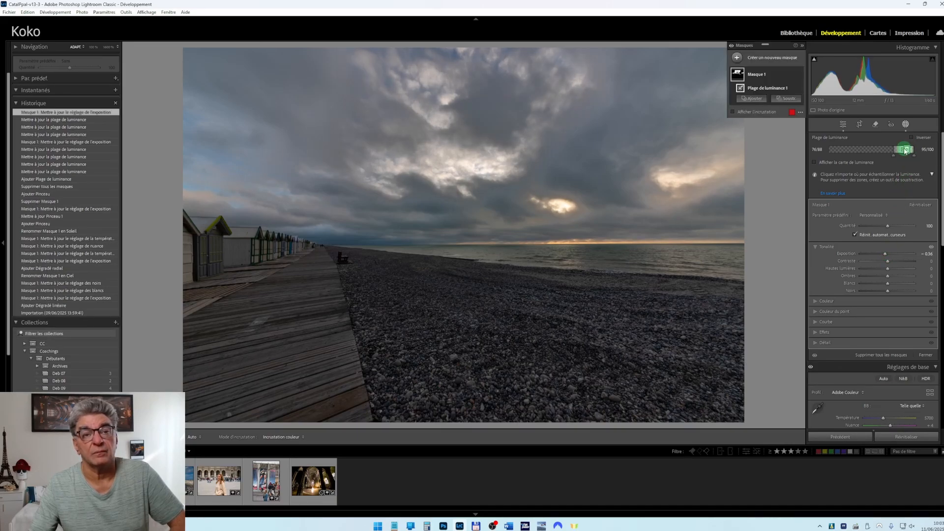
drag(908, 149, 901, 151)
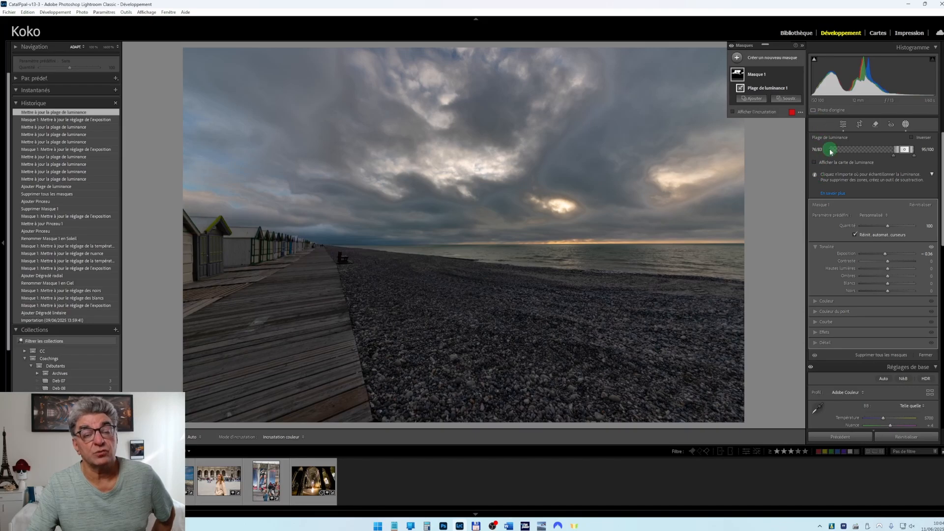
- Delete all masks from the beach photo, including the luminance range mask
right_click(791, 77)
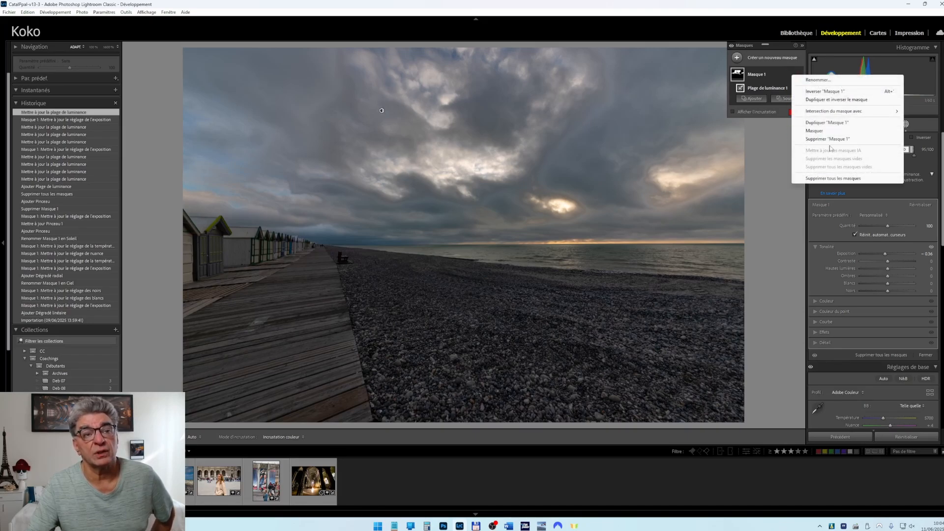
click(831, 178)
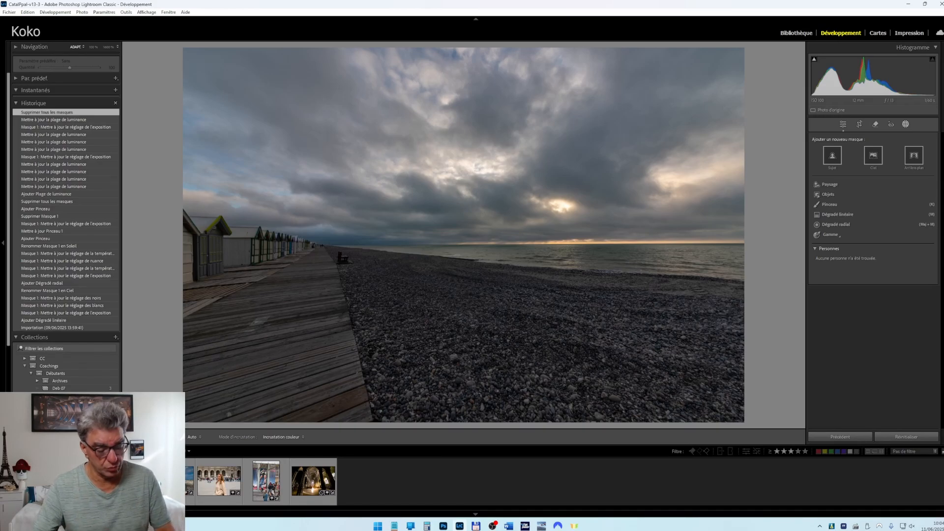
- Create a virtual copy of the beach photo and set the original's global whites to +100
right_click(89, 475)
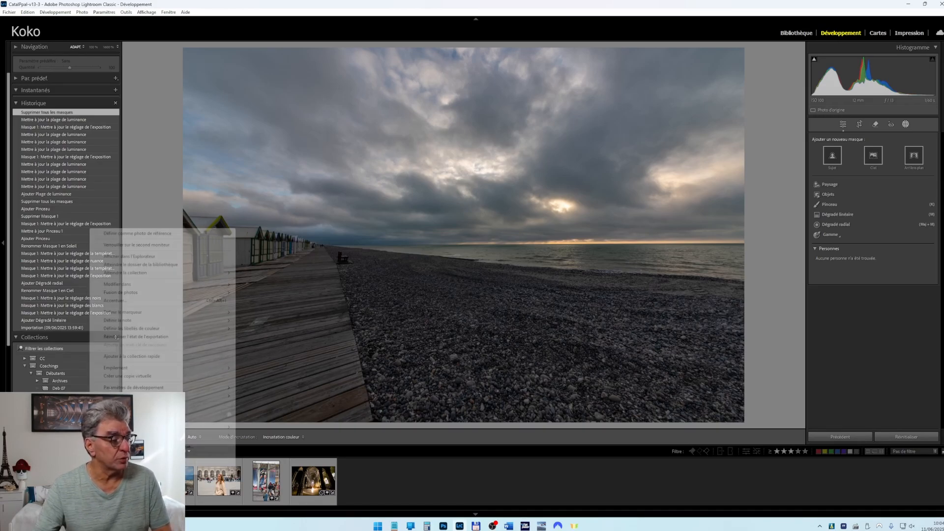
click(144, 375)
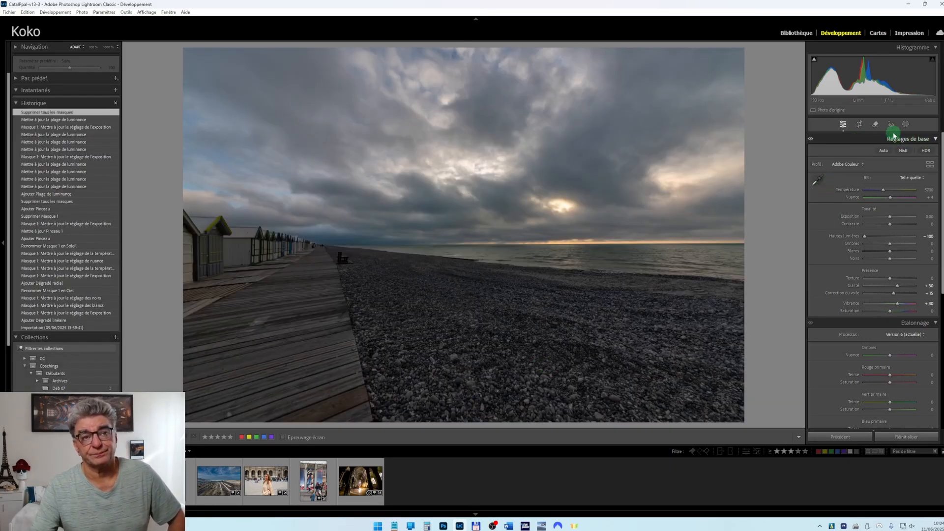
drag(890, 251, 929, 250)
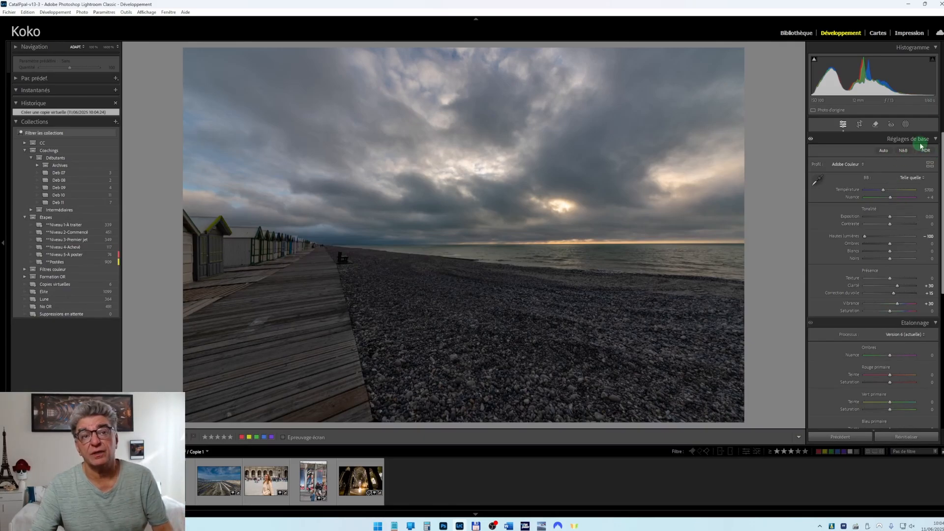
- Cover the entire virtual copy with a linear gradient mask at whites 100, and compare it with the original
click(906, 125)
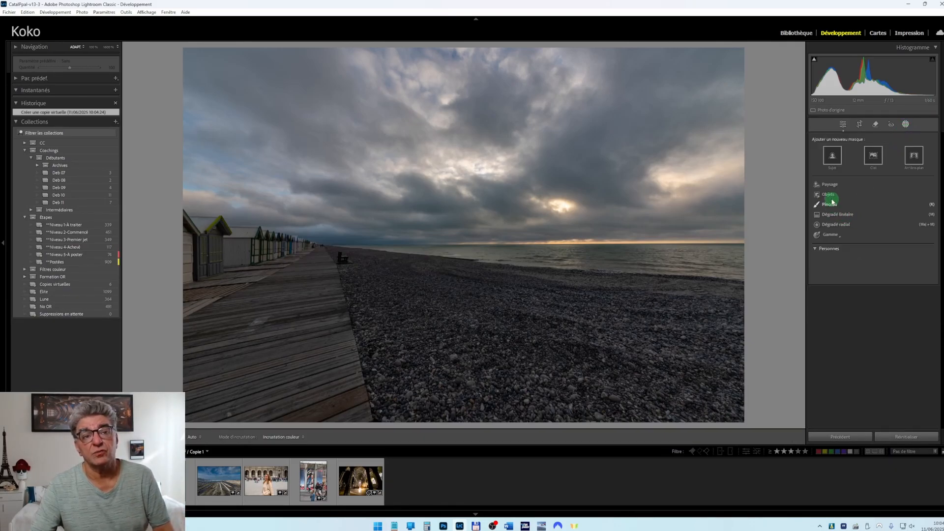
click(835, 214)
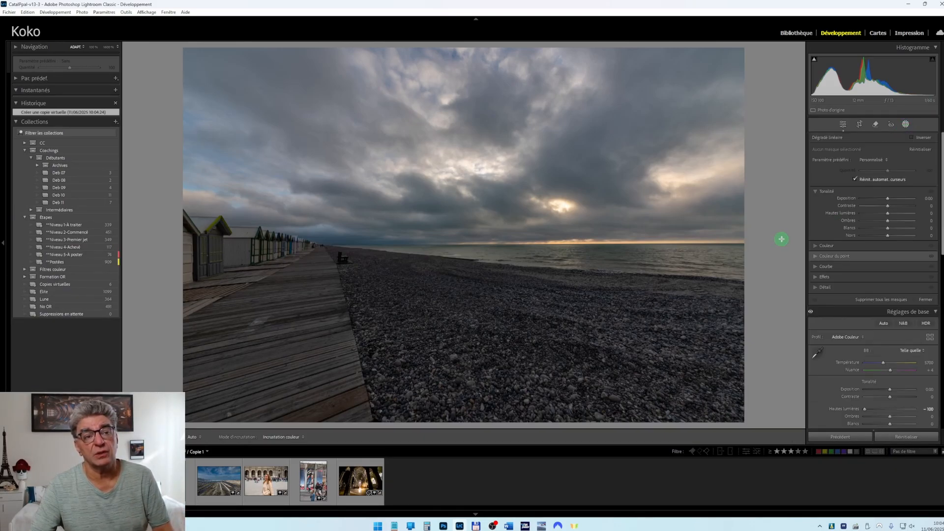
drag(782, 239, 794, 239)
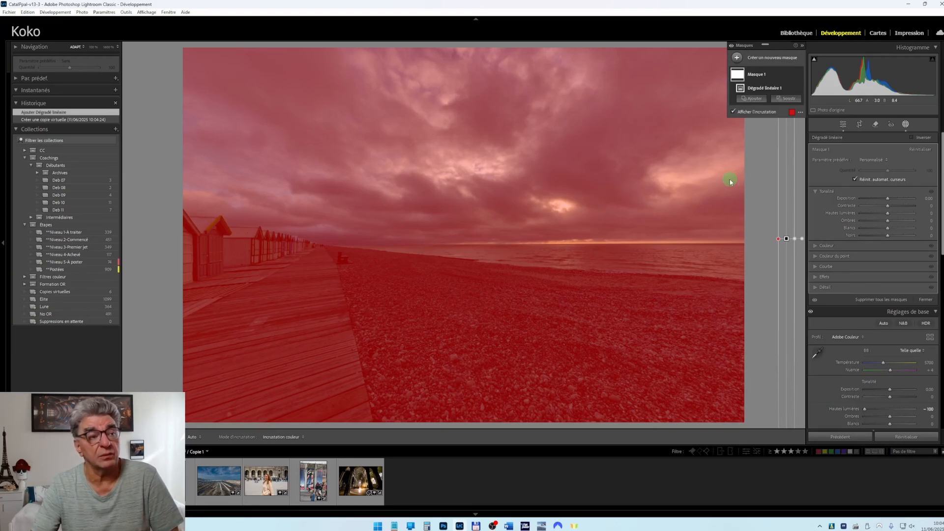
drag(888, 228, 923, 229)
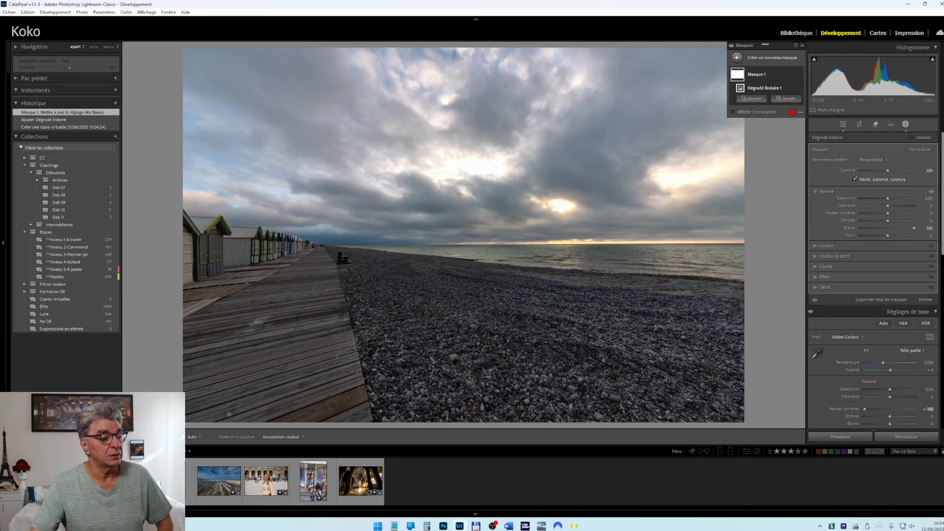
key(Left)
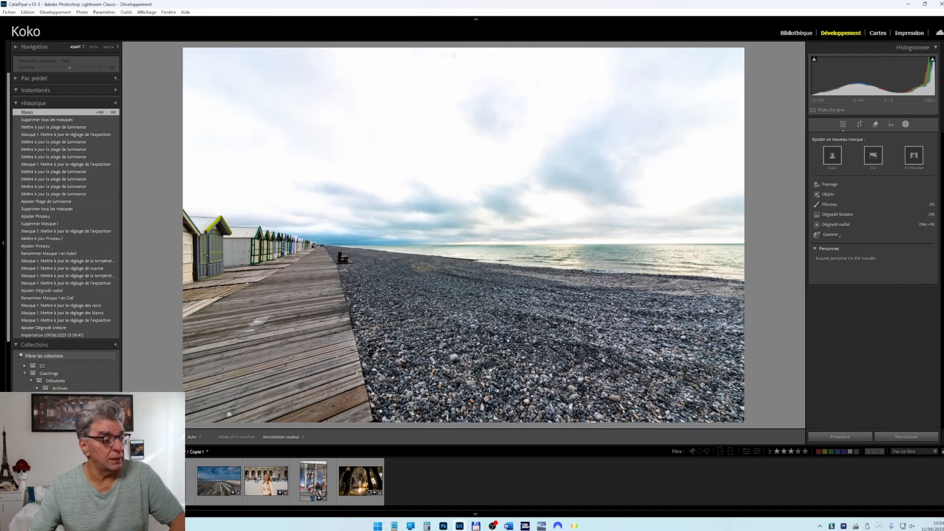
key(Right)
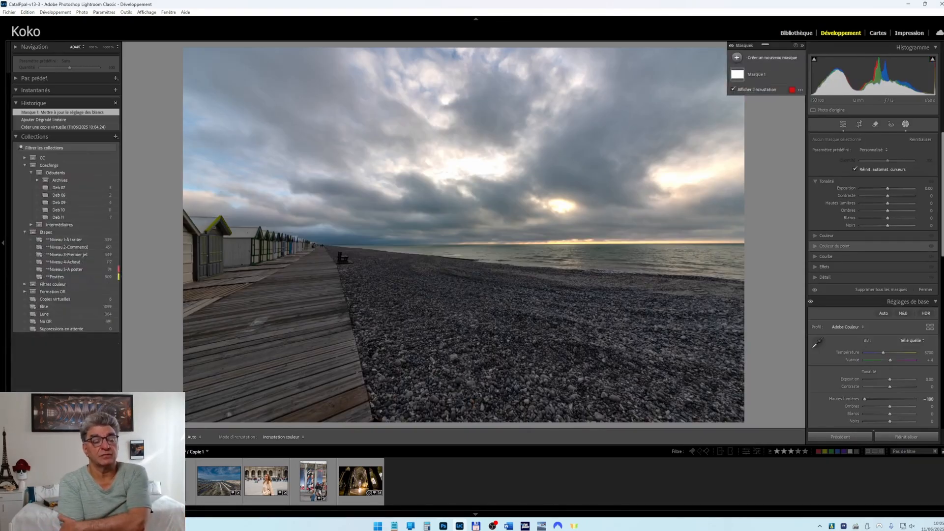
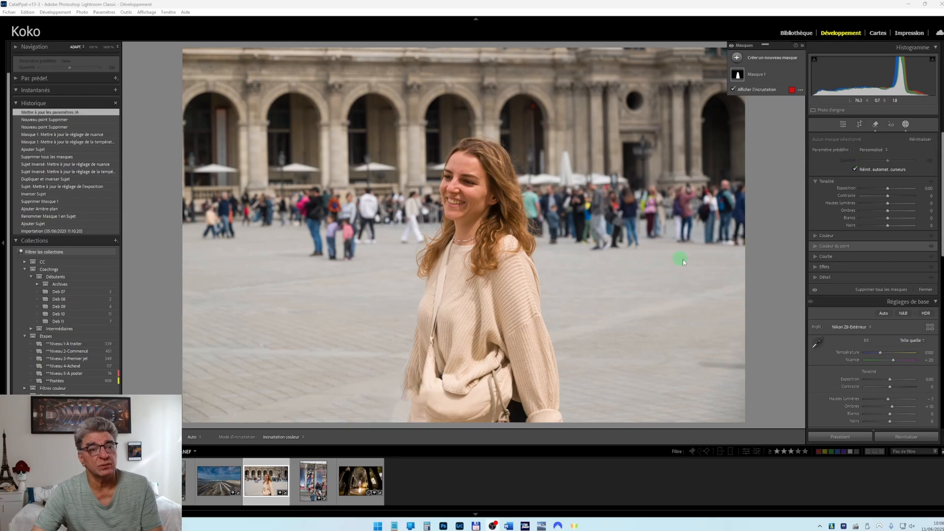
- Inspect the woman's hair up close and set the exposure of the subject mask to 4.00
click(431, 241)
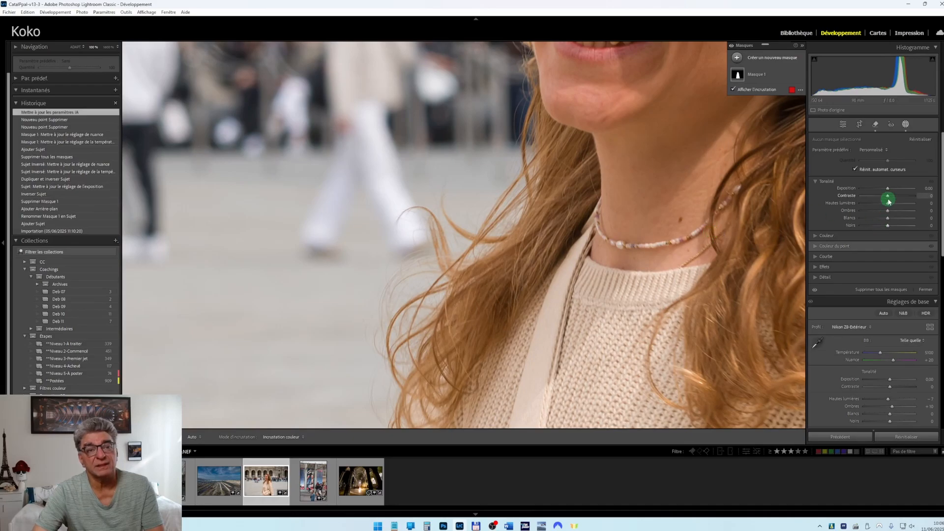
drag(887, 188, 890, 191)
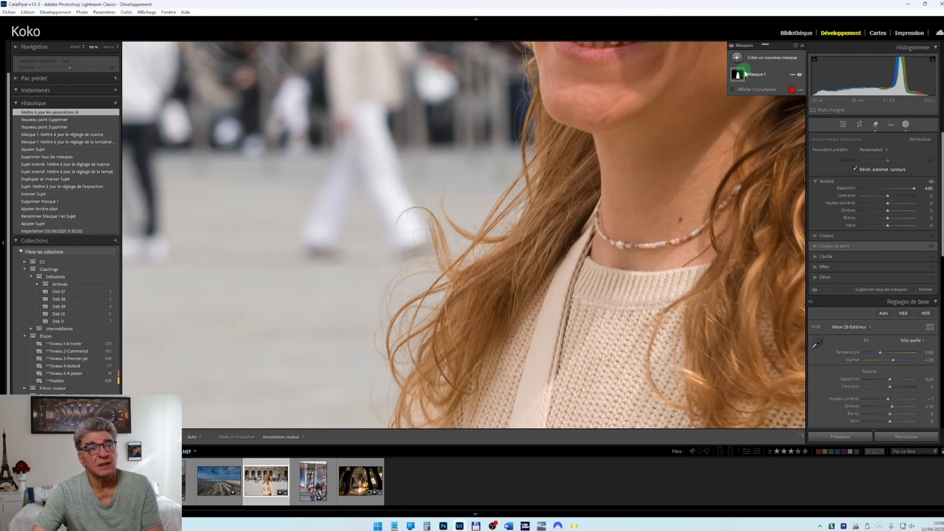
click(742, 74)
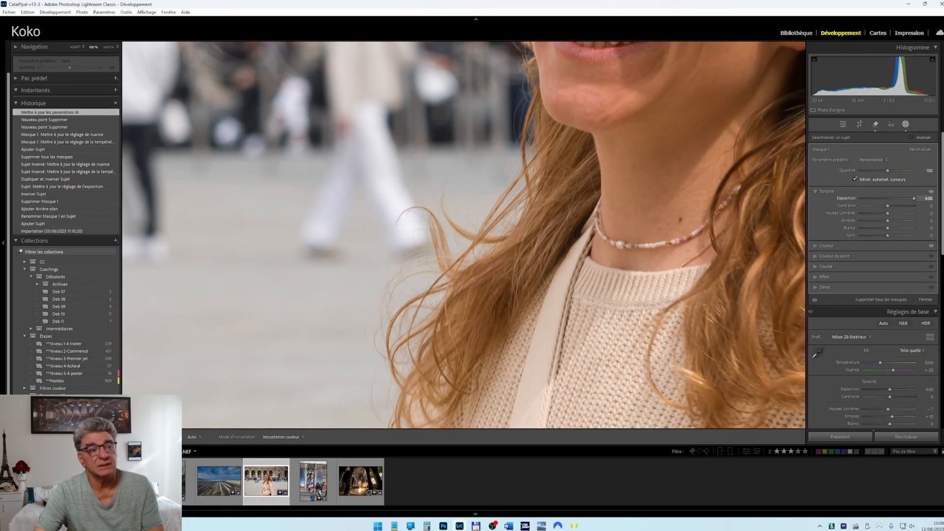
drag(887, 198, 919, 197)
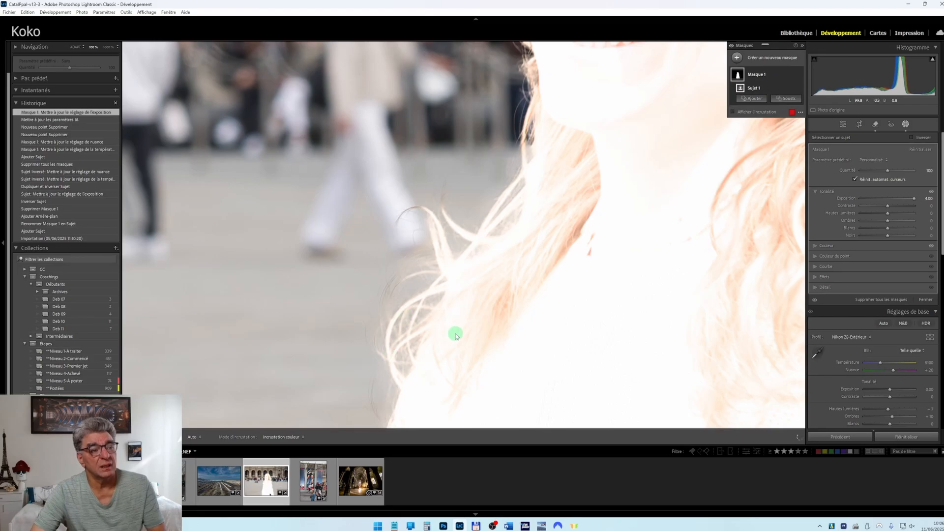